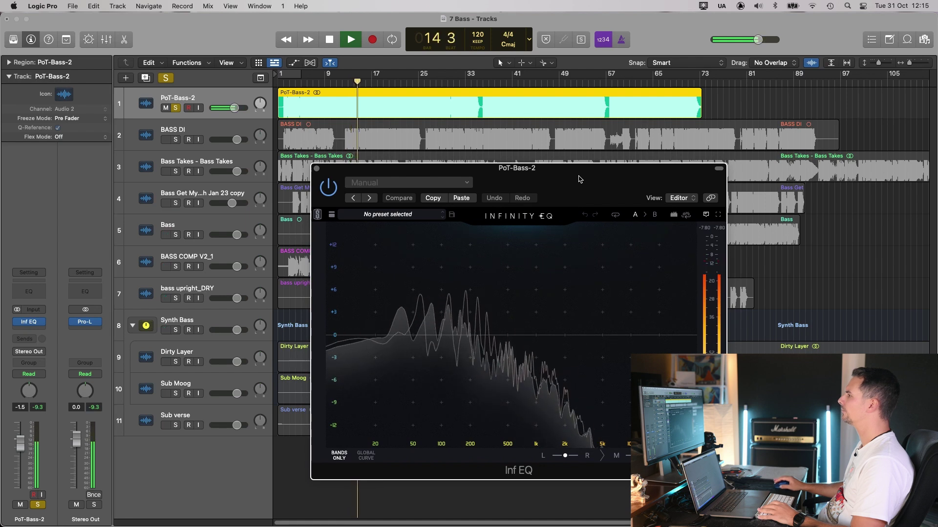
# Stop playback of the bass and reposition the Inf EQ window over the arrangement
pyautogui.moveTo(578, 181); pyautogui.dragTo(582, 183)
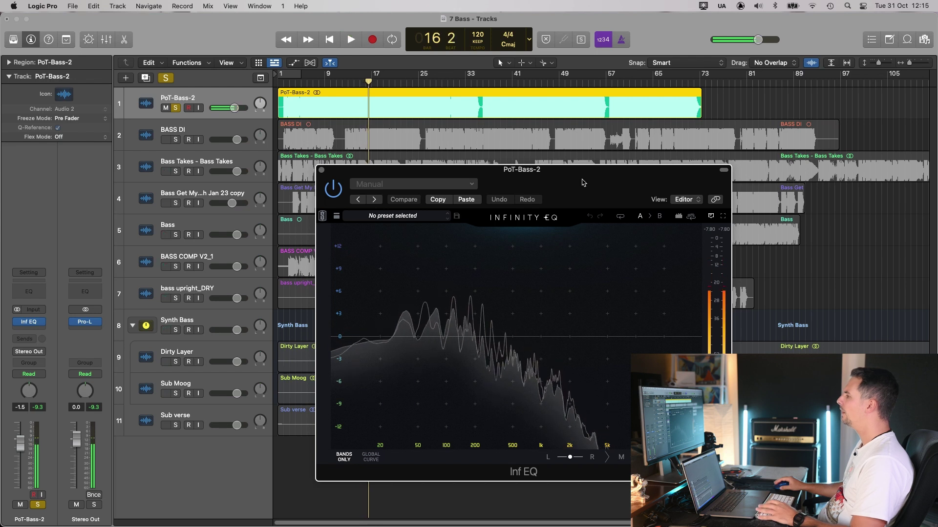
pyautogui.press('space')
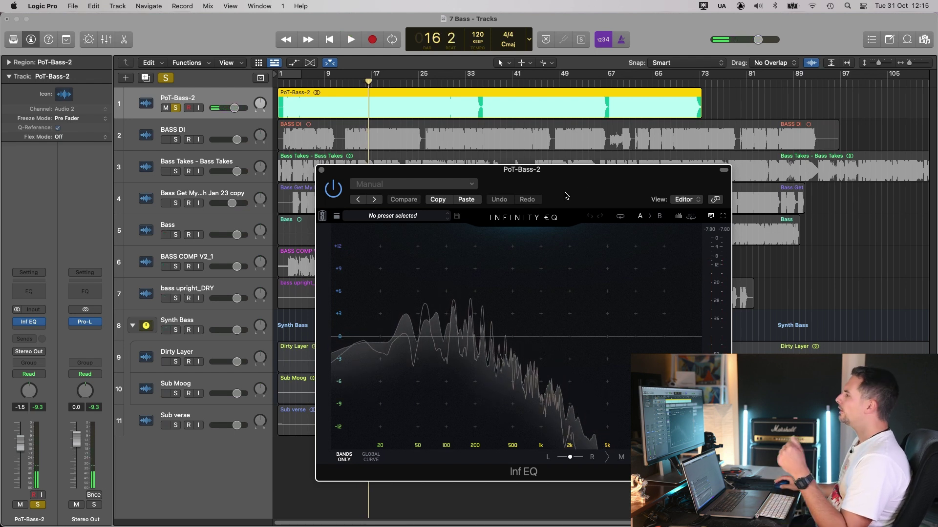
pyautogui.moveTo(570, 186); pyautogui.dragTo(582, 171)
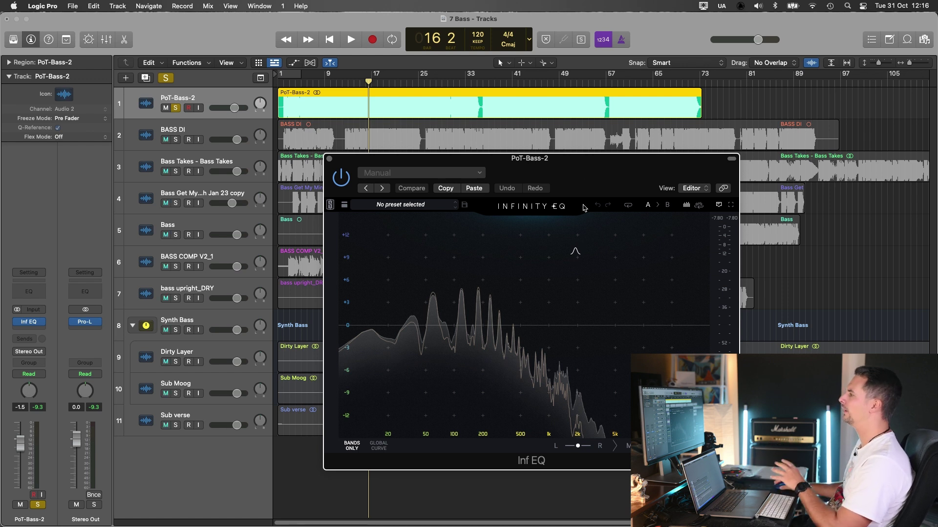
pyautogui.moveTo(595, 172); pyautogui.dragTo(559, 160)
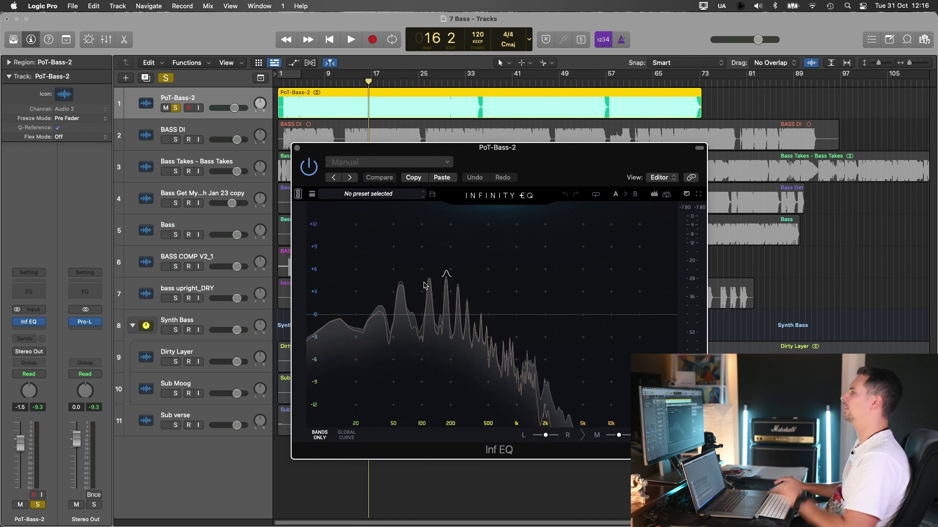
# While the bass plays, add two bell cuts in Inf EQ: one at about 190 Hz, another of about -3.6 dB at 453 Hz
pyautogui.press('space')
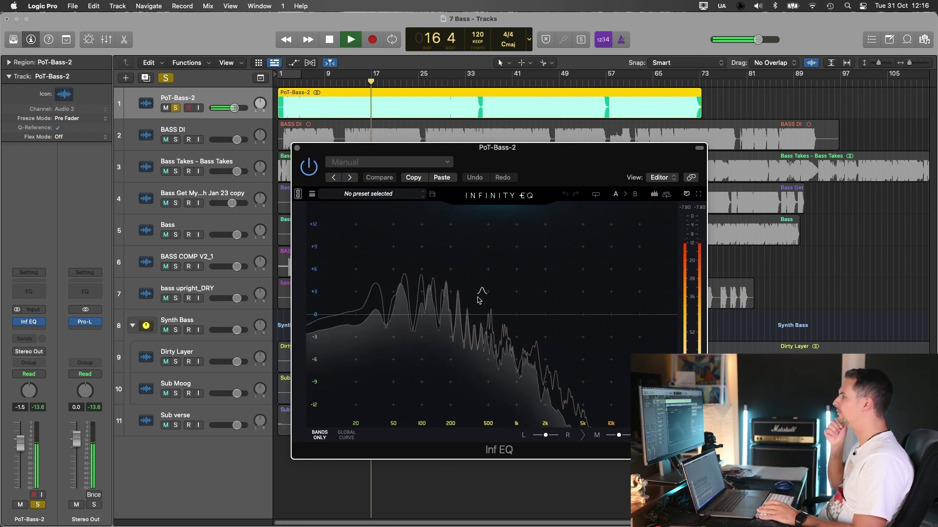
pyautogui.click(477, 297)
pyautogui.moveTo(478, 297); pyautogui.dragTo(449, 350)
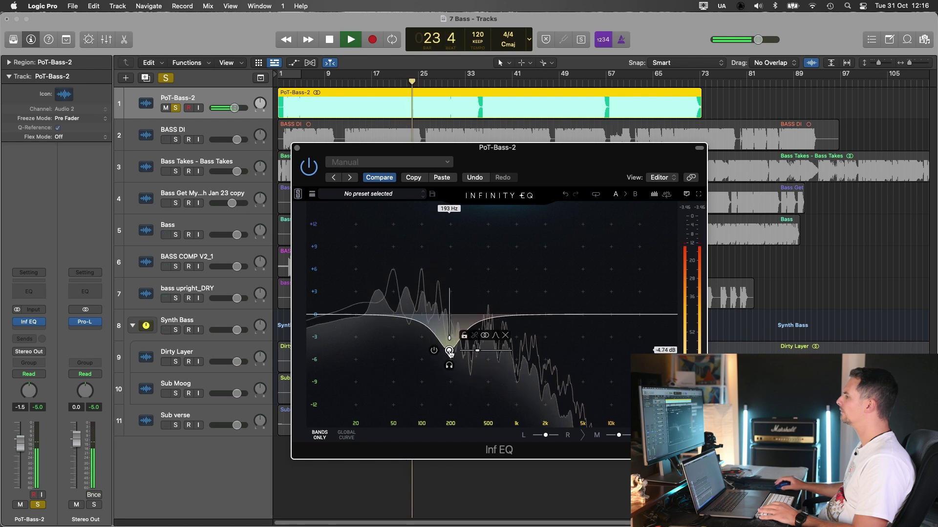
pyautogui.moveTo(486, 297); pyautogui.dragTo(448, 356)
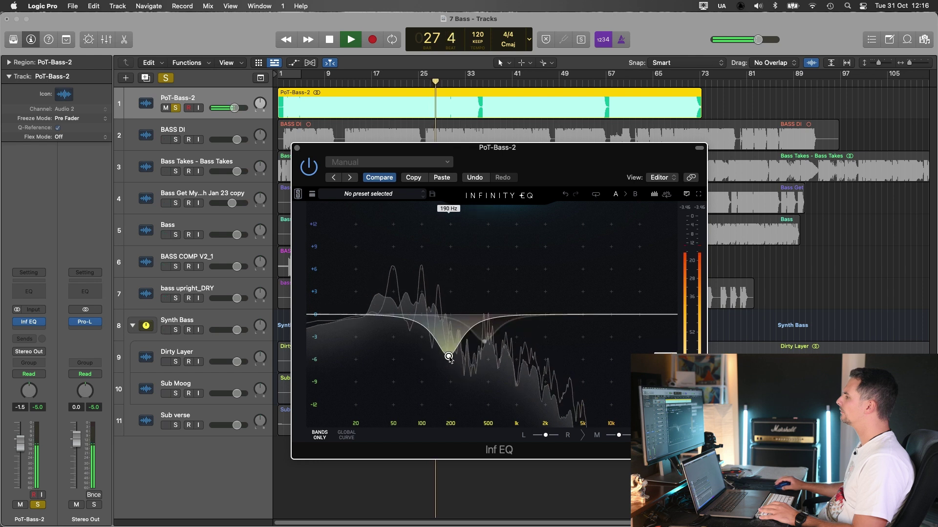
pyautogui.moveTo(562, 166); pyautogui.dragTo(564, 166)
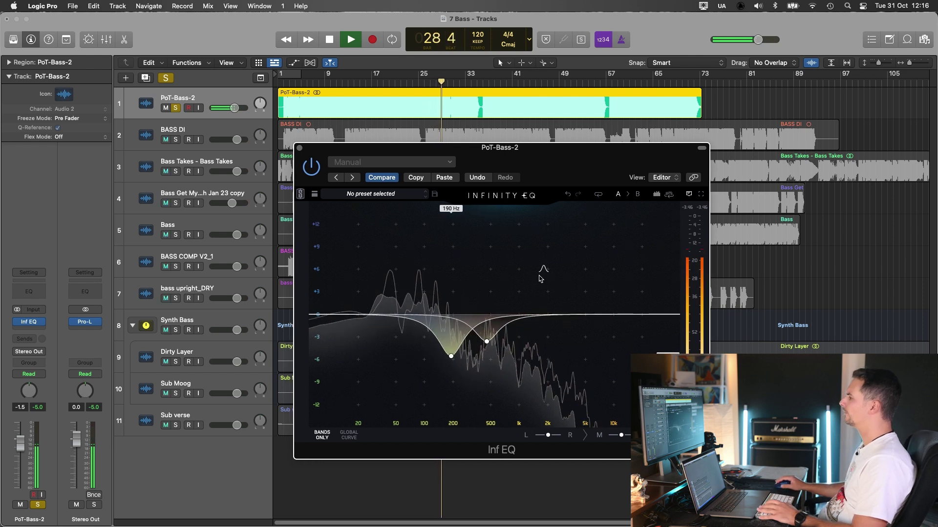
pyautogui.press('space')
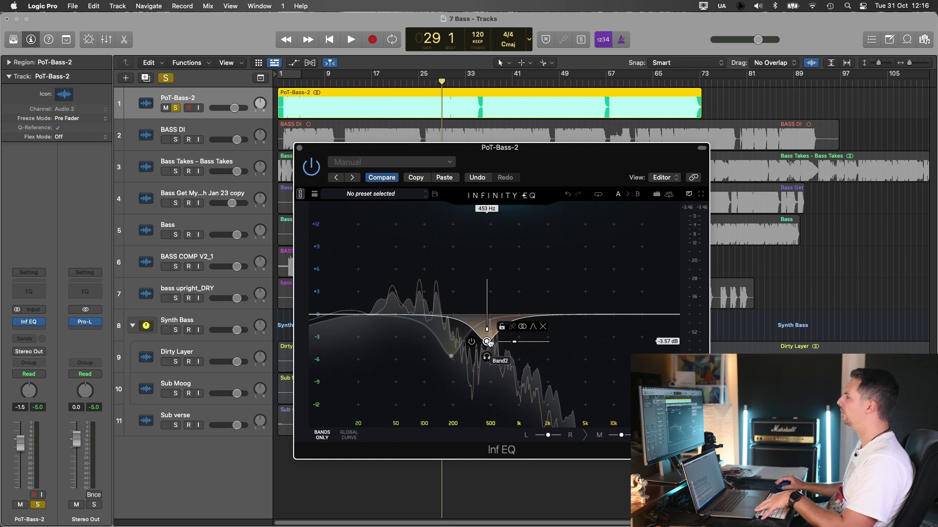
# Boost the 453 Hz band to about +10.5 dB at 469 Hz during playback to audition that frequency area
pyautogui.press('space')
pyautogui.moveTo(488, 342); pyautogui.dragTo(488, 235)
pyautogui.press('space')
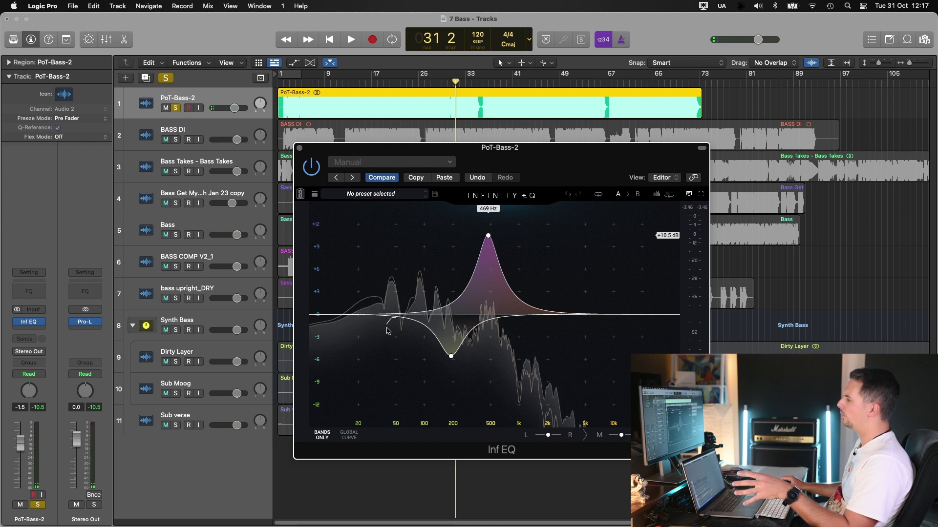
pyautogui.click(488, 235)
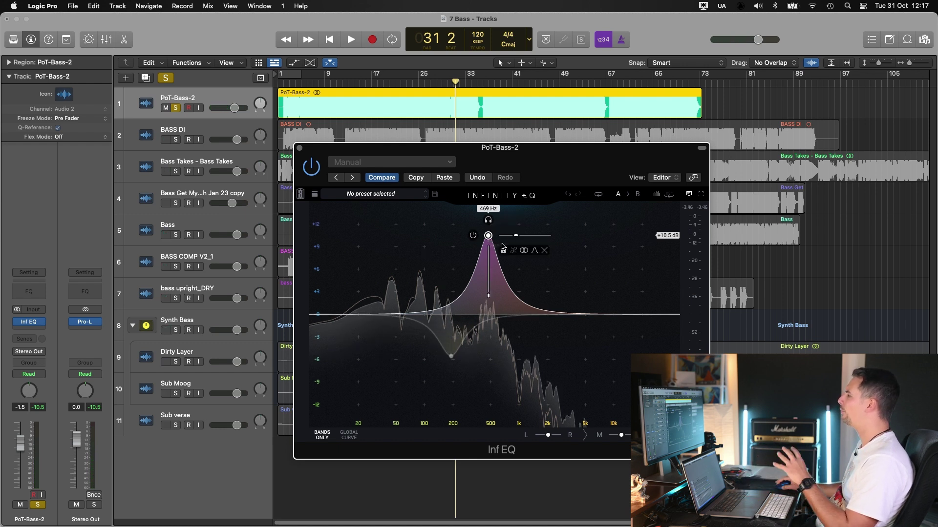
# Turn the boosted band back into a cut, fine-tune it to about 492 Hz during playback, and stop the playback
pyautogui.moveTo(488, 236)
pyautogui.moveTo(488, 236); pyautogui.dragTo(485, 347)
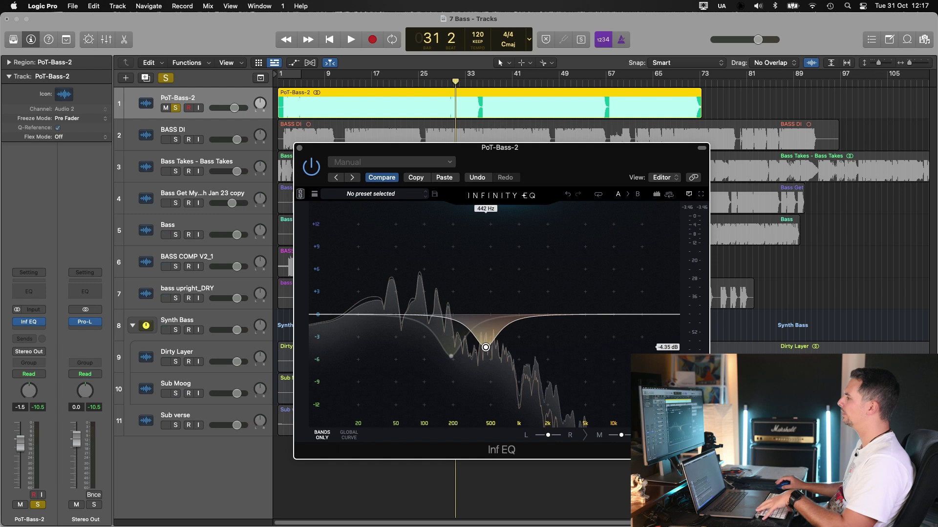
pyautogui.moveTo(461, 357)
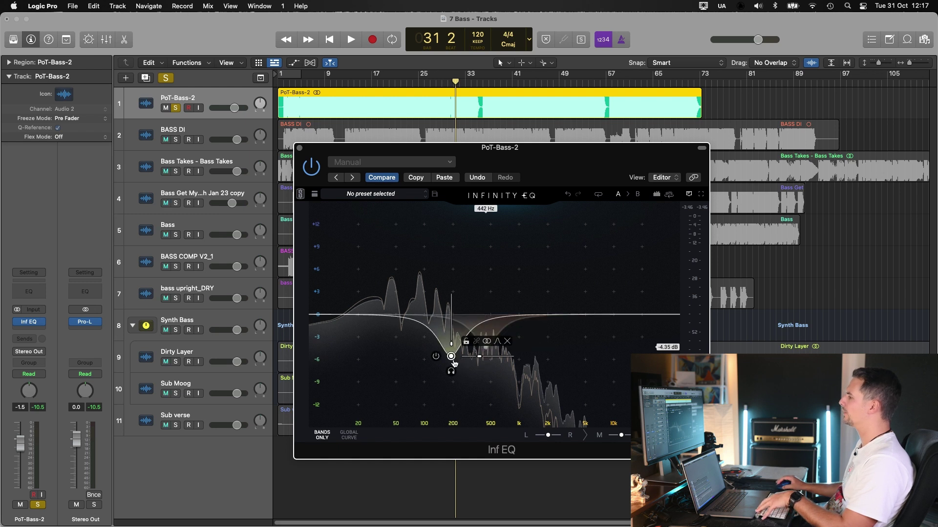
pyautogui.press('space')
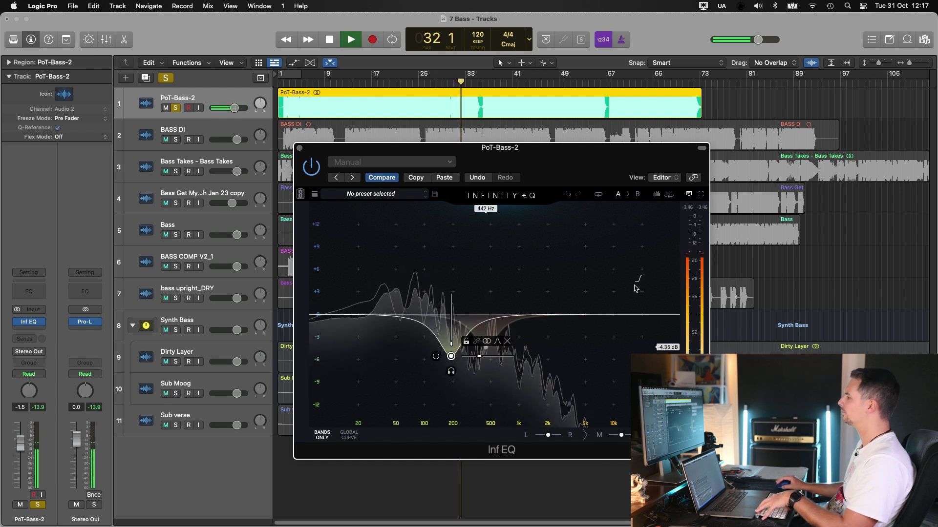
pyautogui.moveTo(485, 347)
pyautogui.mouseDown()
pyautogui.moveTo(495, 269)
pyautogui.moveTo(490, 355)
pyautogui.mouseUp()
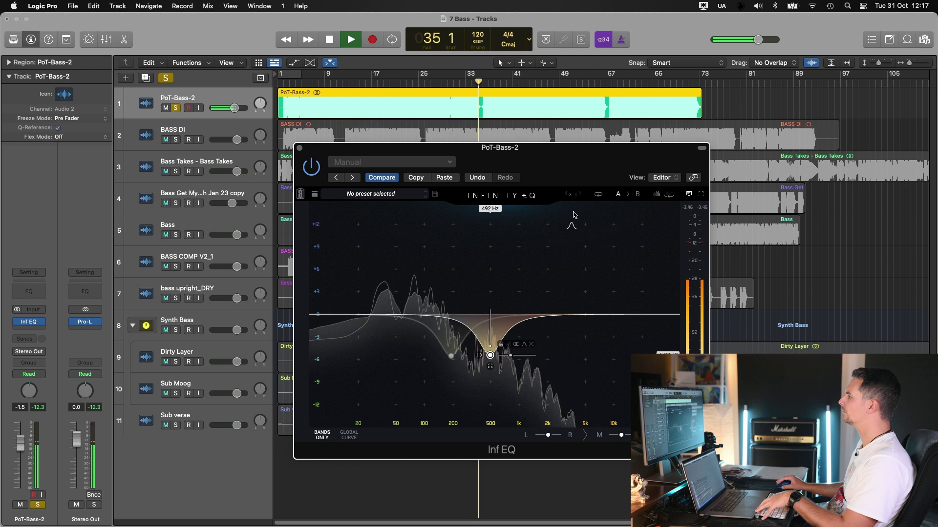
pyautogui.press('space')
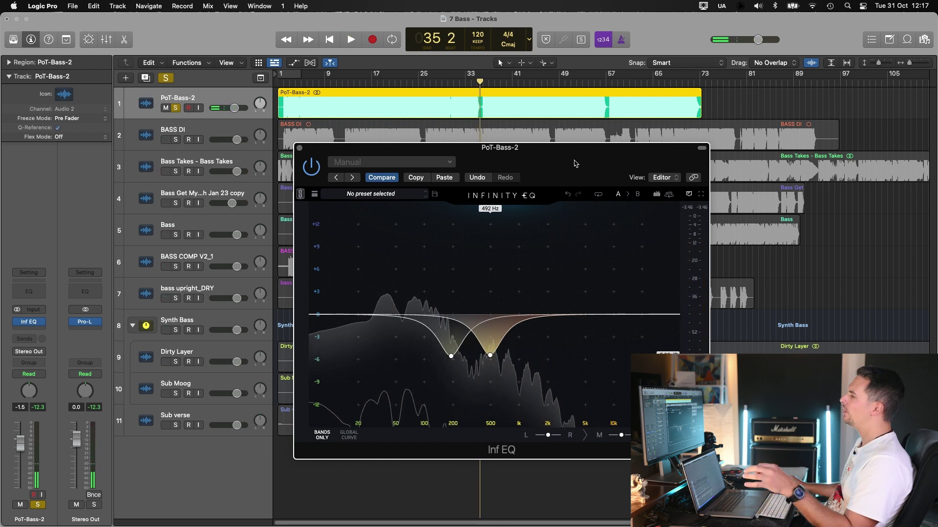
pyautogui.moveTo(494, 365)
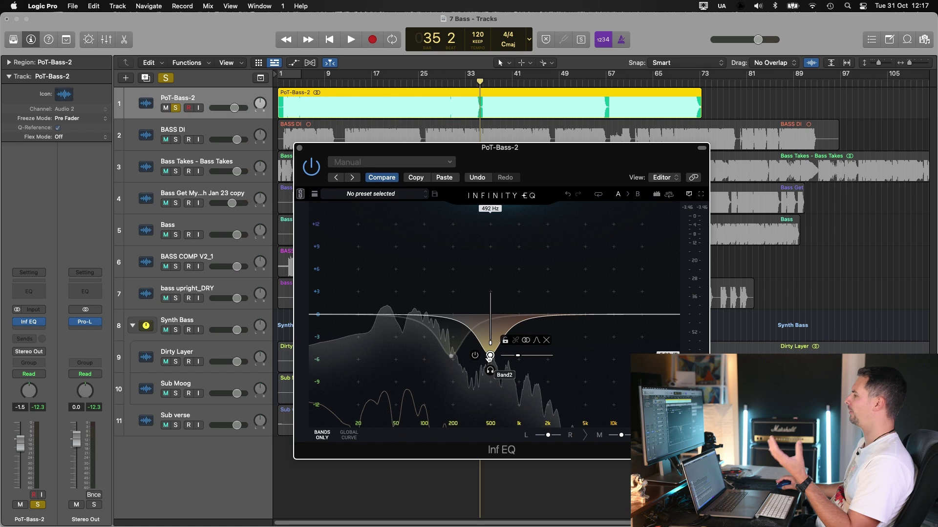
pyautogui.moveTo(492, 347)
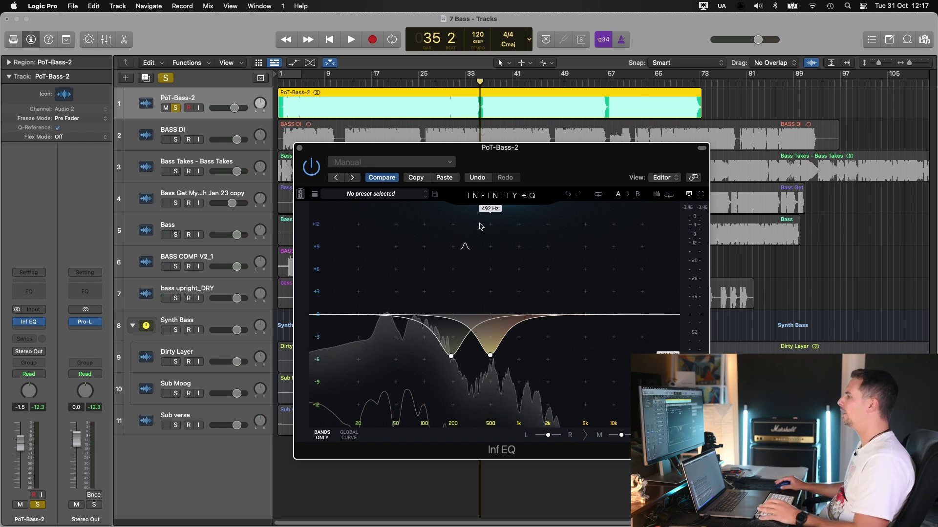
# Add a low-cut filter at about 21.4 Hz in Inf EQ and audition the equalized bass
pyautogui.click(340, 323)
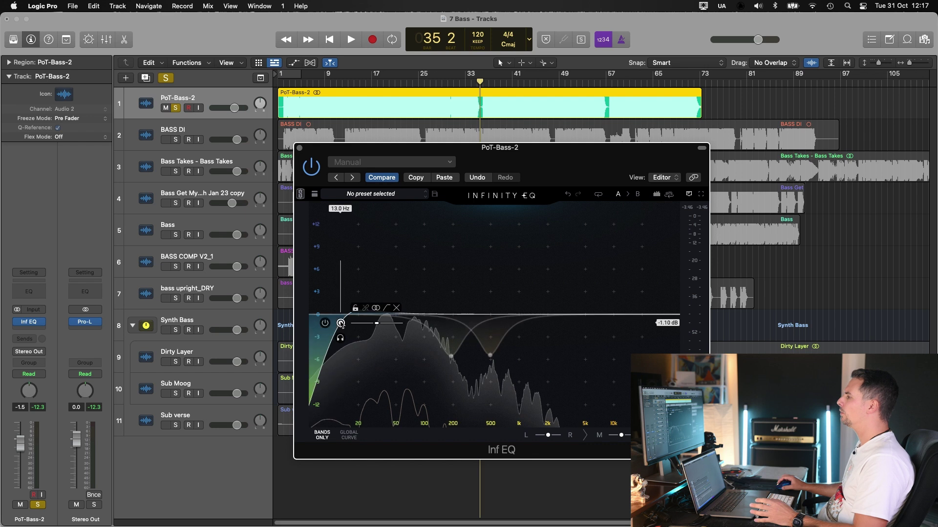
pyautogui.moveTo(340, 323); pyautogui.dragTo(361, 342)
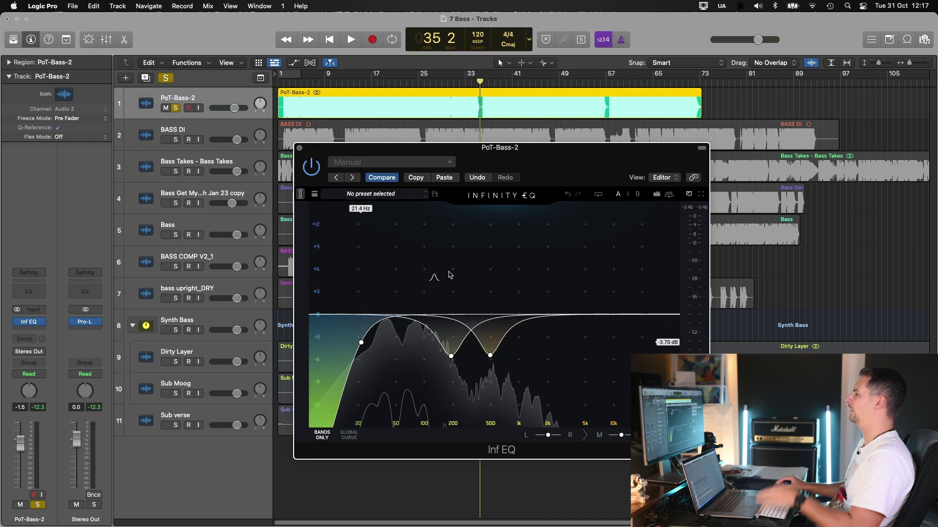
pyautogui.press('space')
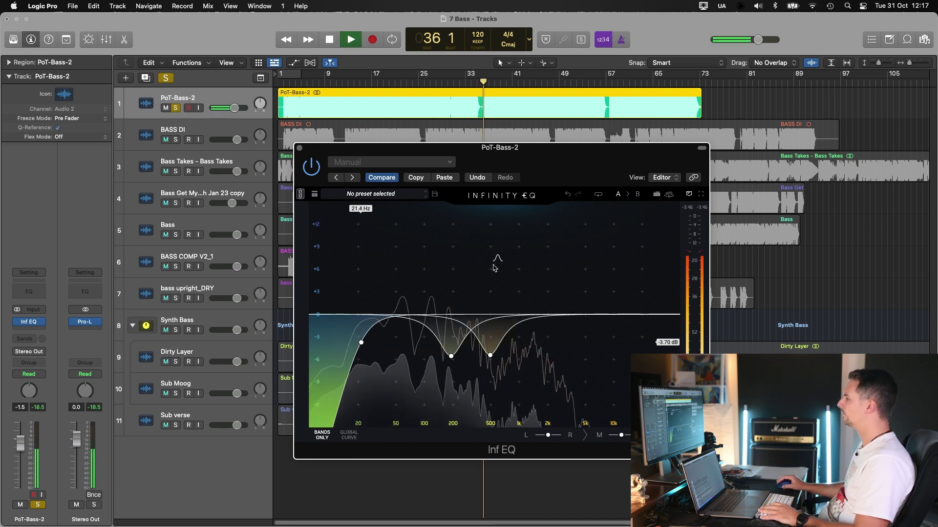
pyautogui.moveTo(548, 172); pyautogui.dragTo(555, 177)
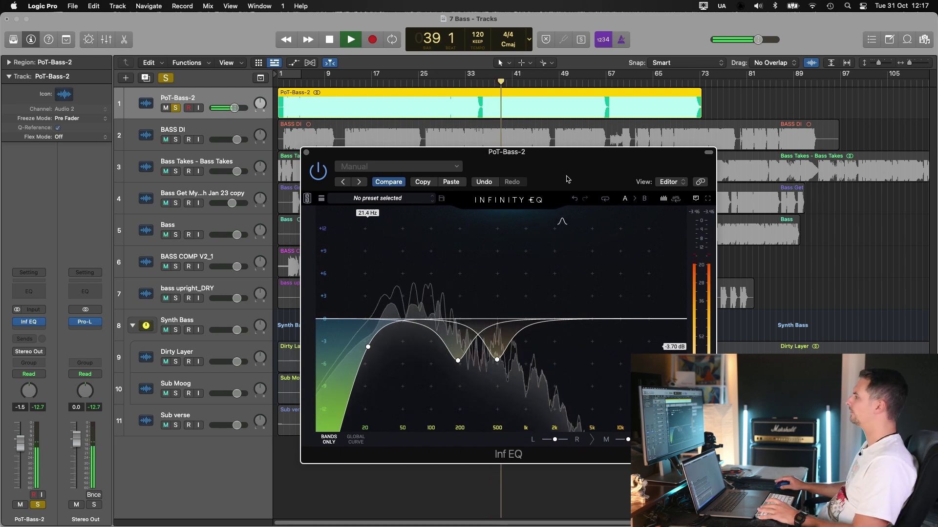
pyautogui.press('space')
pyautogui.moveTo(572, 163); pyautogui.dragTo(552, 146)
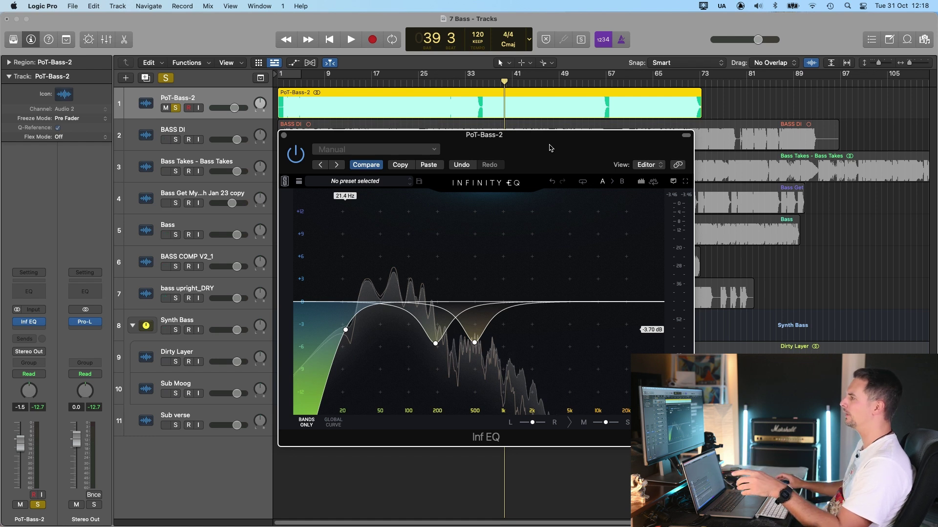
# Insert Virtual Mix Rack after Inf EQ and adjust the FG-2A's Peak Reduction while playing from bar 39
pyautogui.click(47, 334)
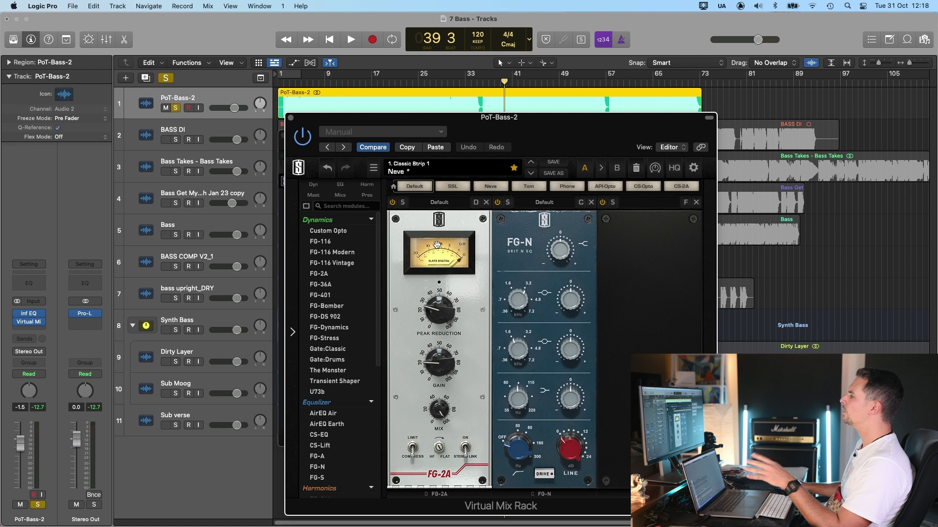
pyautogui.moveTo(505, 82); pyautogui.dragTo(501, 82)
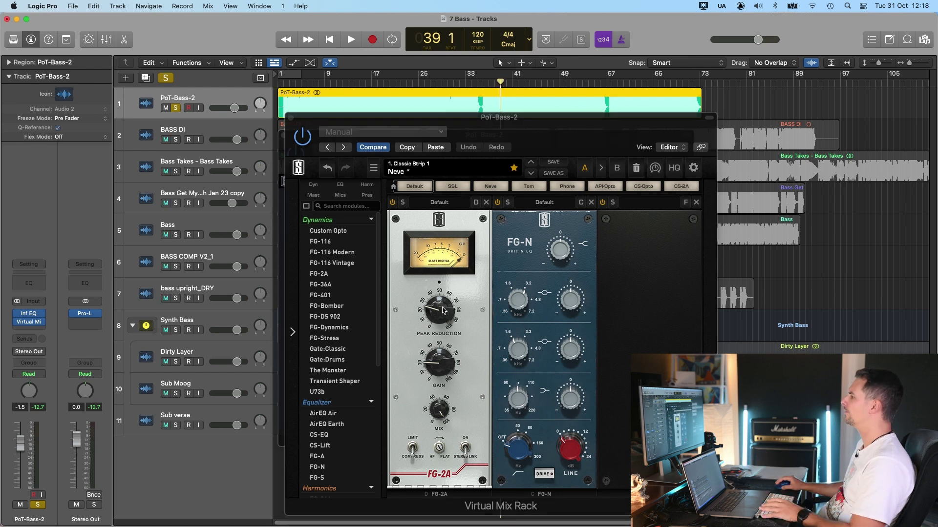
pyautogui.press('space')
pyautogui.moveTo(443, 310); pyautogui.dragTo(435, 308)
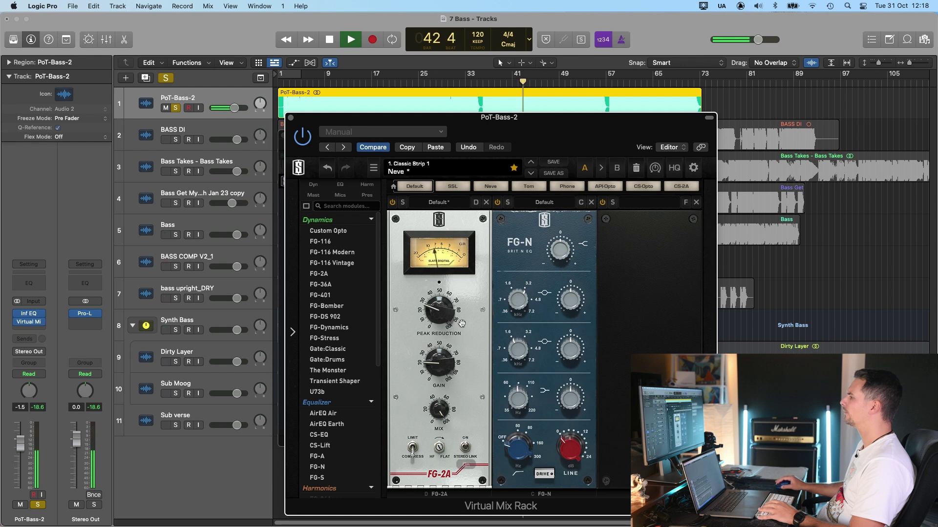
pyautogui.press('space')
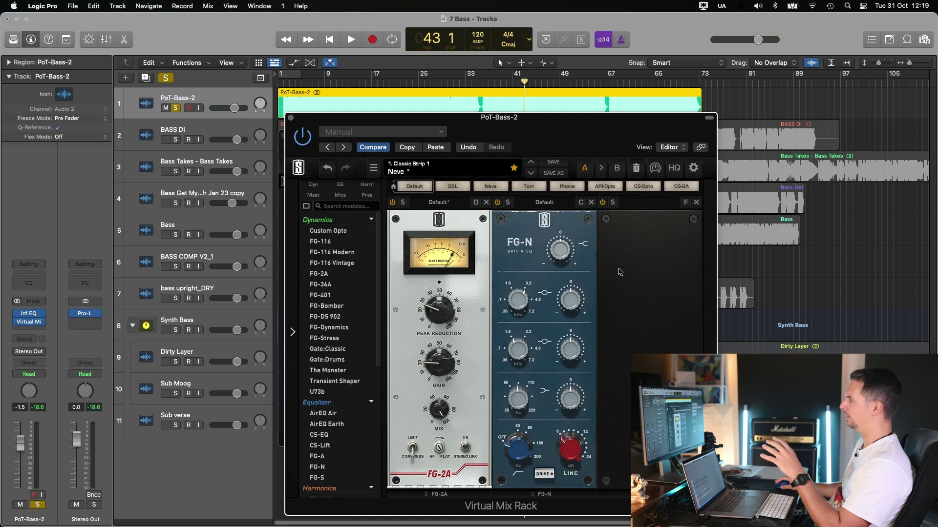
# Play from bar 41 and try a boost of about 7.2 dB on the FG-N's middle band
pyautogui.moveTo(570, 138); pyautogui.dragTo(563, 137)
pyautogui.click(512, 83)
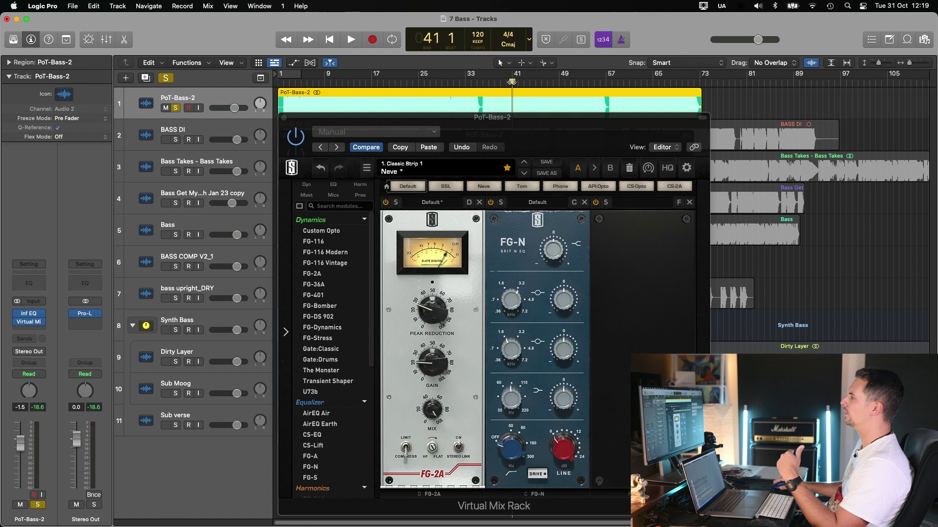
pyautogui.press('space')
pyautogui.moveTo(563, 351); pyautogui.dragTo(565, 334)
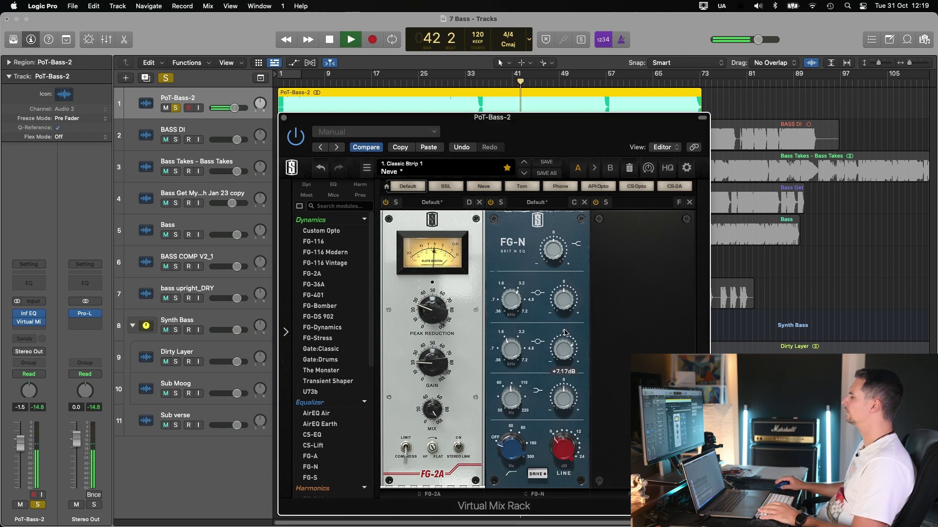
pyautogui.press('space')
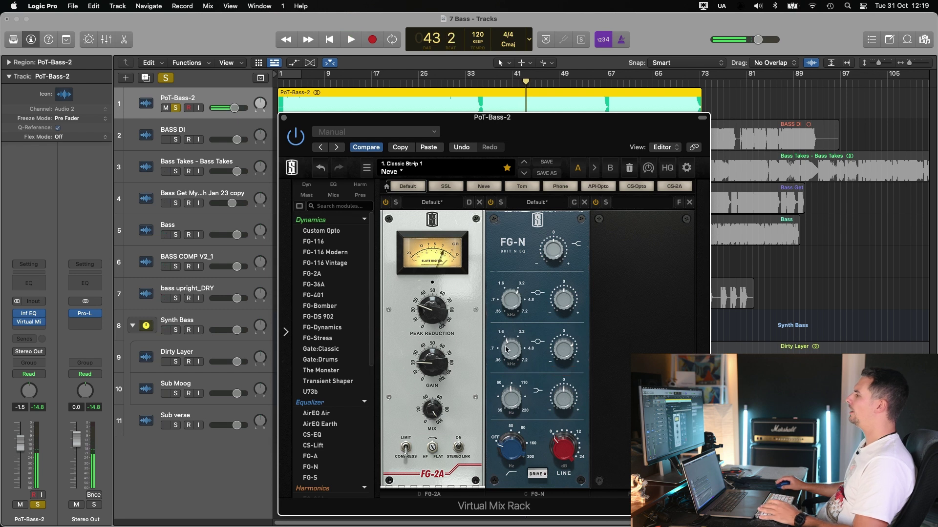
# Set the FG-N's middle band to about 857 Hz and boost its gain by about 7.6 dB while the bass plays
pyautogui.moveTo(512, 358); pyautogui.dragTo(509, 358)
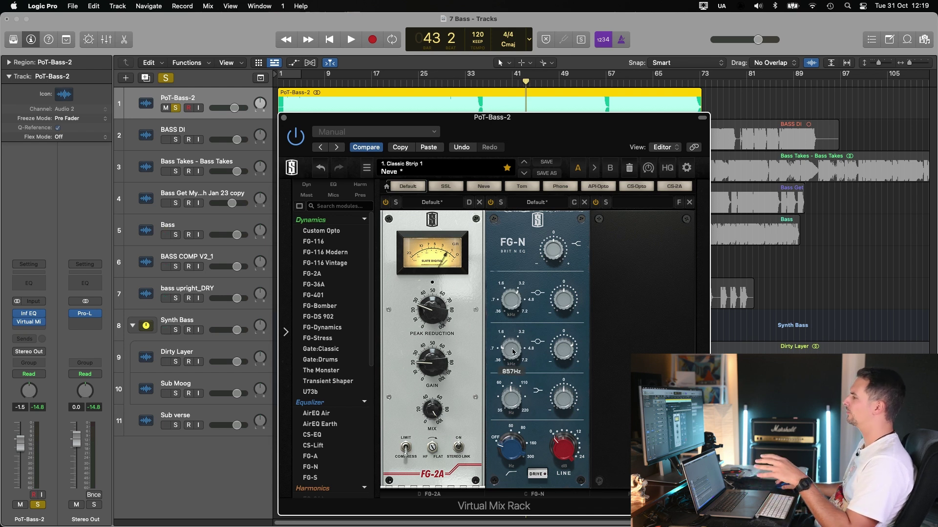
pyautogui.moveTo(513, 350); pyautogui.dragTo(509, 348)
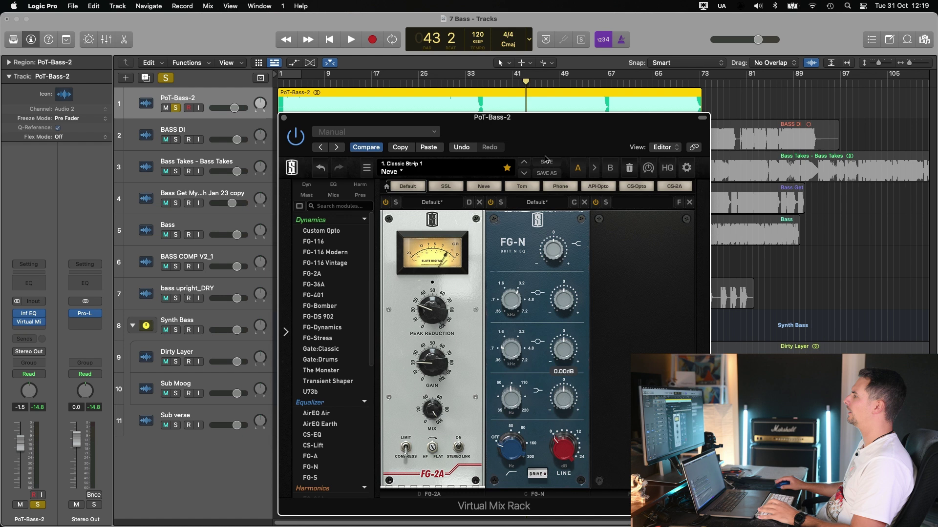
pyautogui.press('space')
pyautogui.moveTo(568, 357)
pyautogui.mouseDown()
pyautogui.moveTo(565, 335)
pyautogui.moveTo(563, 348)
pyautogui.mouseUp()
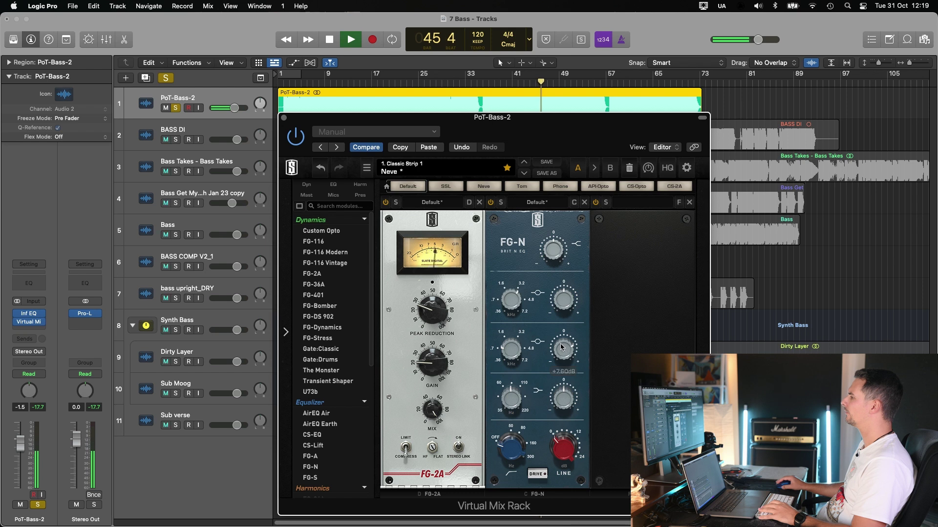
pyautogui.press('space')
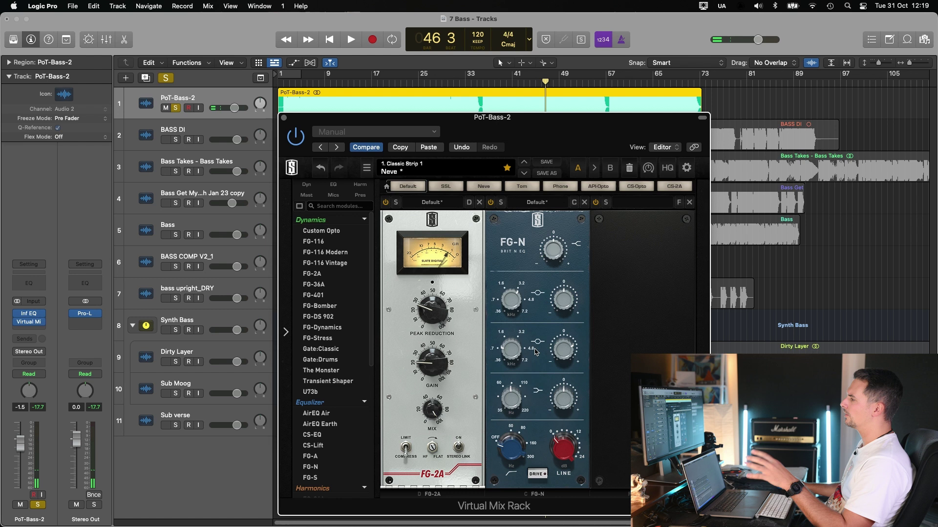
pyautogui.moveTo(513, 348)
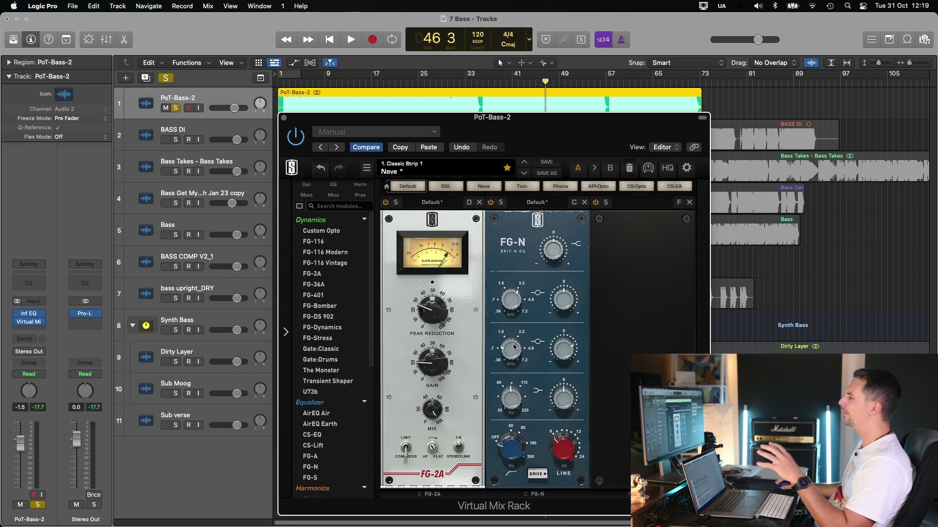
# Play the bass from bar 44 and reset the FG-N's lower mid band gain to 0 dB
pyautogui.moveTo(511, 350); pyautogui.dragTo(511, 350)
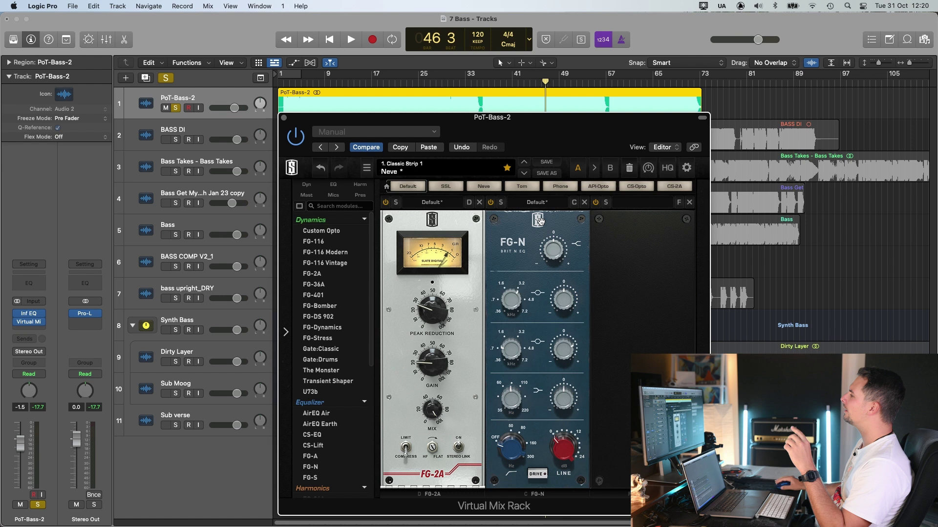
pyautogui.moveTo(563, 350)
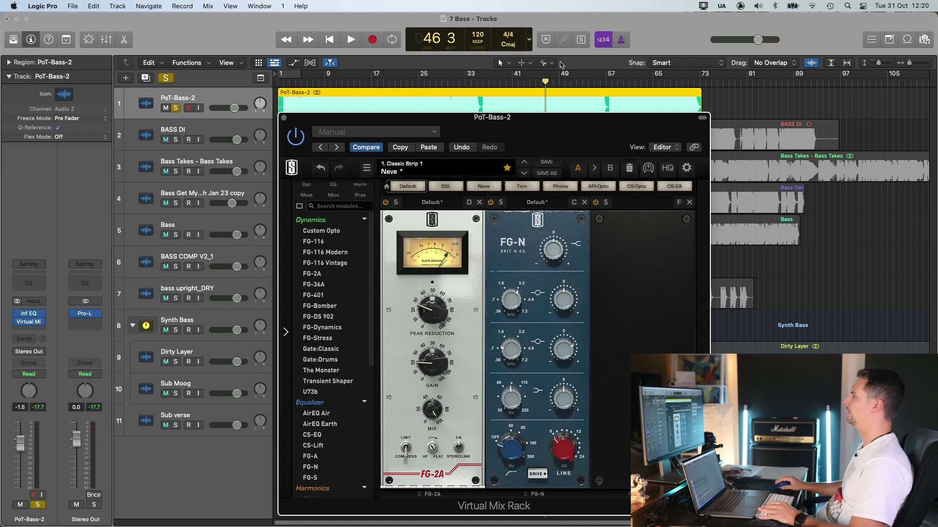
pyautogui.click(534, 79)
pyautogui.press('space')
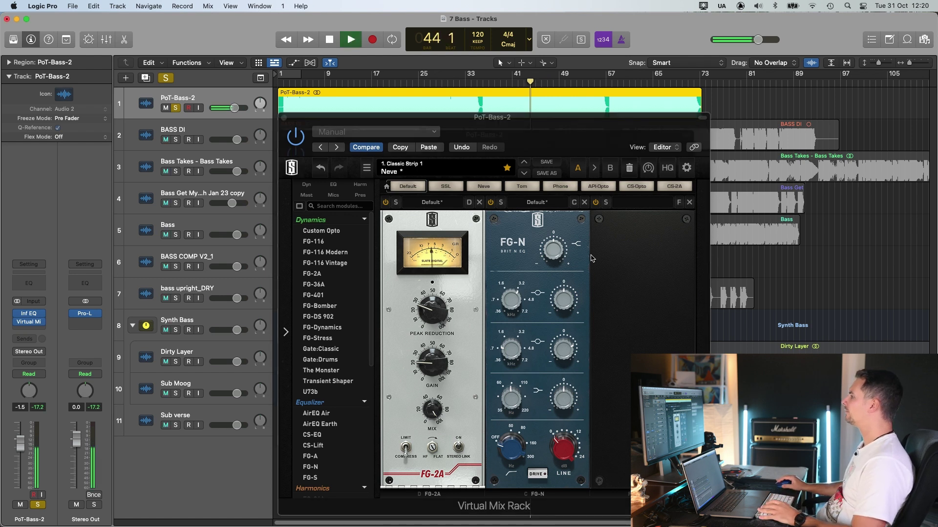
pyautogui.press('space')
pyautogui.click(564, 347)
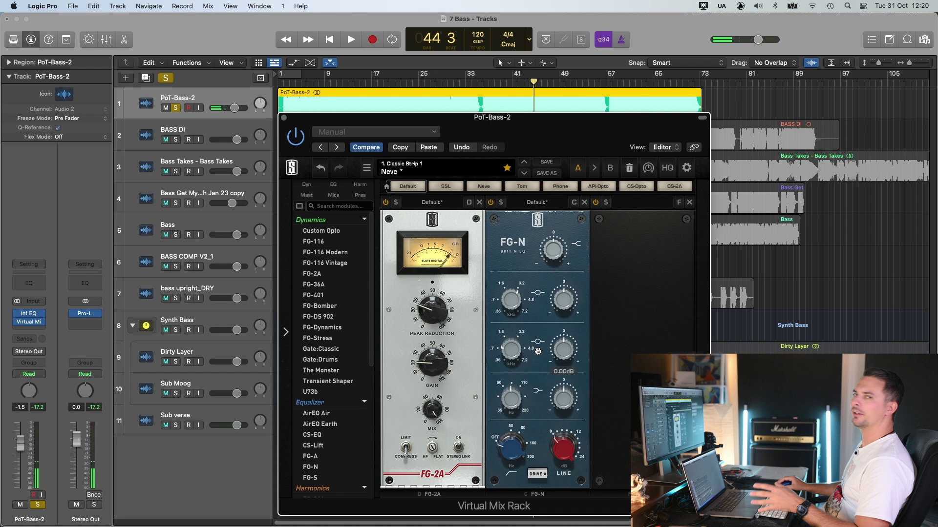
# Set the FG-N's lower mid band to about 1.62 kHz and readjust its gain boost while the bass plays
pyautogui.moveTo(514, 346)
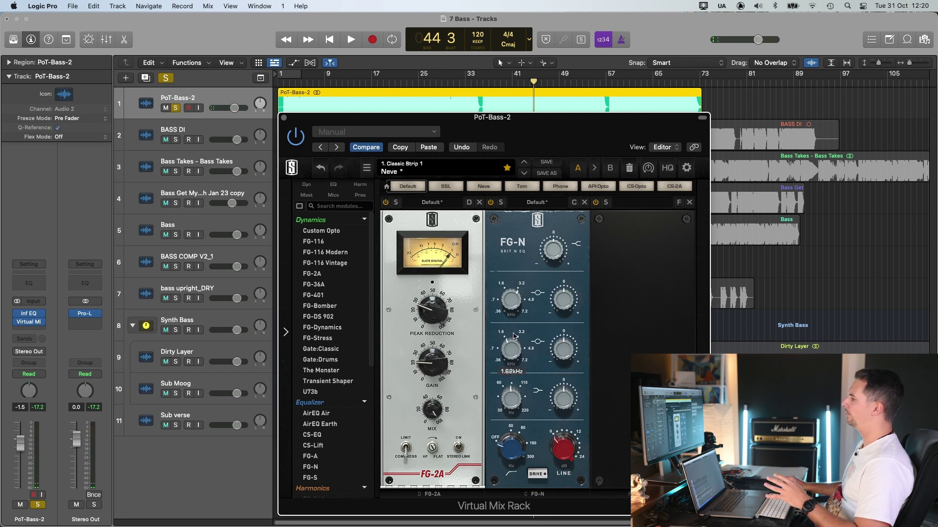
pyautogui.press('space')
pyautogui.moveTo(566, 361)
pyautogui.mouseDown()
pyautogui.moveTo(569, 324)
pyautogui.moveTo(568, 348)
pyautogui.mouseUp()
pyautogui.press('space')
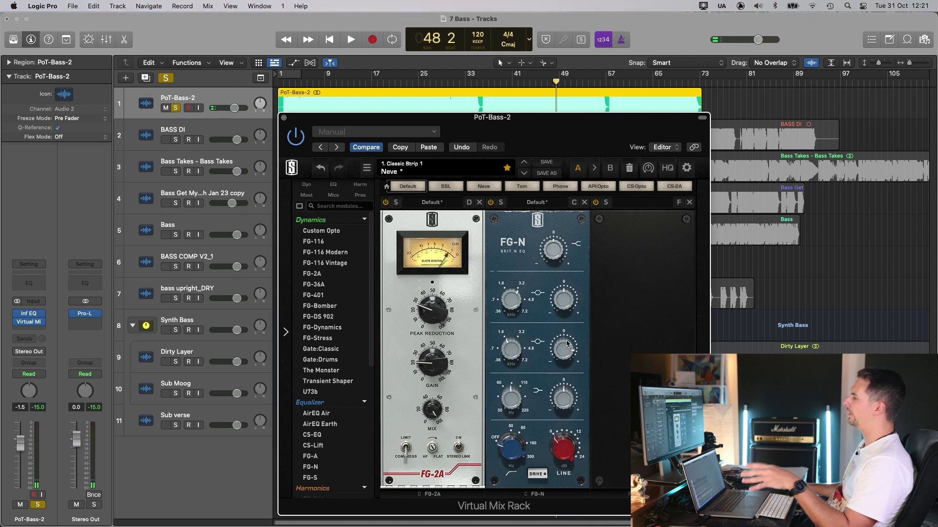
pyautogui.moveTo(565, 349); pyautogui.dragTo(566, 350)
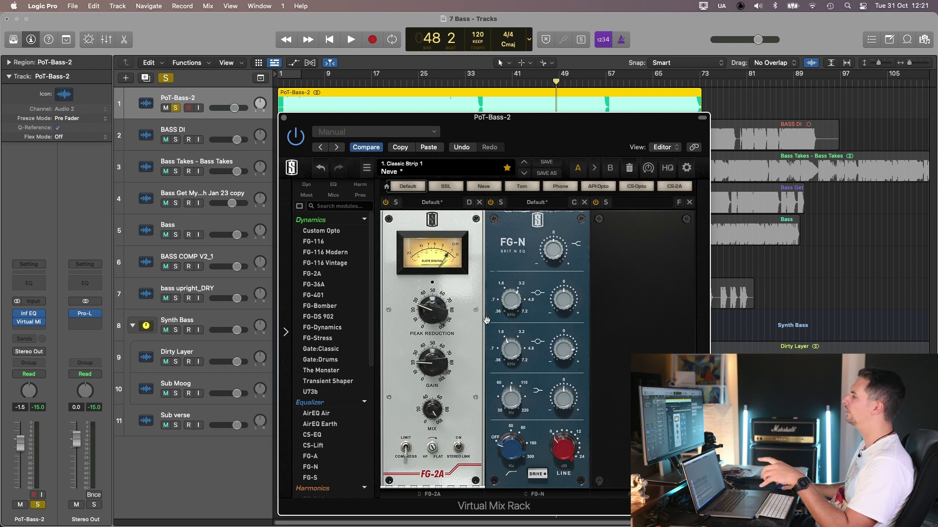
pyautogui.moveTo(513, 348); pyautogui.dragTo(510, 349)
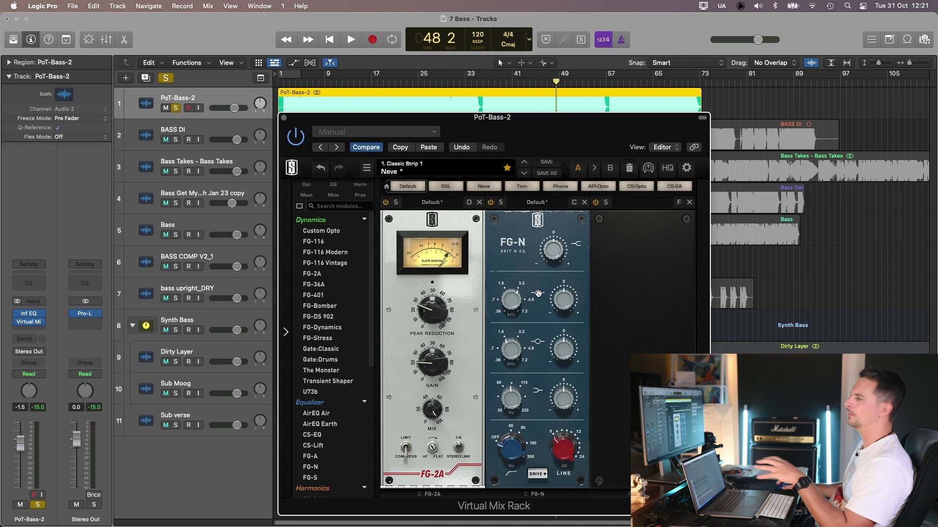
# Boost the FG-N's upper mid band by about 14.8 dB during playback and set its frequency to about 5.14 kHz
pyautogui.press('space')
pyautogui.click(563, 306)
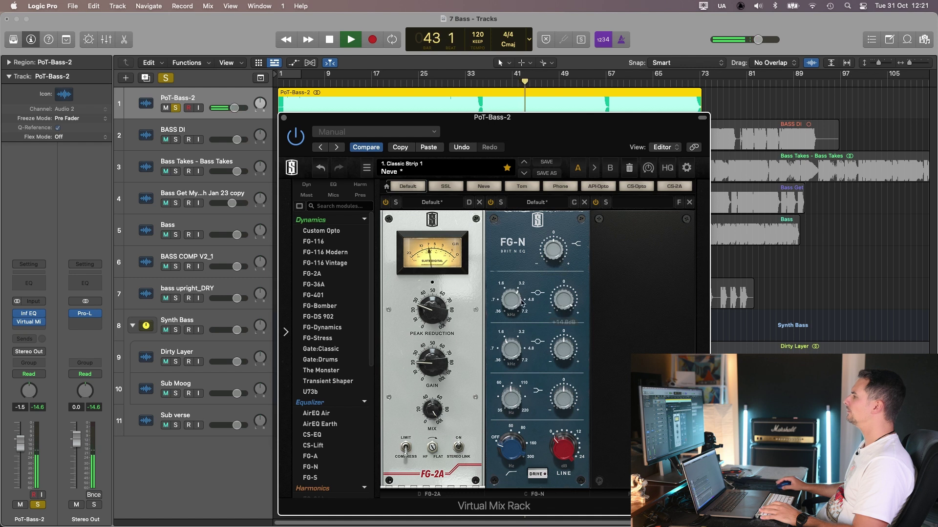
pyautogui.press('space')
pyautogui.moveTo(514, 306); pyautogui.dragTo(512, 288)
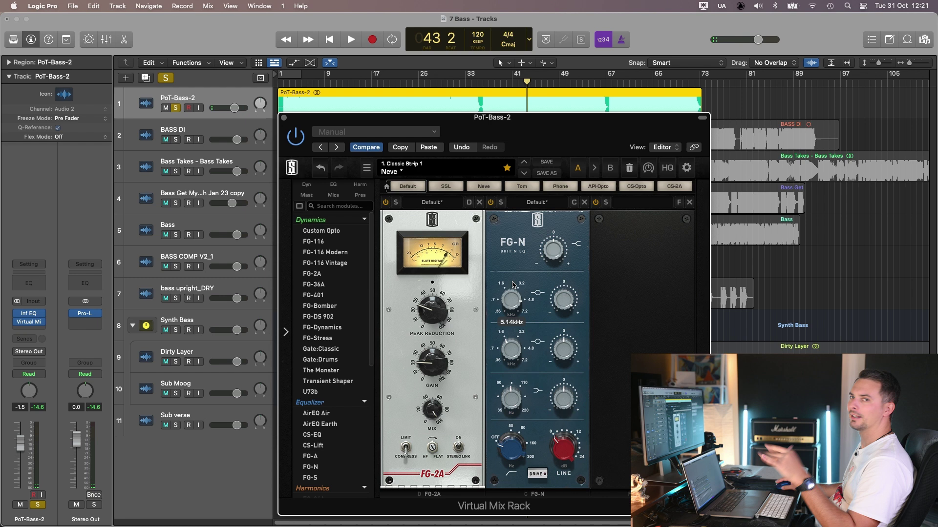
# Sweep the FG-N's upper mid band gain during playback and bring it to about 16.2 dB
pyautogui.moveTo(566, 301)
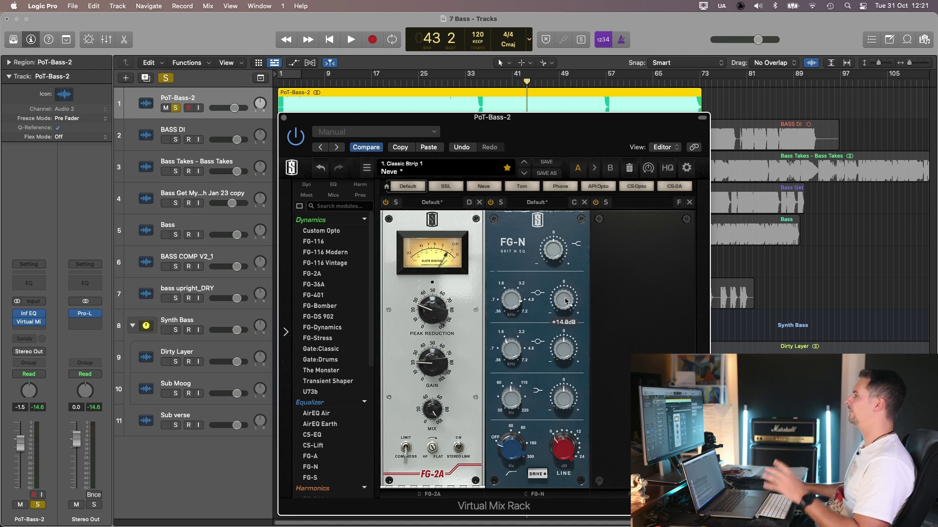
pyautogui.press('space')
pyautogui.moveTo(564, 300); pyautogui.dragTo(544, 292)
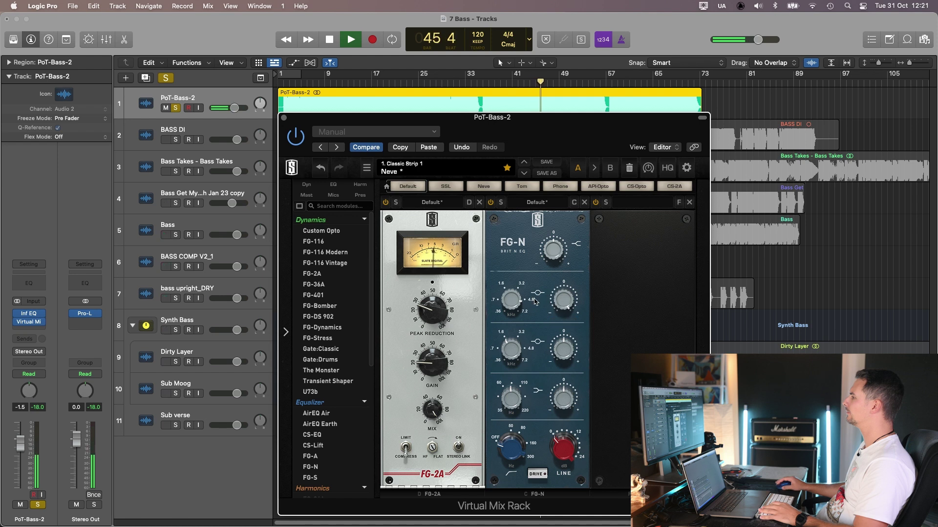
pyautogui.moveTo(555, 306); pyautogui.dragTo(563, 305)
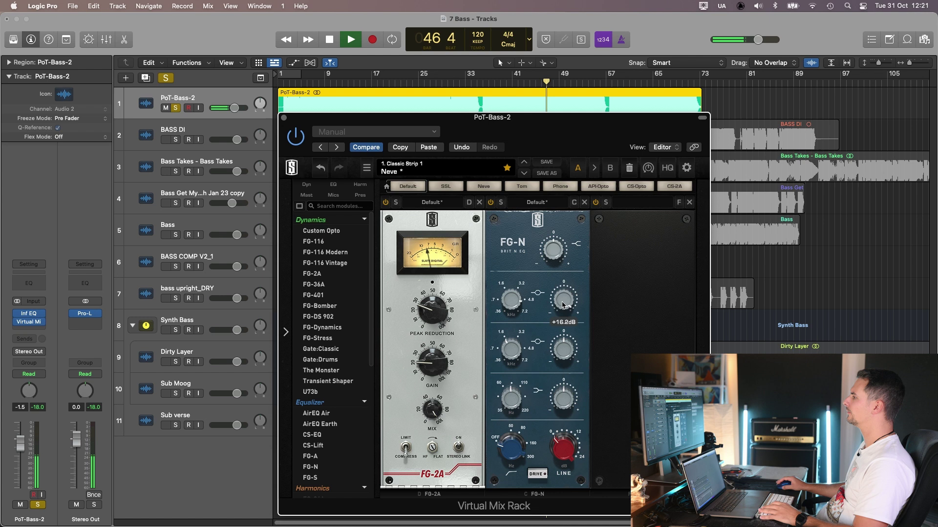
pyautogui.press('space')
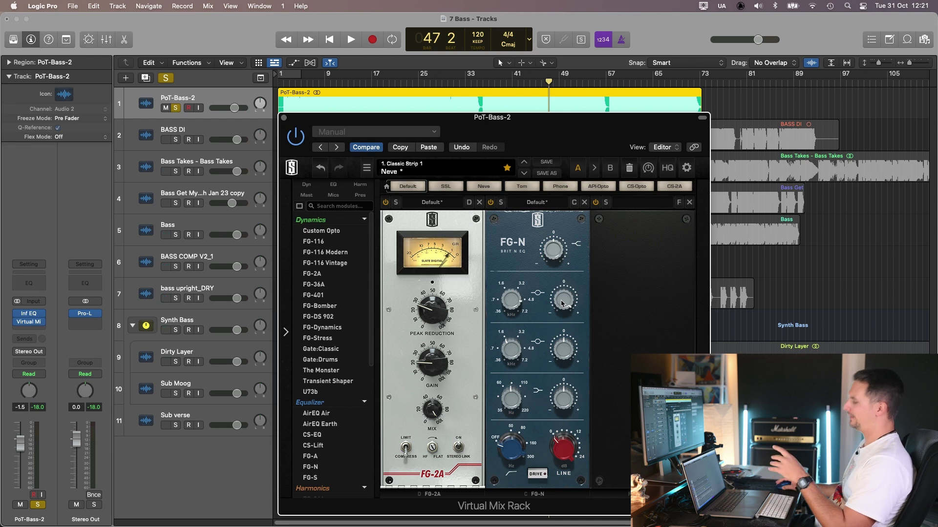
# Rebalance the FG-N's two mid band gains with the bass playing, with the lower mid boosted about 3.5 dB
pyautogui.moveTo(512, 295)
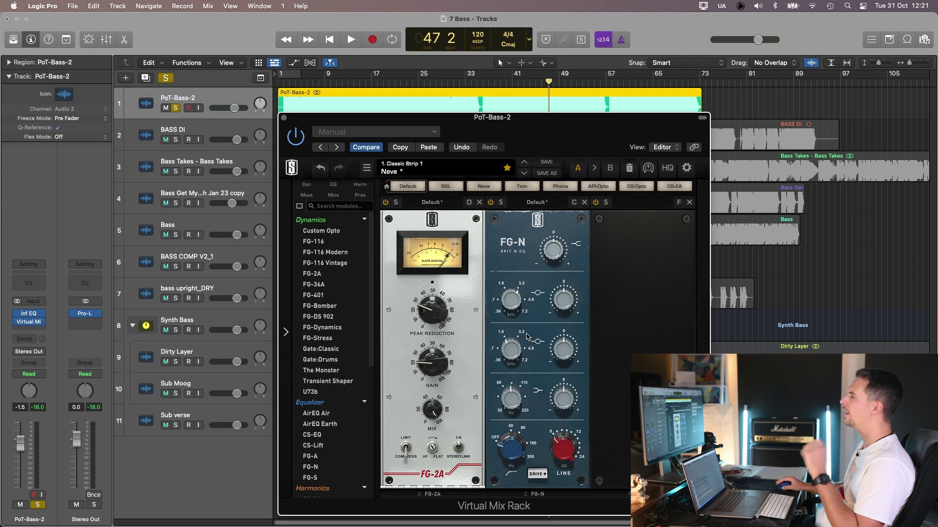
pyautogui.moveTo(564, 298); pyautogui.dragTo(566, 285)
pyautogui.moveTo(564, 355); pyautogui.dragTo(566, 347)
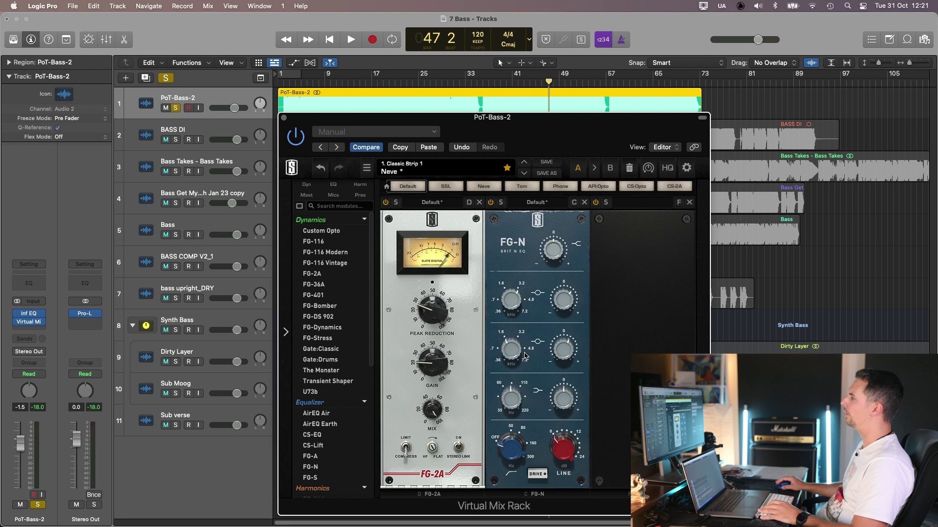
pyautogui.press('space')
pyautogui.moveTo(568, 303); pyautogui.dragTo(568, 307)
pyautogui.press('space')
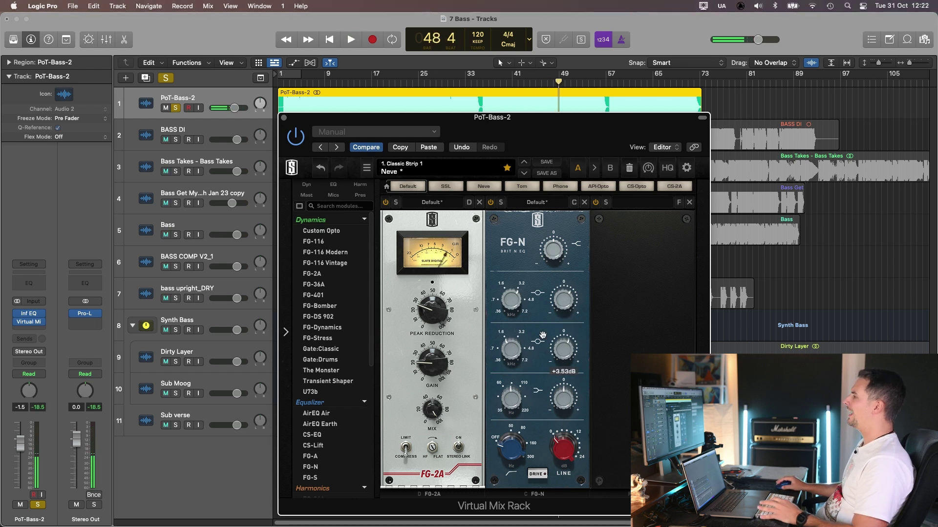
pyautogui.moveTo(562, 313)
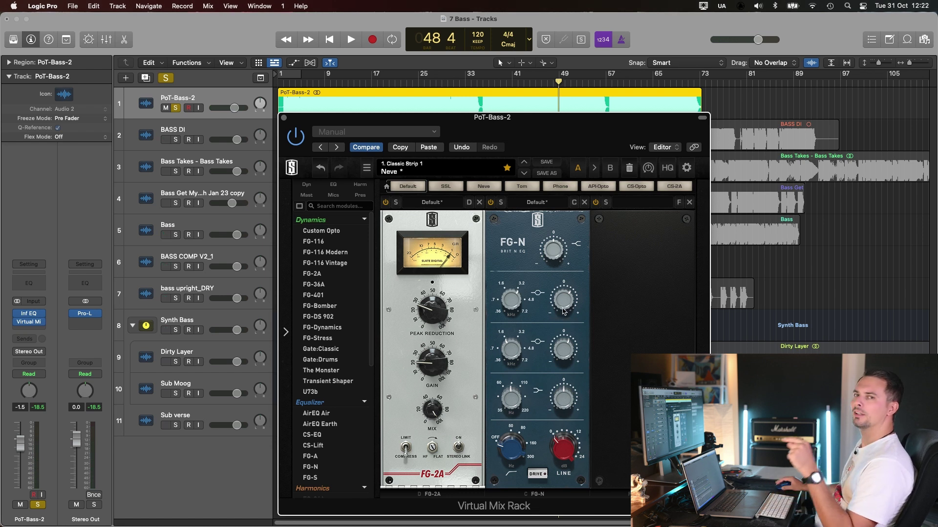
# Boost the FG-N's low band by about 5.5 dB and set its frequency to about 57 Hz during playback
pyautogui.moveTo(562, 400)
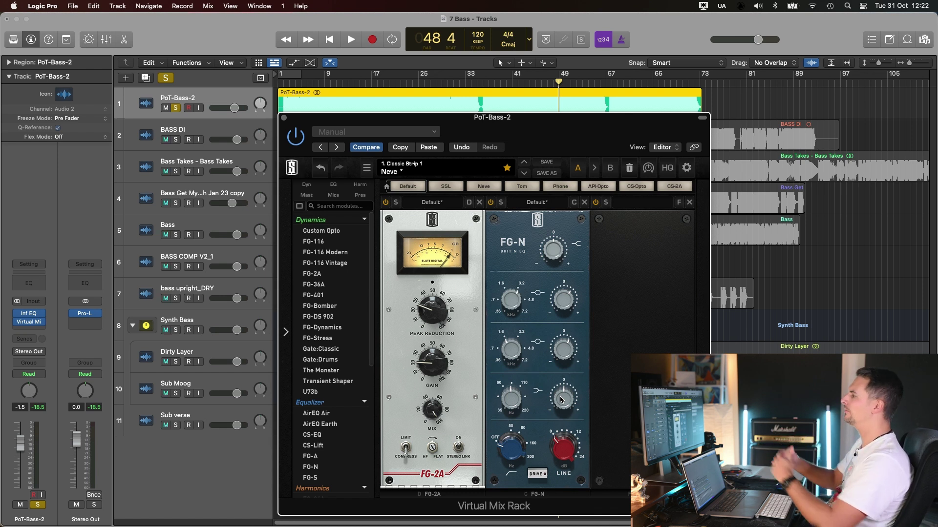
pyautogui.press('space')
pyautogui.moveTo(562, 405); pyautogui.dragTo(561, 388)
pyautogui.moveTo(506, 414)
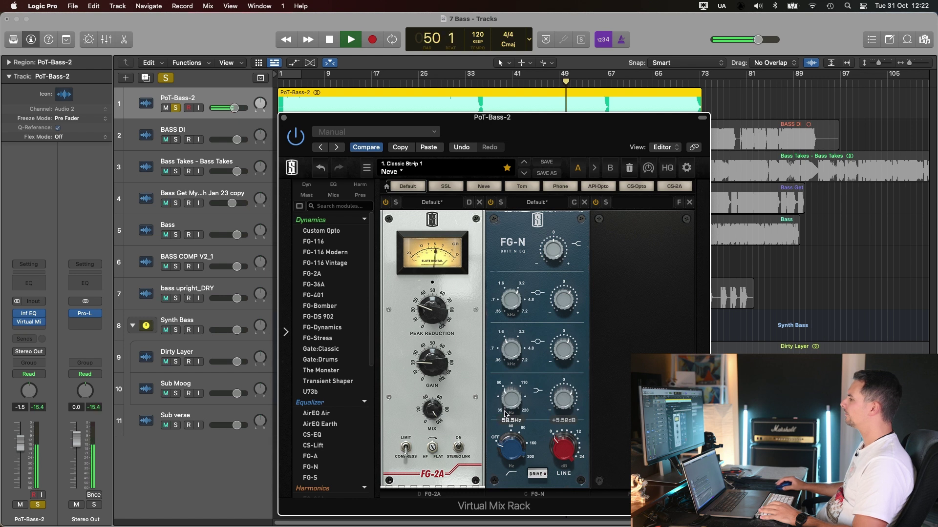
pyautogui.scroll(-2, 506, 414)
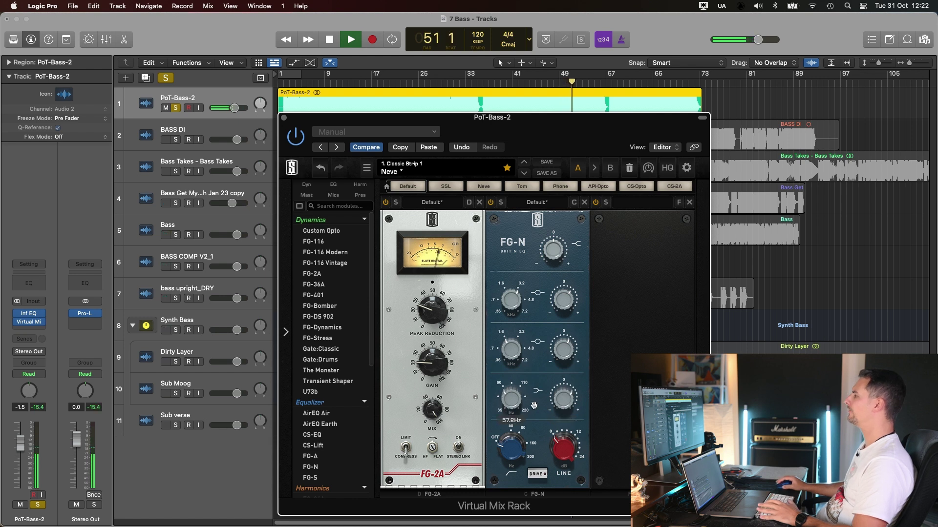
pyautogui.press('space')
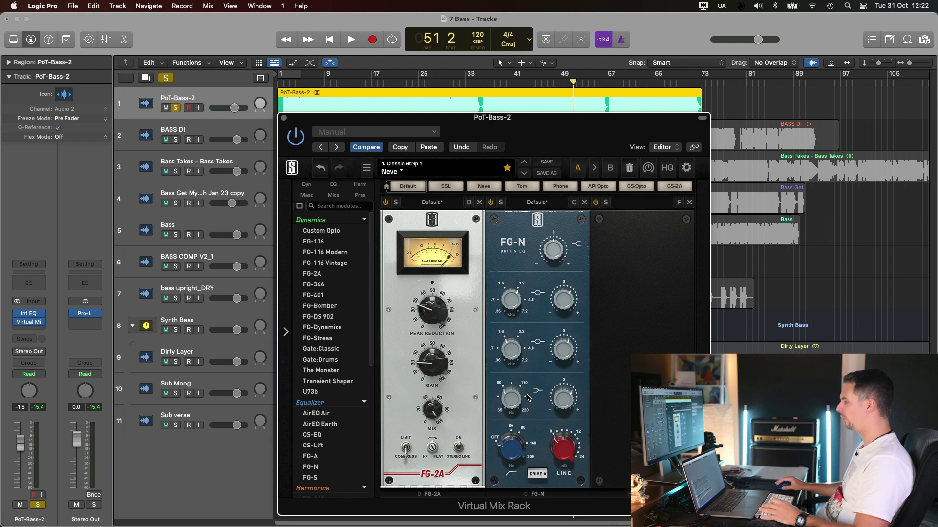
# Insert a second Inf EQ after Virtual Mix Rack on the PoT-Bass-2 channel
pyautogui.click(30, 315)
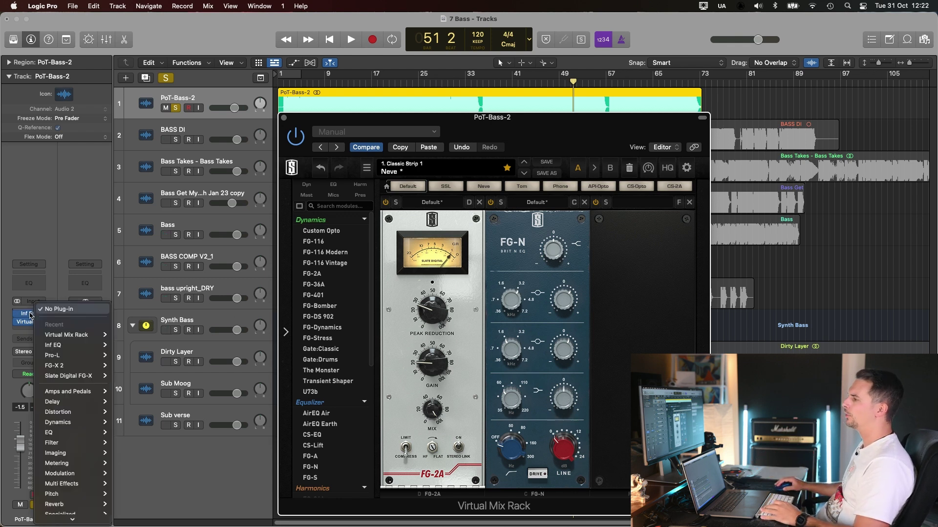
pyautogui.click(30, 315)
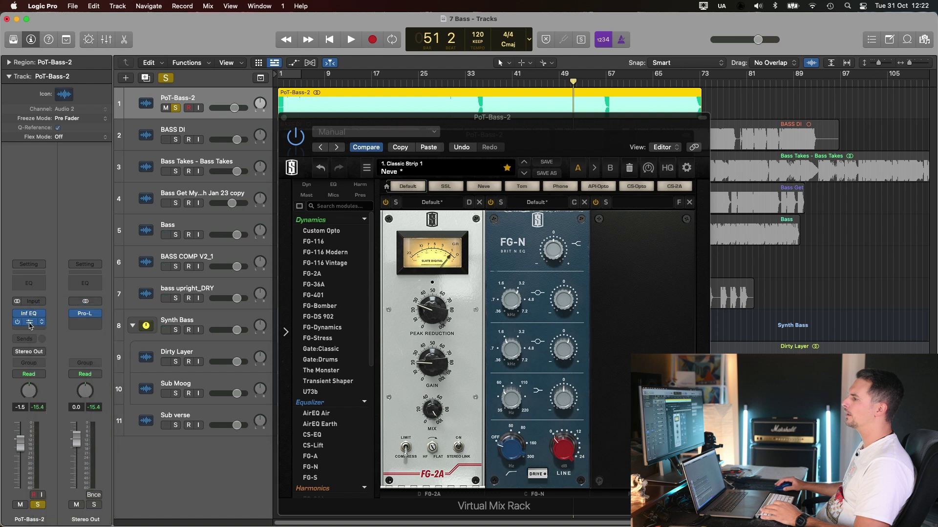
pyautogui.click(30, 328)
pyautogui.click(100, 364)
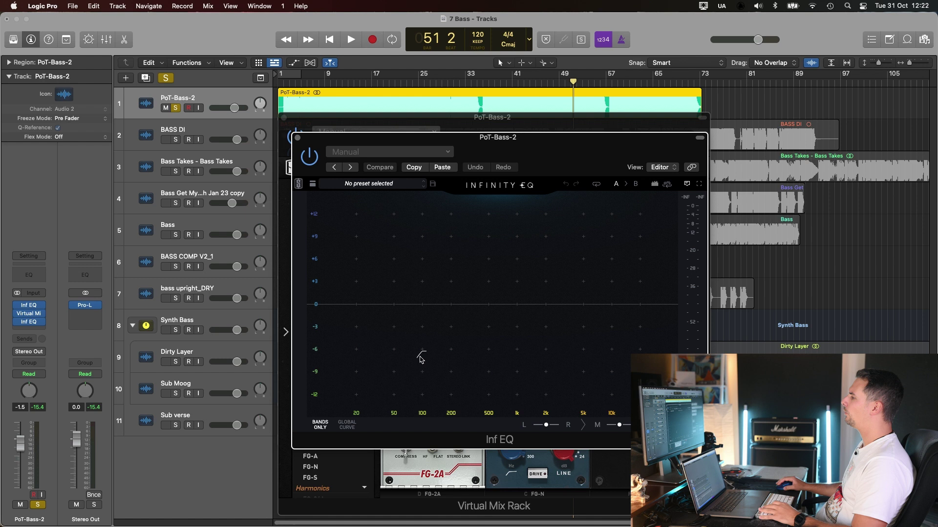
# Add a low shelf at 58 Hz boosted about 5.1 dB in the second Inf EQ, audition it, and close the EQ
pyautogui.click(399, 282)
pyautogui.moveTo(400, 284)
pyautogui.mouseDown()
pyautogui.moveTo(430, 280)
pyautogui.moveTo(401, 274)
pyautogui.mouseUp()
pyautogui.moveTo(398, 283)
pyautogui.moveTo(401, 274); pyautogui.dragTo(403, 254)
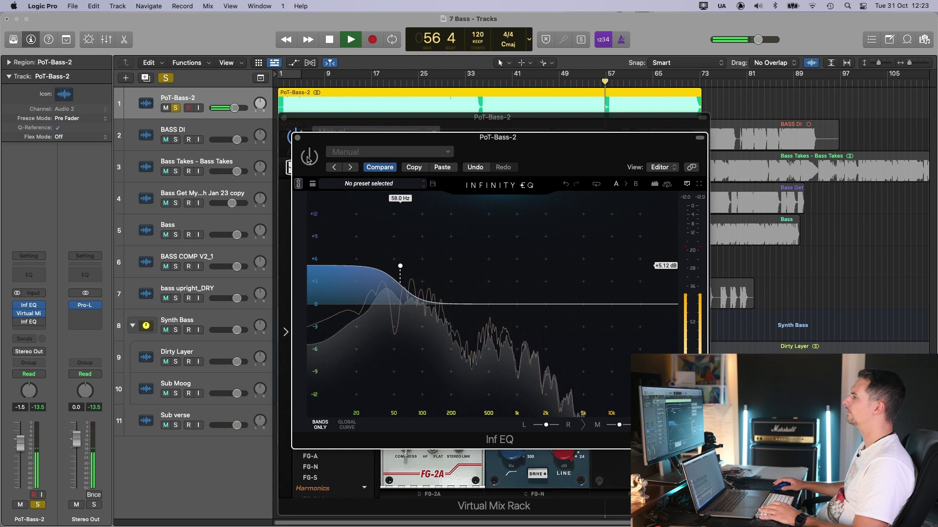
pyautogui.click(297, 138)
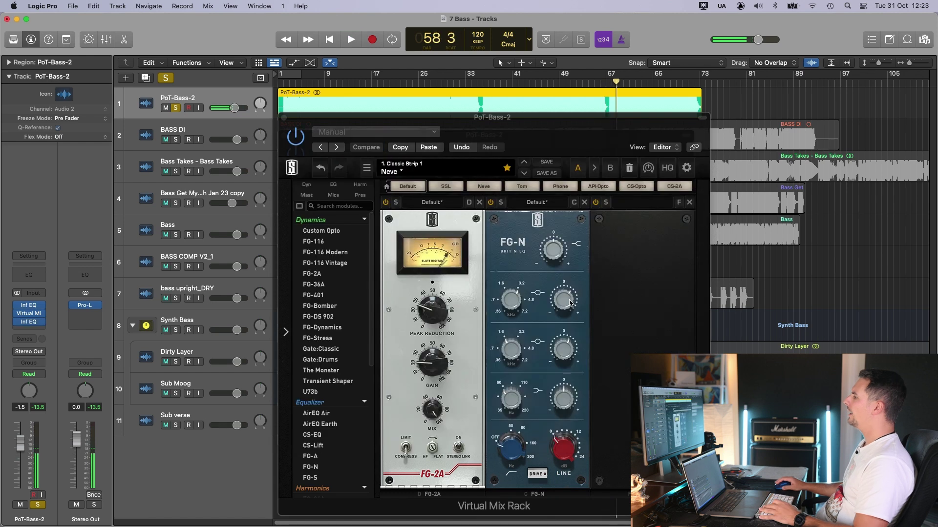
pyautogui.press('space')
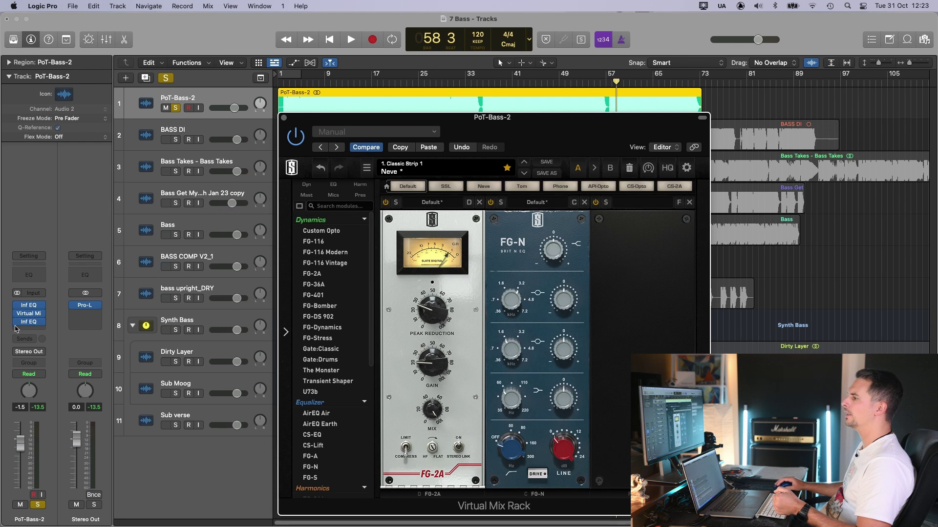
# Reopen the second Inf EQ, add a bell boost of about 7.1 dB near 1.58 kHz, and move it to a higher frequency
pyautogui.click(30, 323)
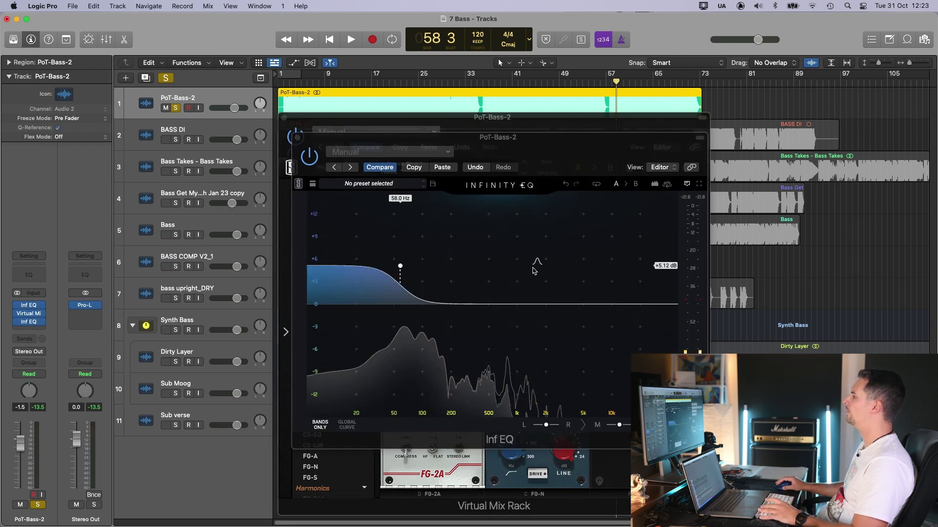
pyautogui.click(534, 271)
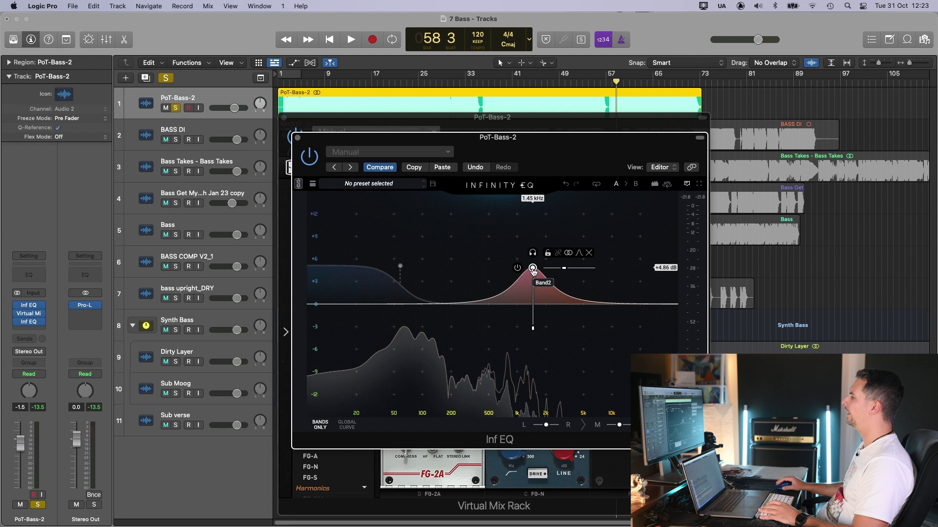
pyautogui.press('space')
pyautogui.moveTo(533, 271); pyautogui.dragTo(534, 250)
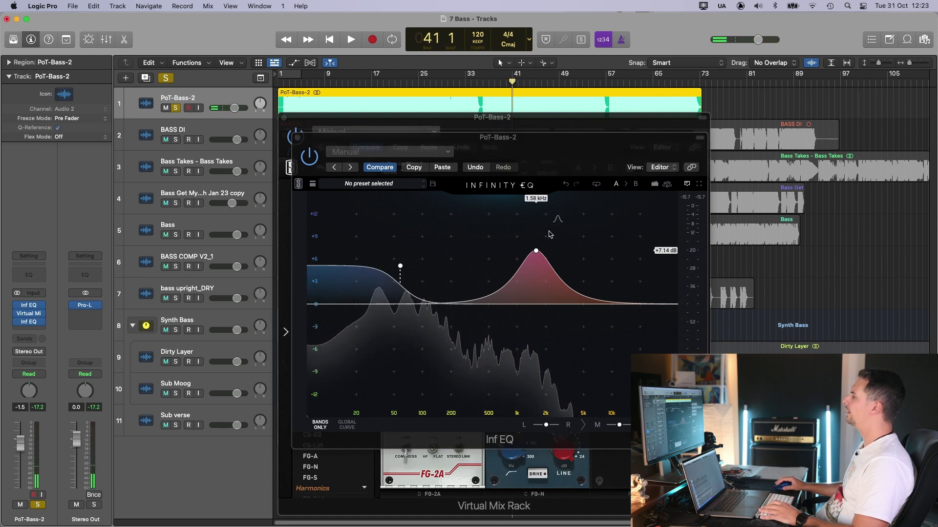
pyautogui.press('space')
pyautogui.moveTo(536, 250); pyautogui.dragTo(575, 254)
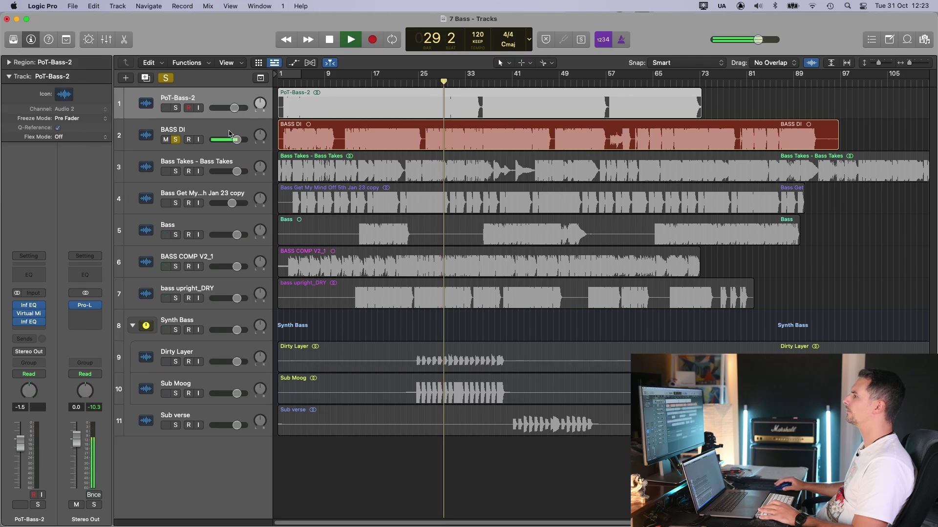
# Select the BASS DI track and insert Inf EQ in its first audio effect slot
pyautogui.click(235, 135)
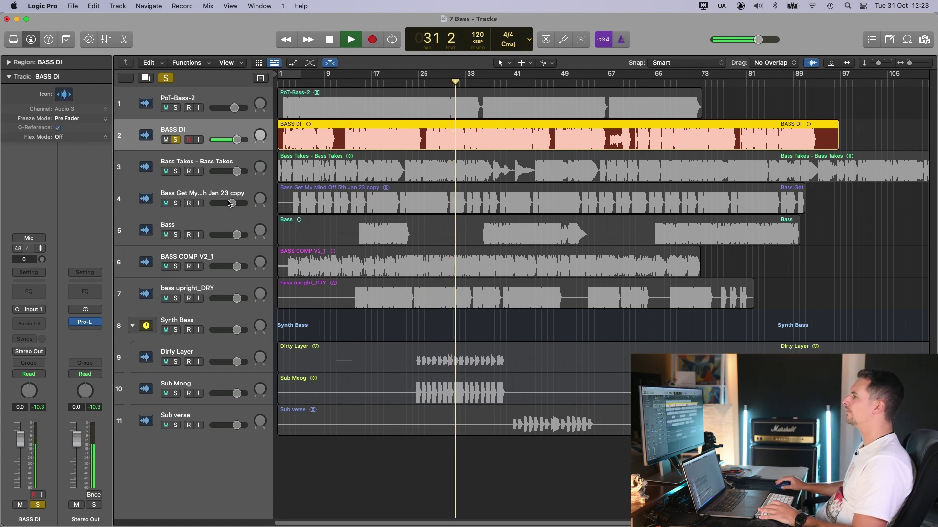
pyautogui.click(29, 324)
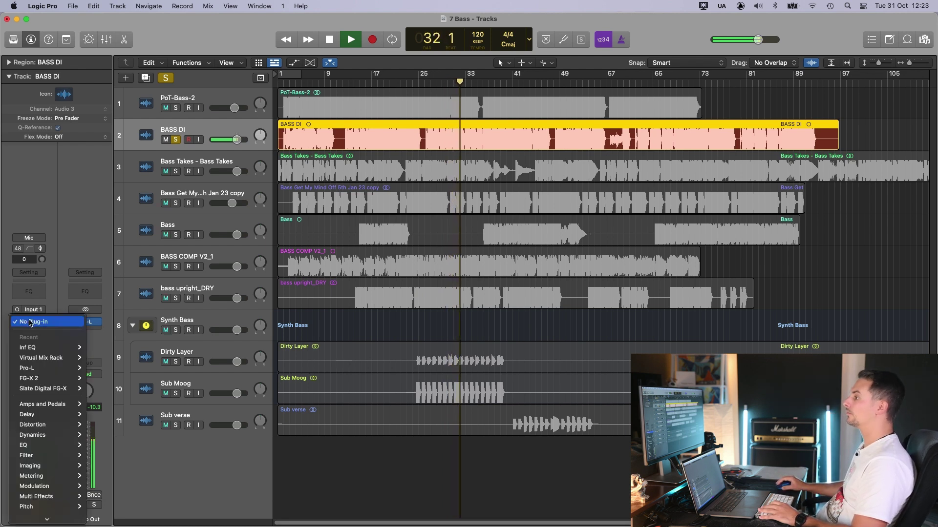
pyautogui.click(44, 346)
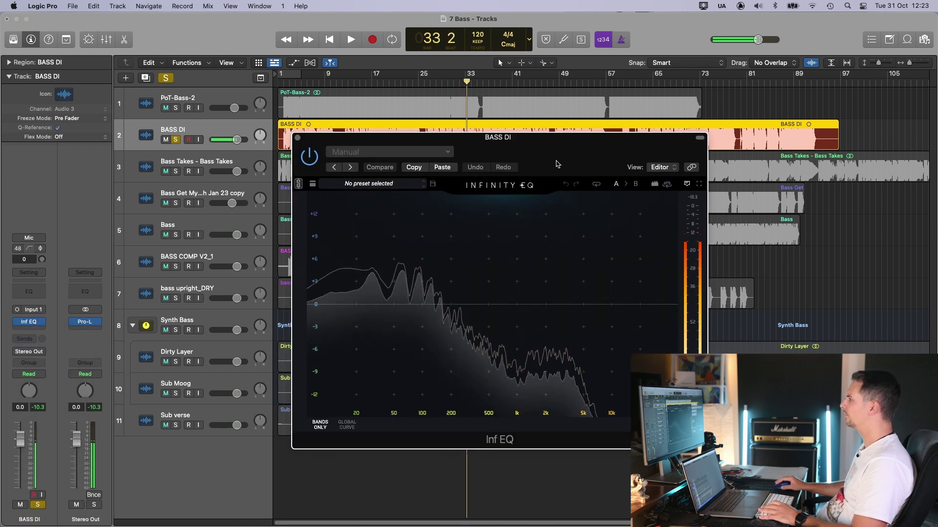
# Play BASS DI and add a bell cut in Inf EQ near 349 Hz, about 8.5 dB deep
pyautogui.moveTo(557, 165); pyautogui.dragTo(575, 210)
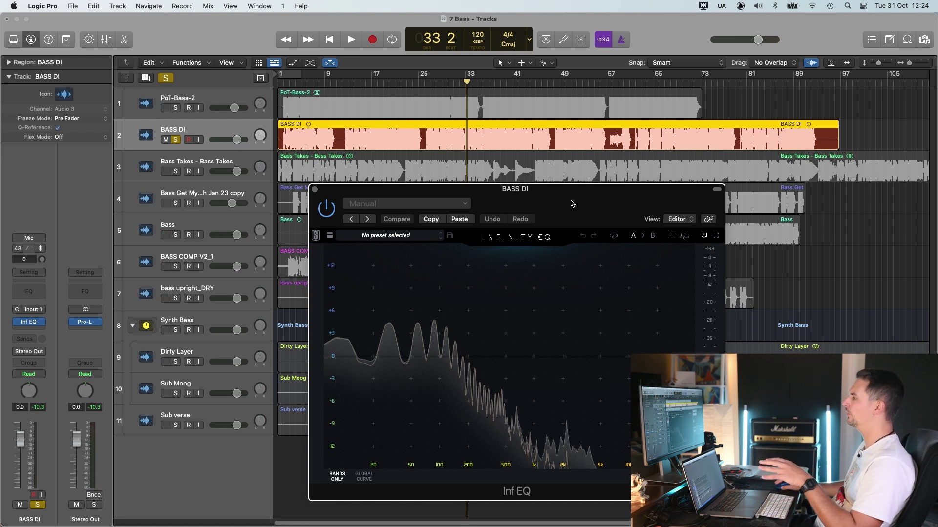
pyautogui.moveTo(572, 202); pyautogui.dragTo(584, 186)
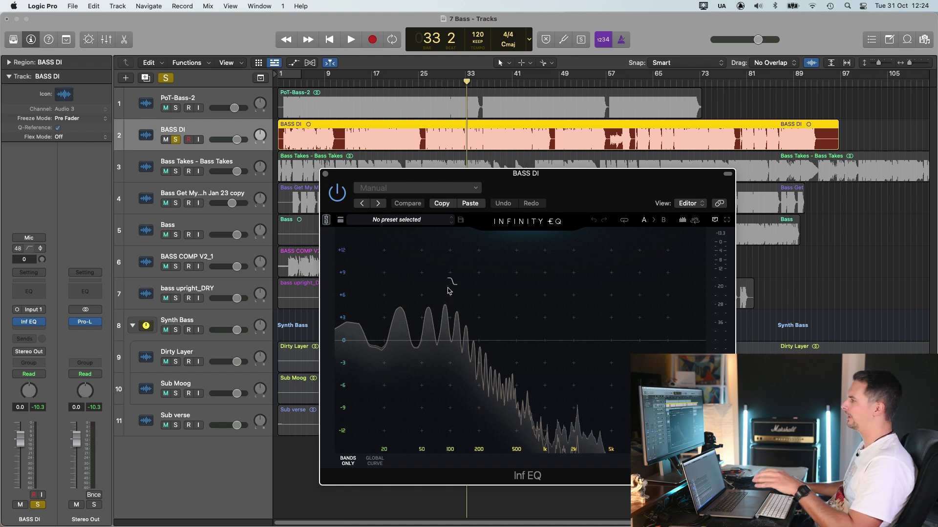
pyautogui.press('space')
pyautogui.moveTo(502, 313); pyautogui.dragTo(492, 353)
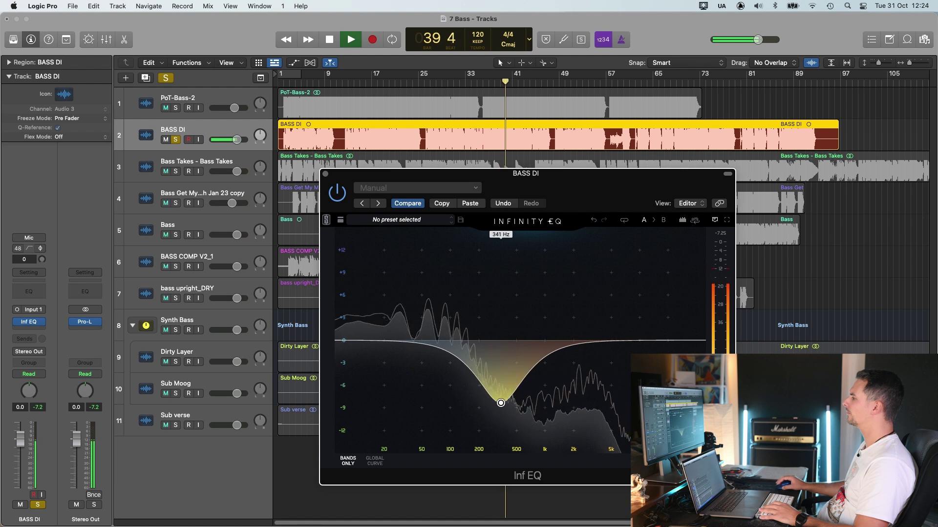
# Add a bell boost of about 2.7 dB near 2.96 kHz and a low shelf boost of about 2.7 dB at 46.3 Hz
pyautogui.moveTo(591, 327)
pyautogui.mouseDown()
pyautogui.moveTo(590, 307)
pyautogui.moveTo(590, 320)
pyautogui.moveTo(615, 322)
pyautogui.moveTo(590, 317)
pyautogui.mouseUp()
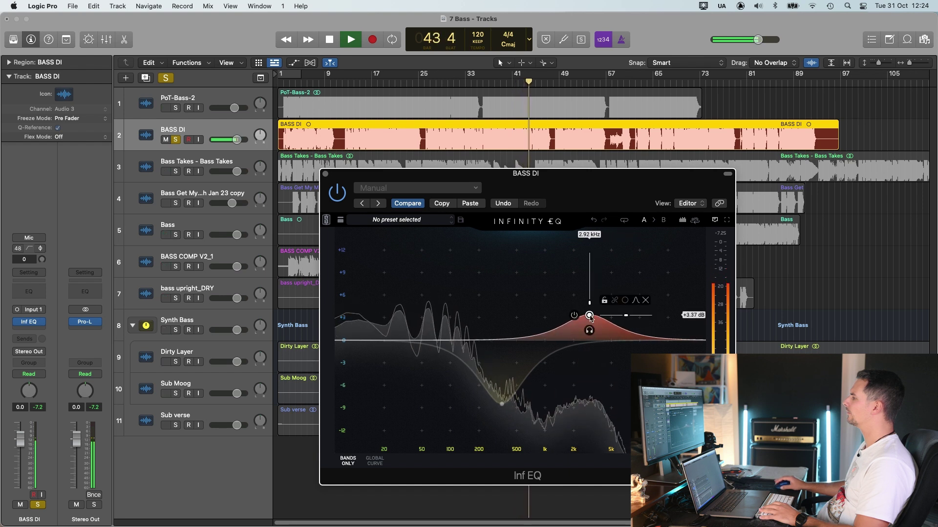
pyautogui.click(412, 319)
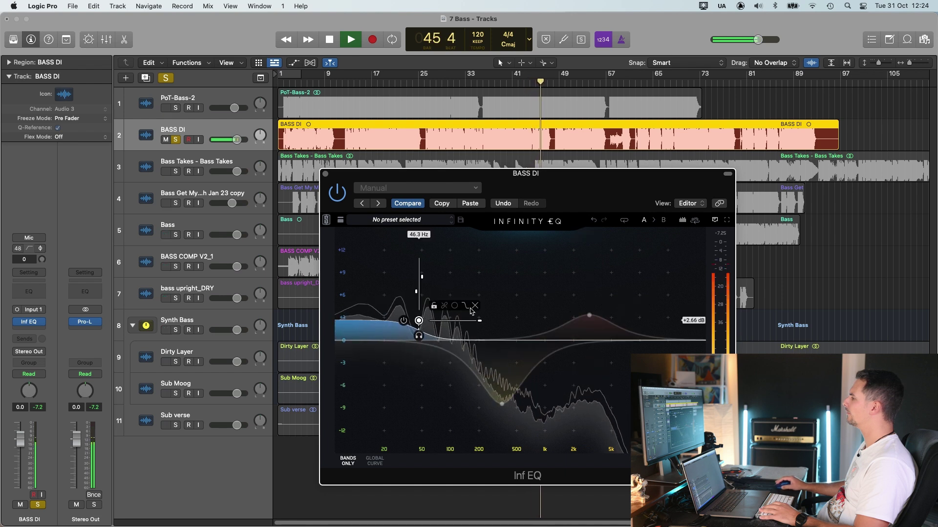
pyautogui.click(587, 316)
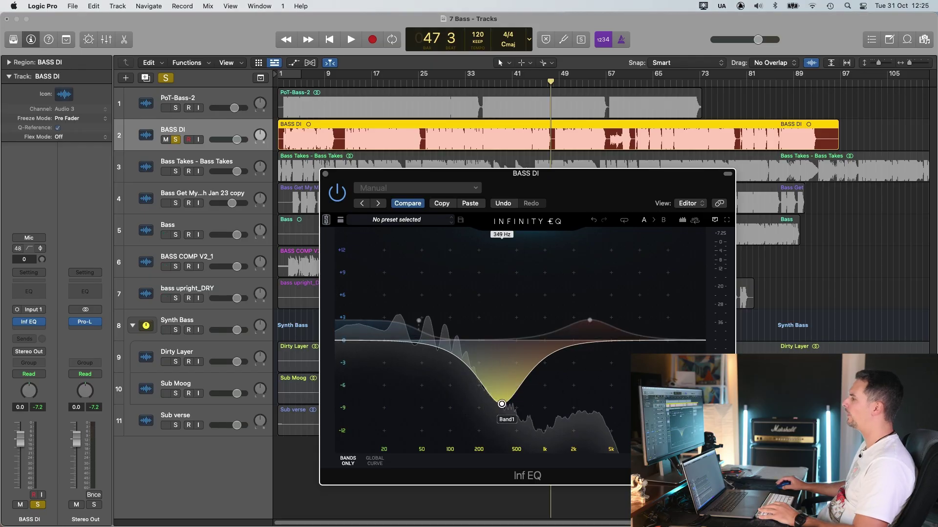
# Deepen the low-mid bell cut to about 10 dB and shift it to 337 Hz
pyautogui.moveTo(502, 404); pyautogui.dragTo(502, 409)
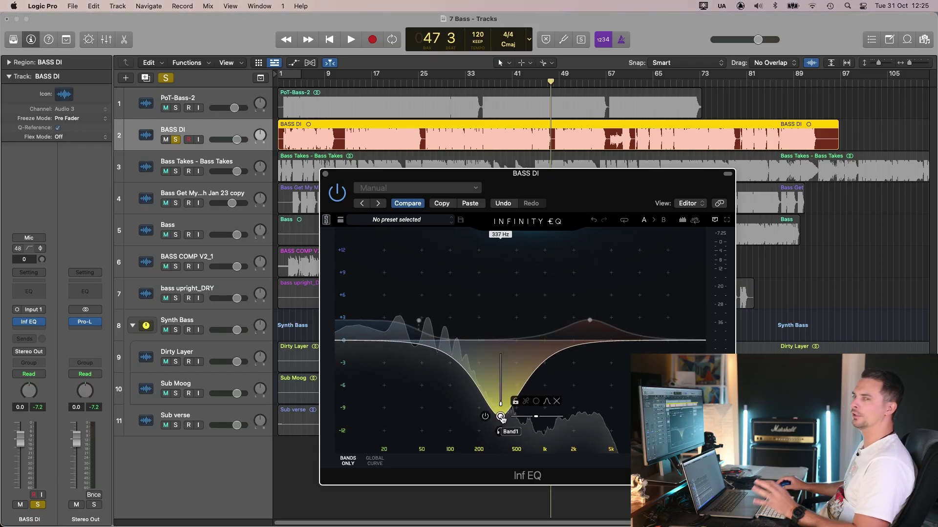
pyautogui.click(590, 321)
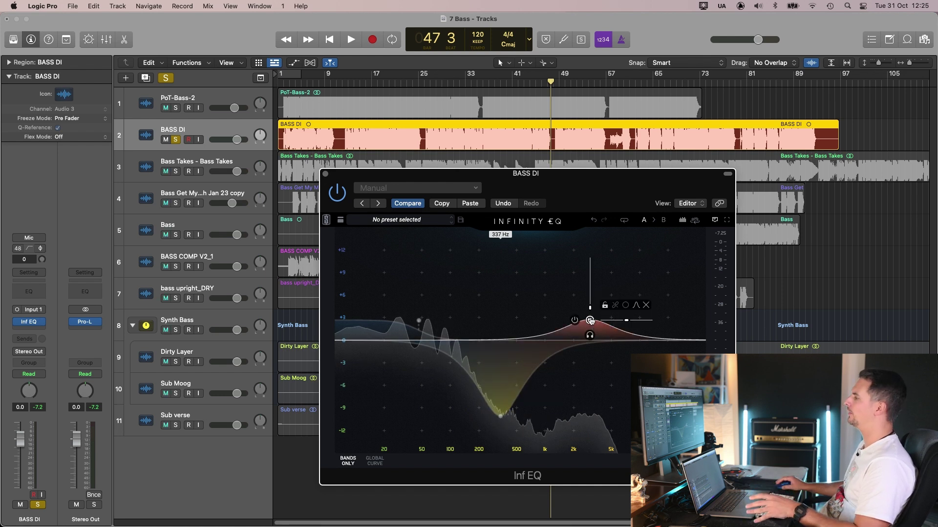
pyautogui.click(590, 320)
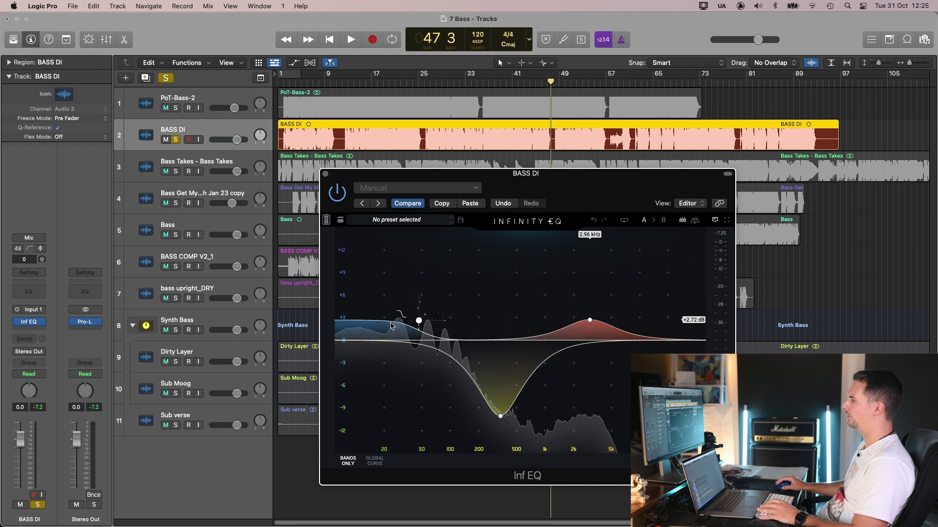
# Play from around bar 30 and lower the low shelf boost to about 0.9 dB at 45.2 Hz
pyautogui.moveTo(422, 324)
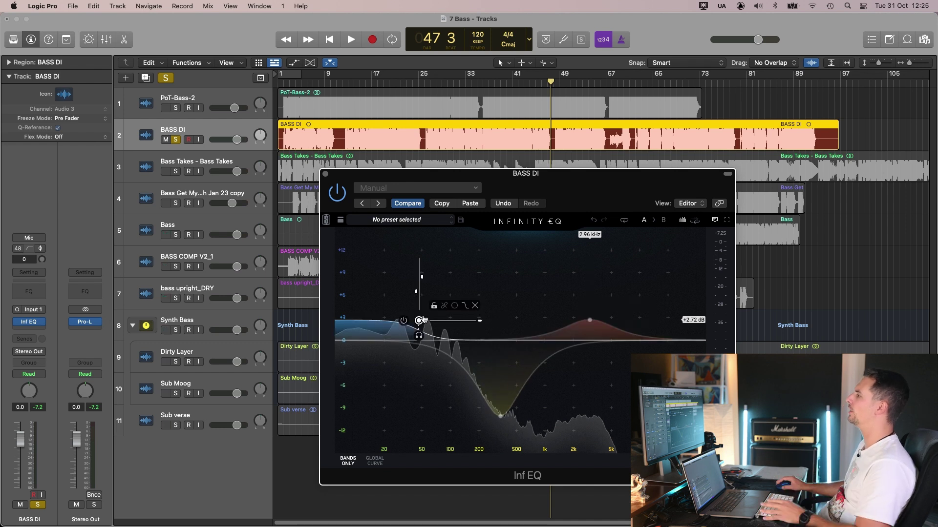
pyautogui.click(451, 74)
pyautogui.press('space')
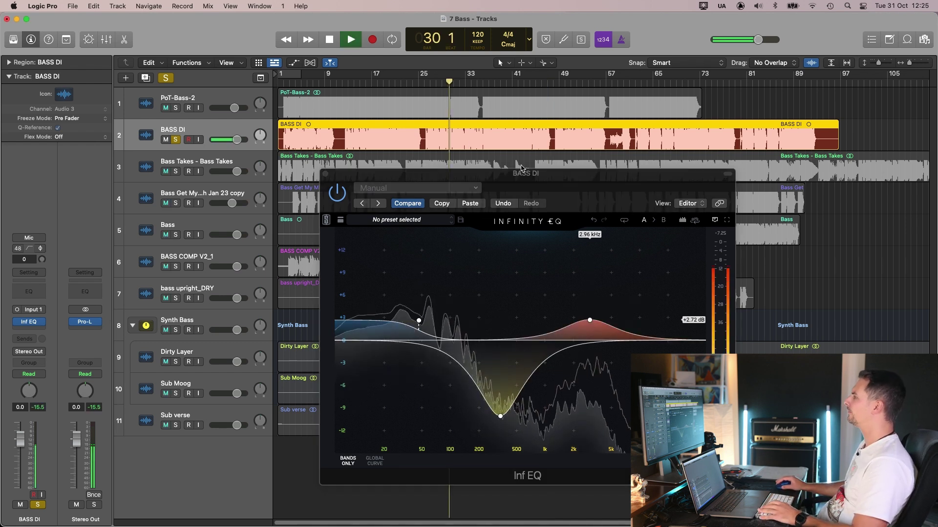
pyautogui.moveTo(561, 184); pyautogui.dragTo(563, 181)
pyautogui.moveTo(421, 316); pyautogui.dragTo(420, 331)
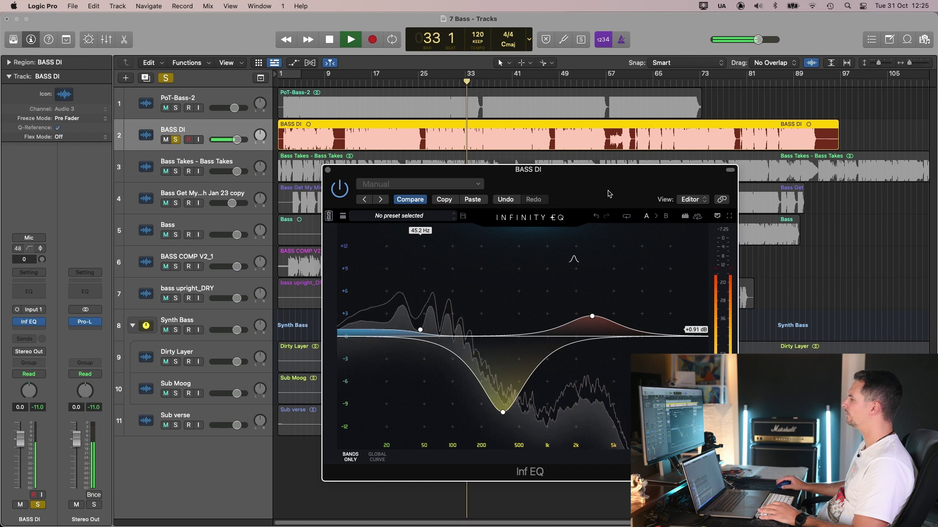
pyautogui.moveTo(605, 179); pyautogui.dragTo(601, 176)
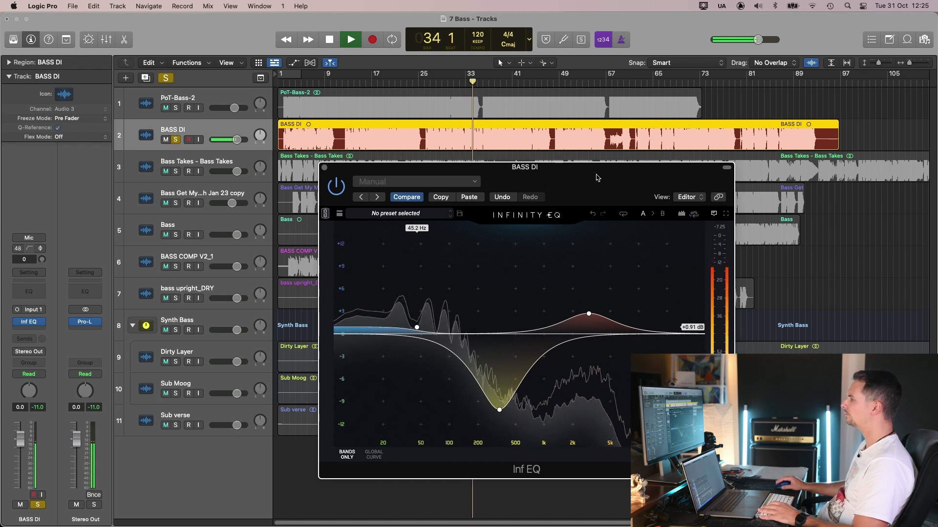
pyautogui.press('space')
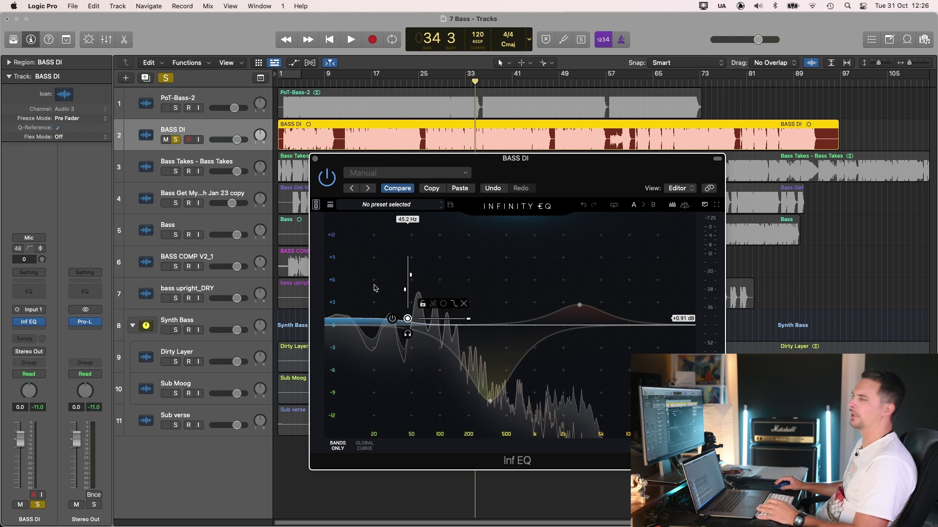
# Play BASS DI again to audition the three-band EQ curve
pyautogui.moveTo(556, 174); pyautogui.dragTo(563, 178)
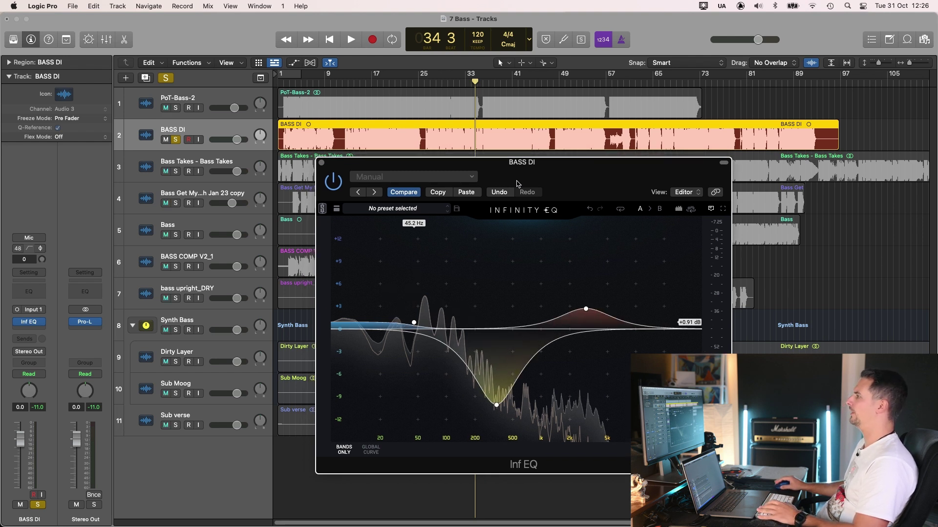
pyautogui.press('space')
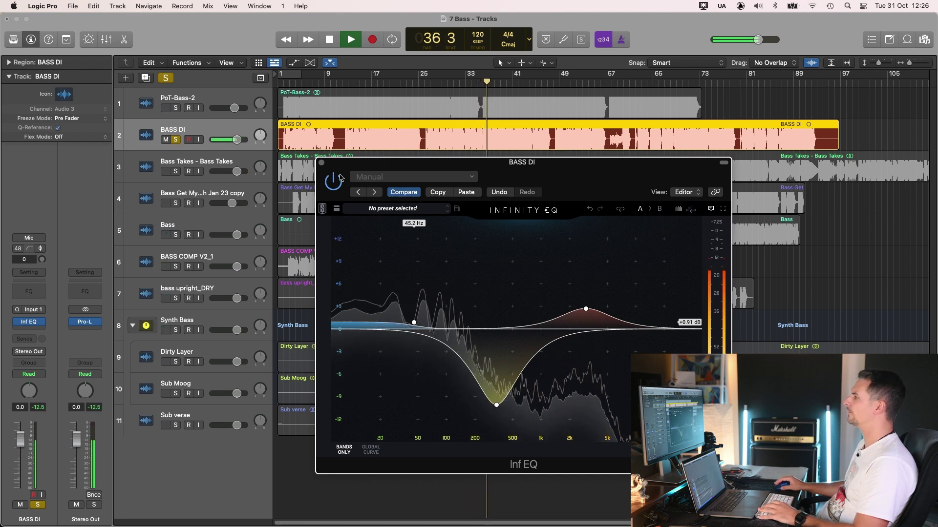
pyautogui.press('space')
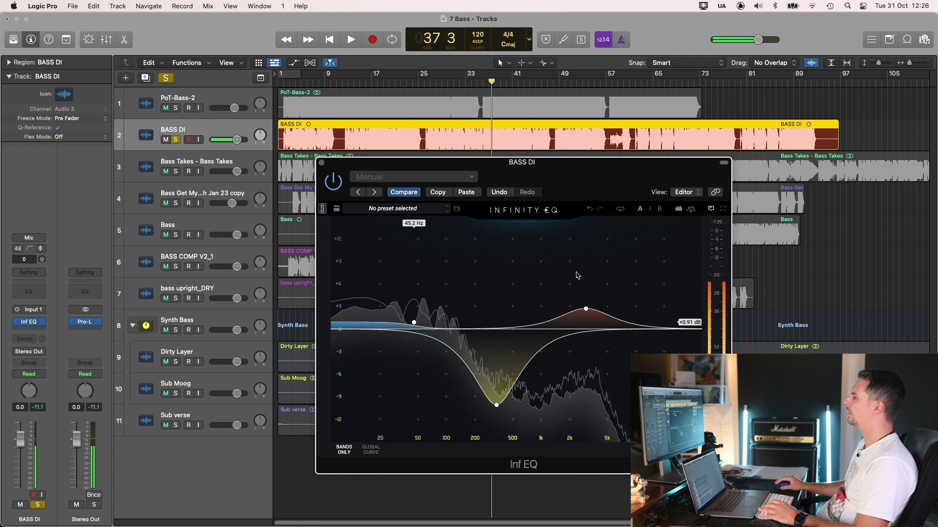
# Delete the upper-mid bell boost and the low shelf from Inf EQ, keeping the low-mid cut
pyautogui.click(585, 309)
pyautogui.click(642, 294)
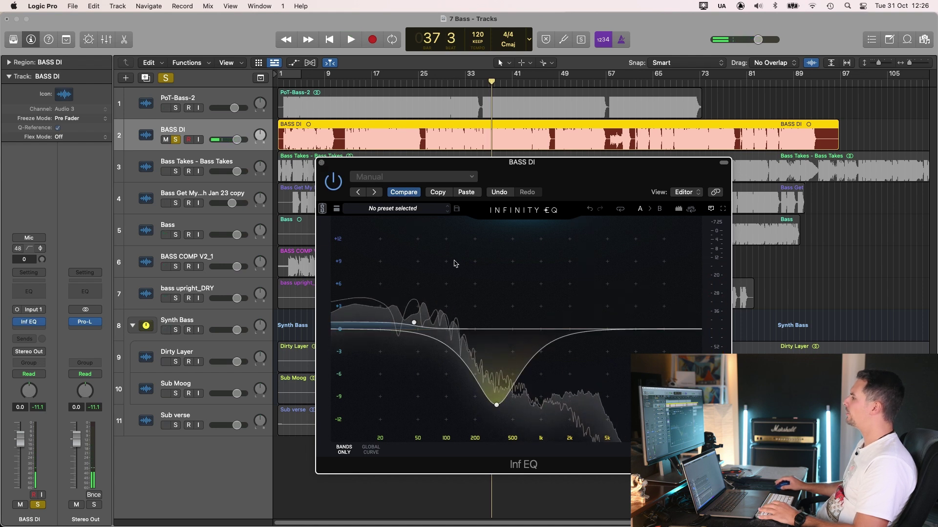
pyautogui.click(414, 322)
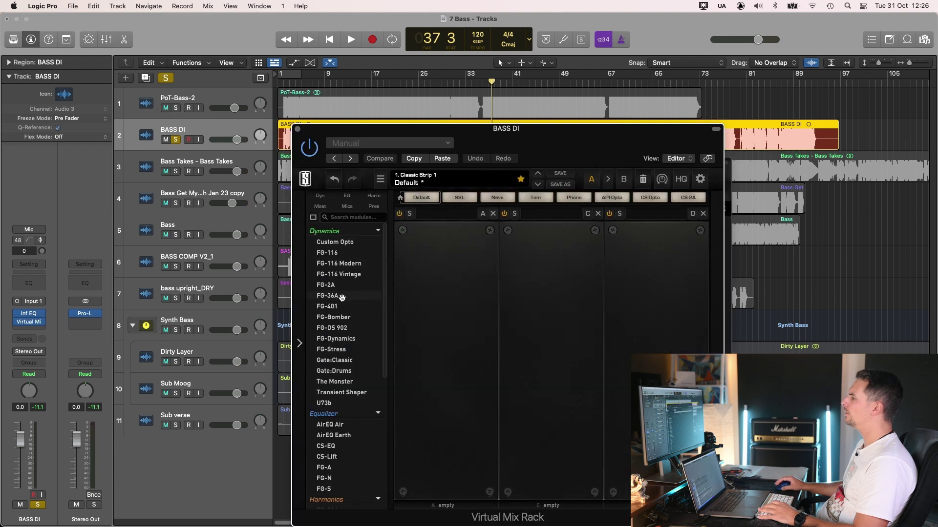
# Load FG-116 Modern into Virtual Mix Rack's first slot, setting circuit 2, input about -20.8 dB and output about -27.1 dB during playback
pyautogui.moveTo(342, 264); pyautogui.dragTo(449, 351)
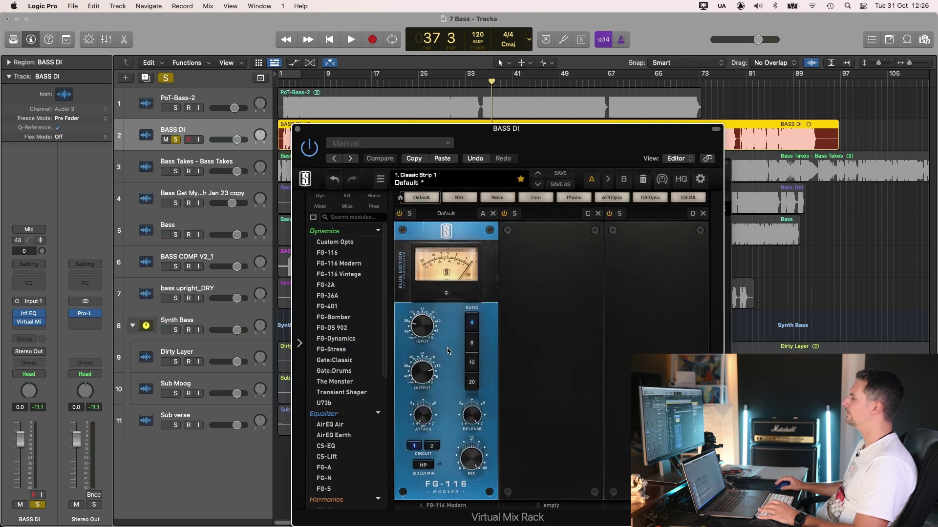
pyautogui.press('space')
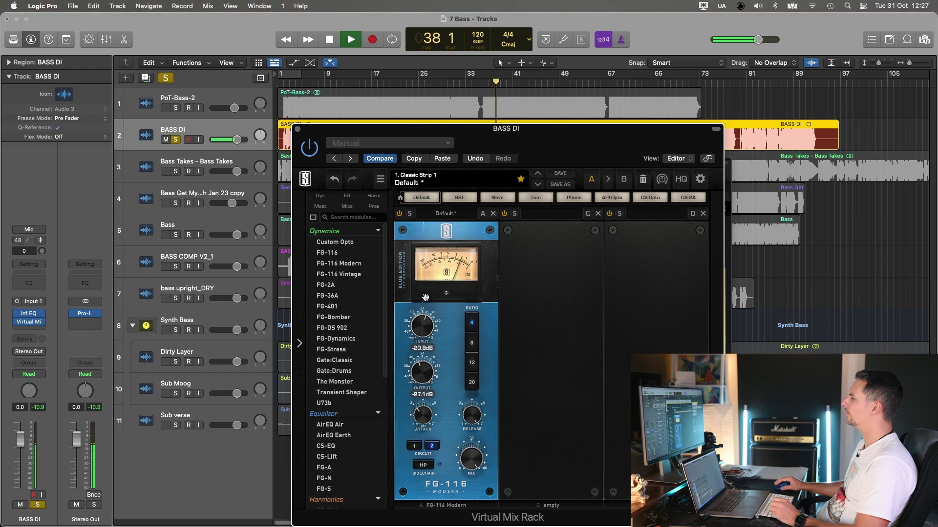
pyautogui.moveTo(578, 150); pyautogui.dragTo(676, 128)
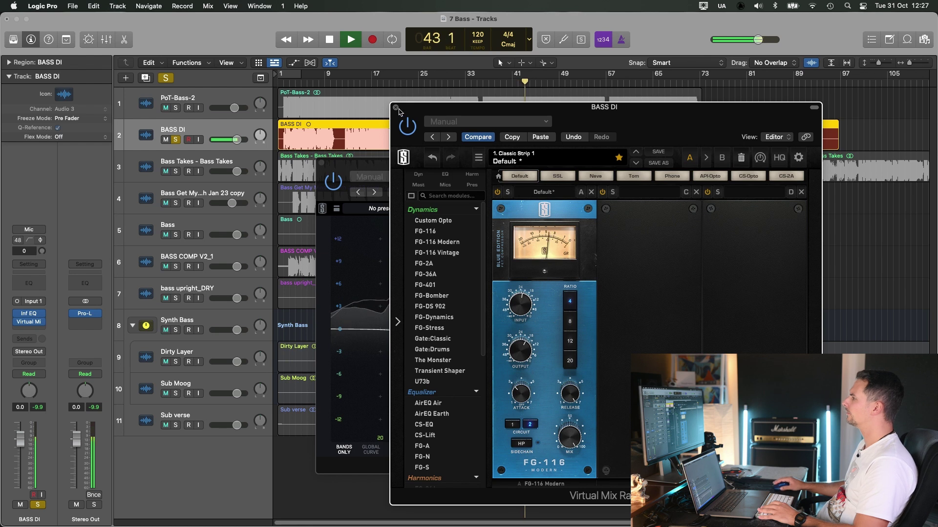
# Add an FG-N module beside FG-116 Modern, audition the result from bar 39, and close Virtual Mix Rack
pyautogui.moveTo(447, 456); pyautogui.dragTo(681, 277)
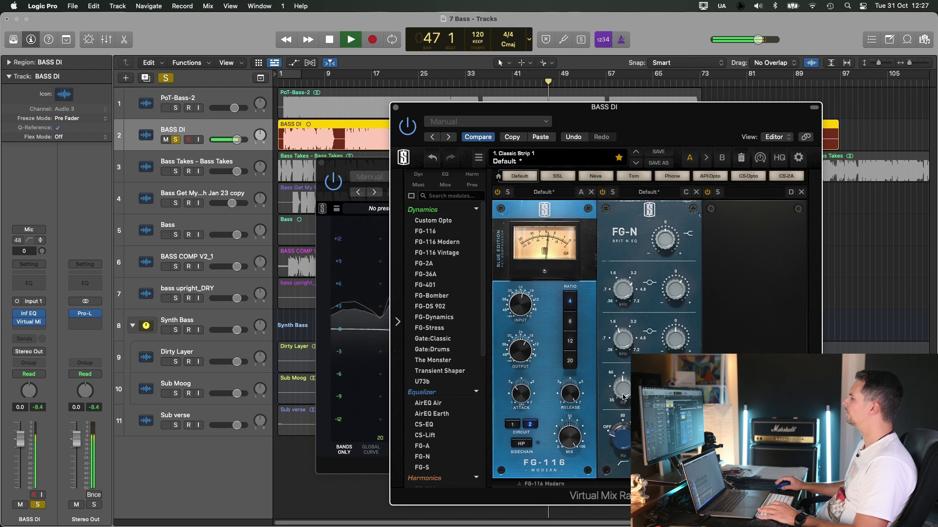
pyautogui.click(501, 86)
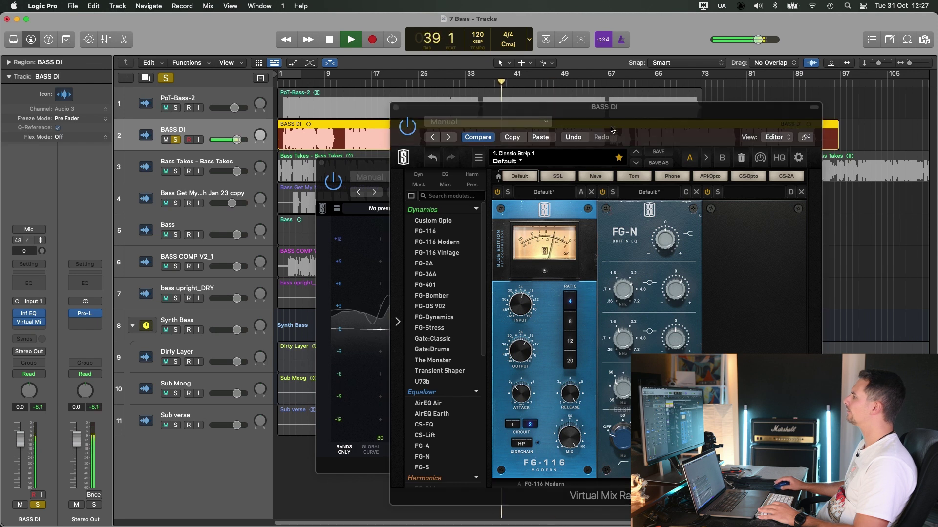
pyautogui.click(396, 108)
pyautogui.moveTo(358, 163); pyautogui.dragTo(351, 165)
pyautogui.press('space')
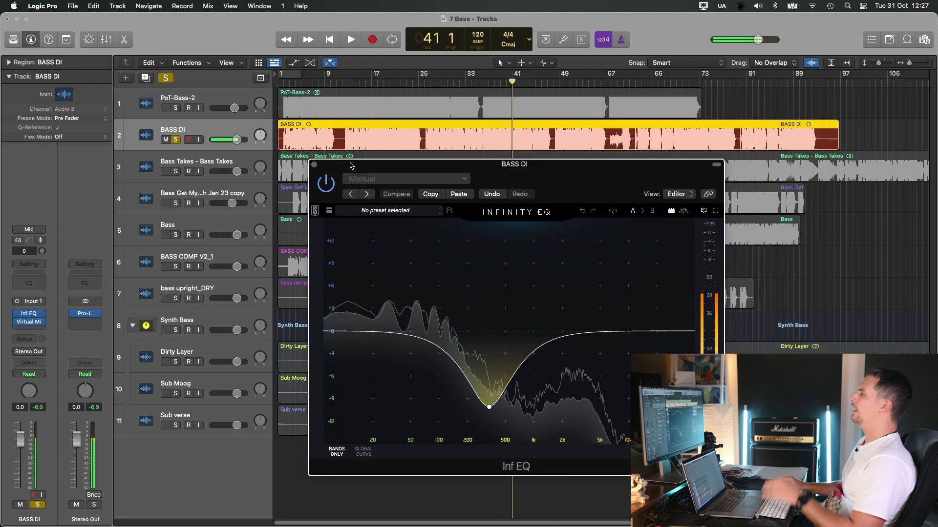
# Add a narrow bell in Inf EQ, adjust it during playback to about -1.6 dB near 3.71 kHz, and close the EQ
pyautogui.click(581, 296)
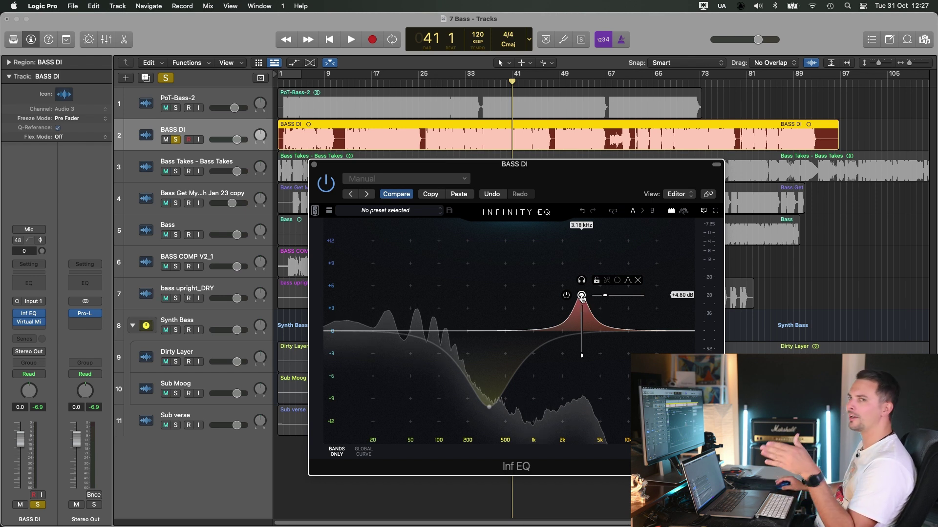
pyautogui.press('space')
pyautogui.moveTo(582, 296); pyautogui.dragTo(587, 342)
pyautogui.scroll(5, 586, 294)
pyautogui.scroll(-4, 589, 285)
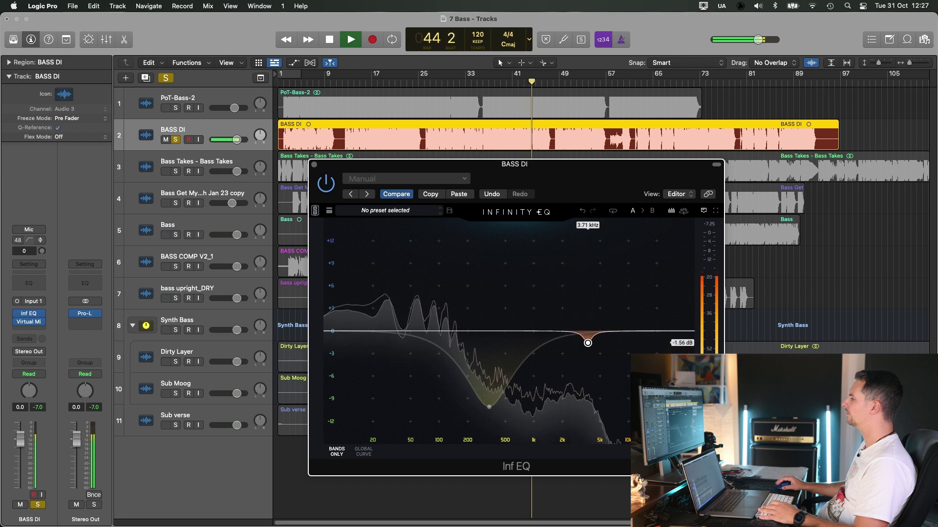
pyautogui.click(314, 165)
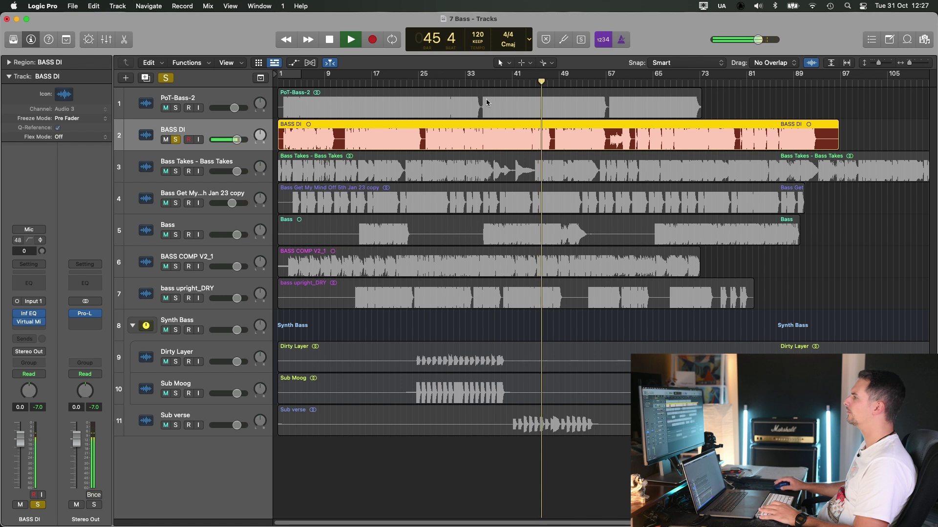
# Audition BASS DI from bar 38 while reviewing the FG-116 Modern and FG-N settings, and close Virtual Mix Rack
pyautogui.click(495, 81)
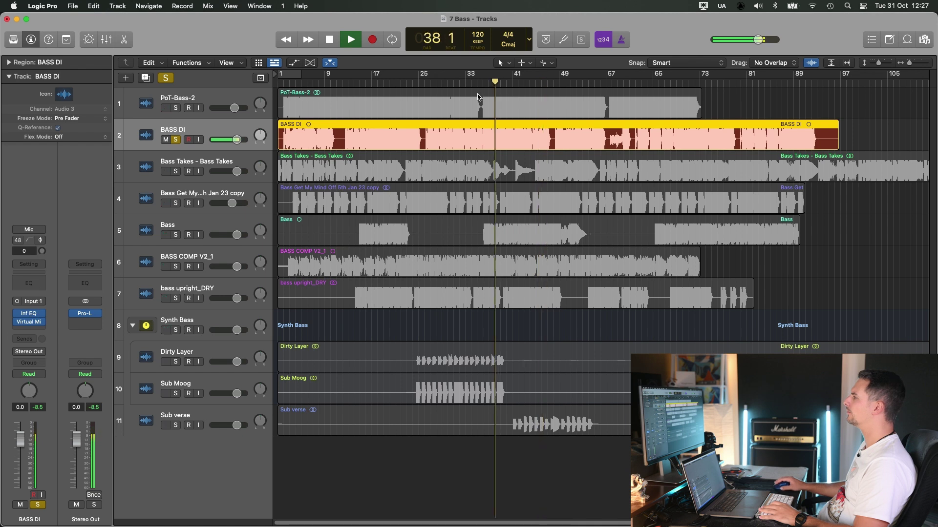
pyautogui.click(22, 322)
pyautogui.press('space')
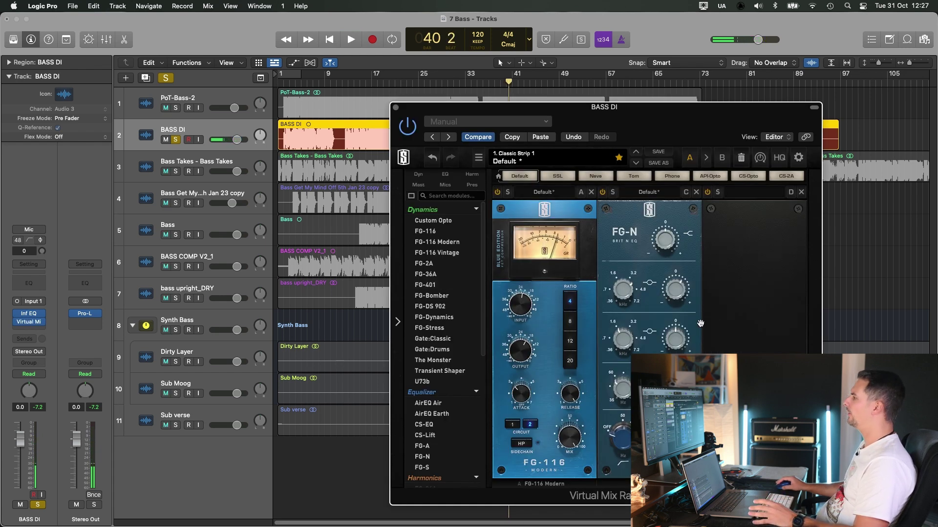
pyautogui.moveTo(659, 118); pyautogui.dragTo(647, 112)
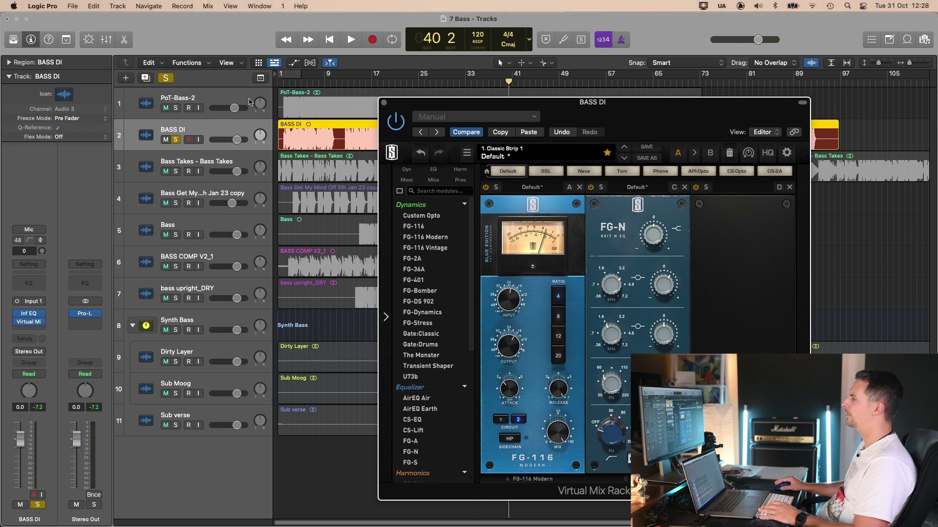
pyautogui.press('space')
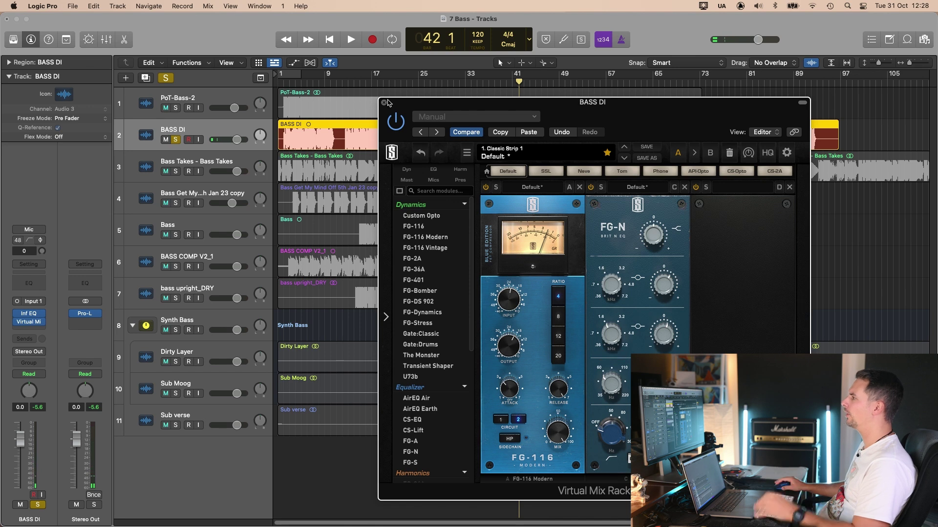
pyautogui.click(385, 103)
# Select the Bass Takes - Bass Takes track and play it from around bar 57
pyautogui.click(182, 168)
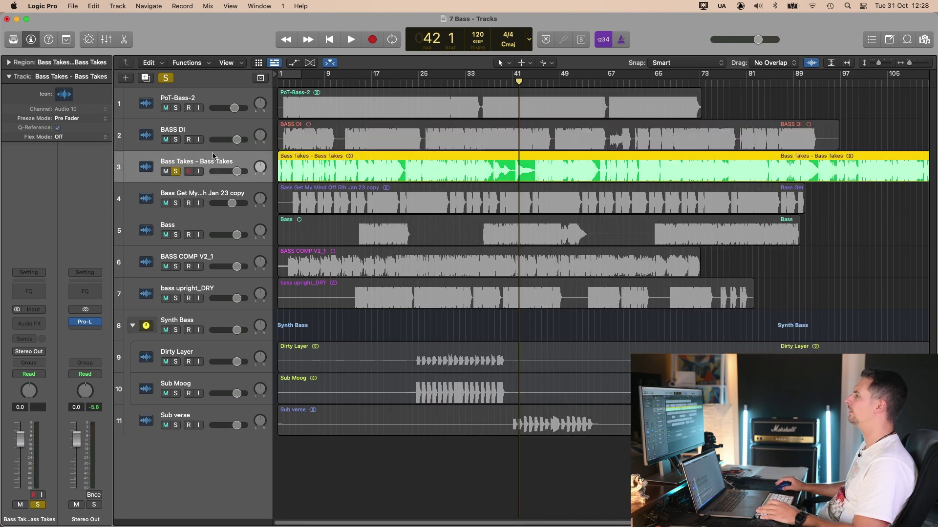
pyautogui.click(606, 83)
pyautogui.press('space')
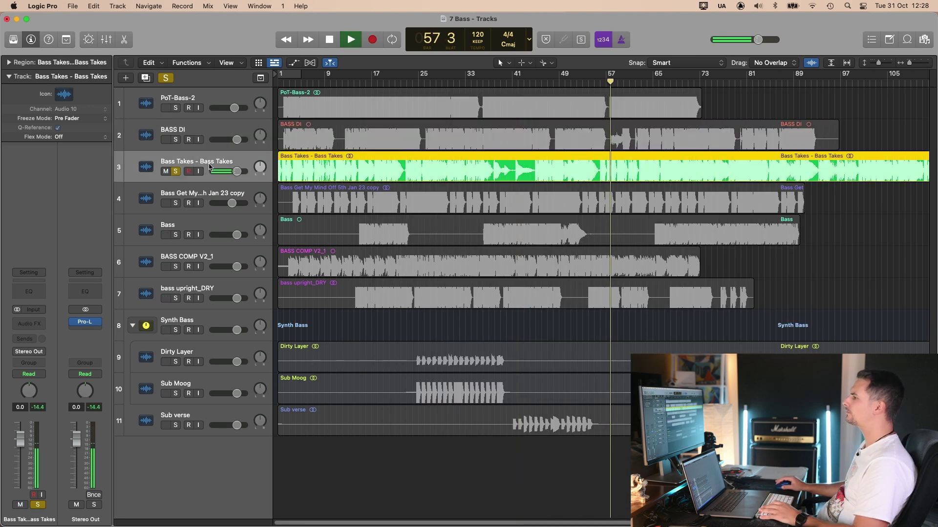
# Insert Inf EQ in the first audio effect slot of Bass Takes - Bass Takes
pyautogui.click(29, 324)
pyautogui.moveTo(58, 351)
pyautogui.click(100, 358)
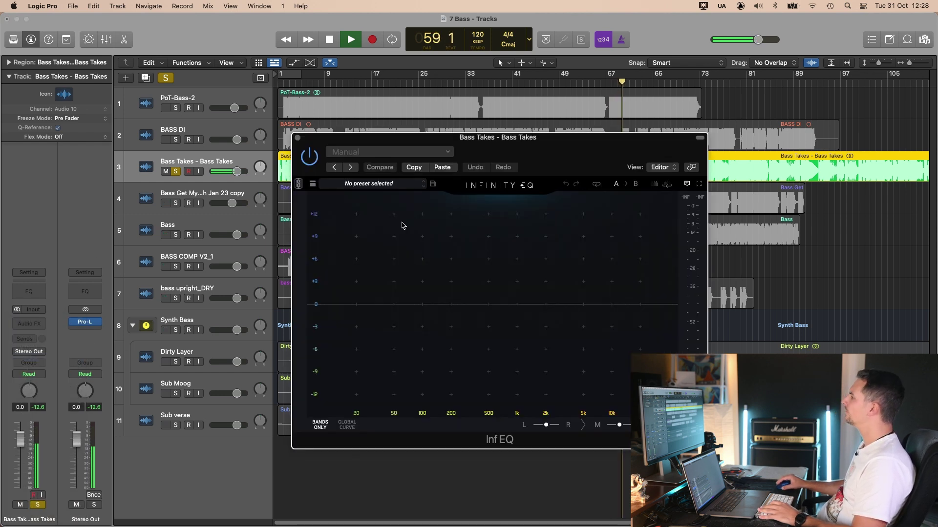
# Reposition the Inf EQ window and replay the Bass Takes track from around bar 56
pyautogui.moveTo(576, 168); pyautogui.dragTo(442, 199)
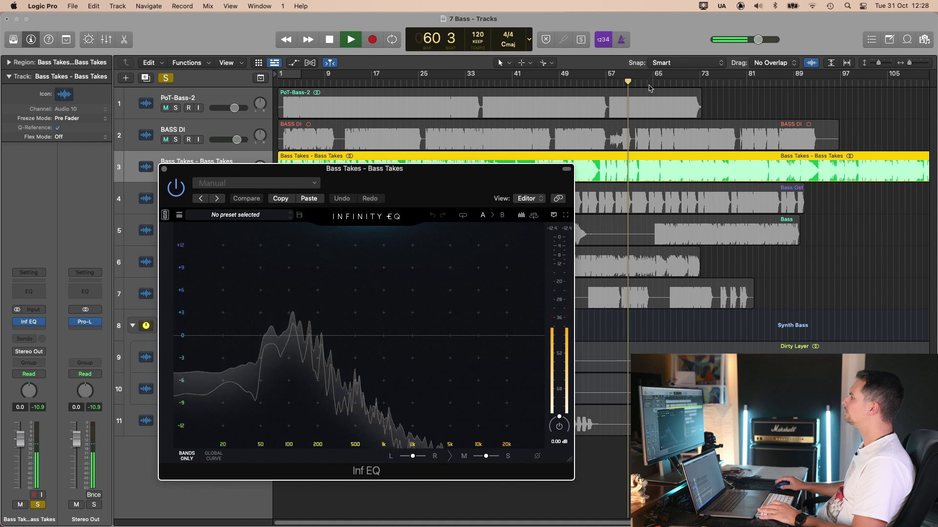
pyautogui.press('space')
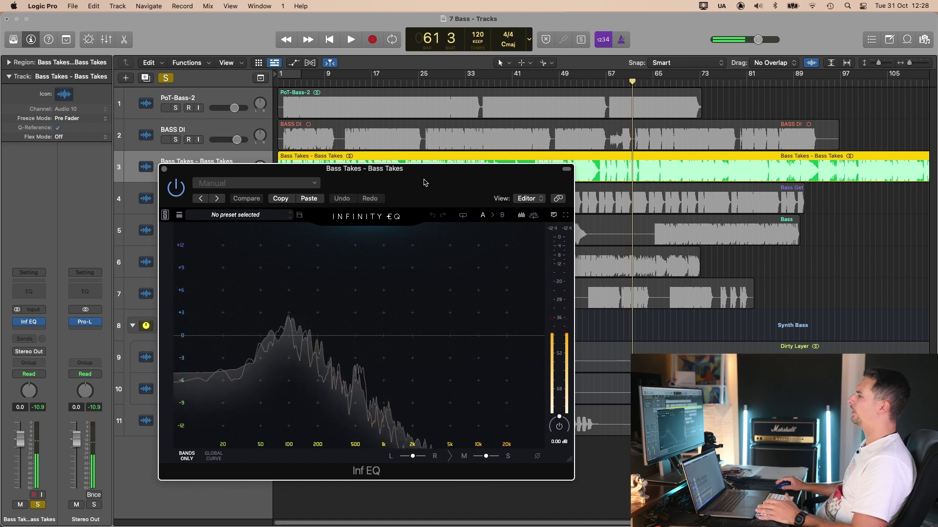
pyautogui.moveTo(424, 182); pyautogui.dragTo(437, 179)
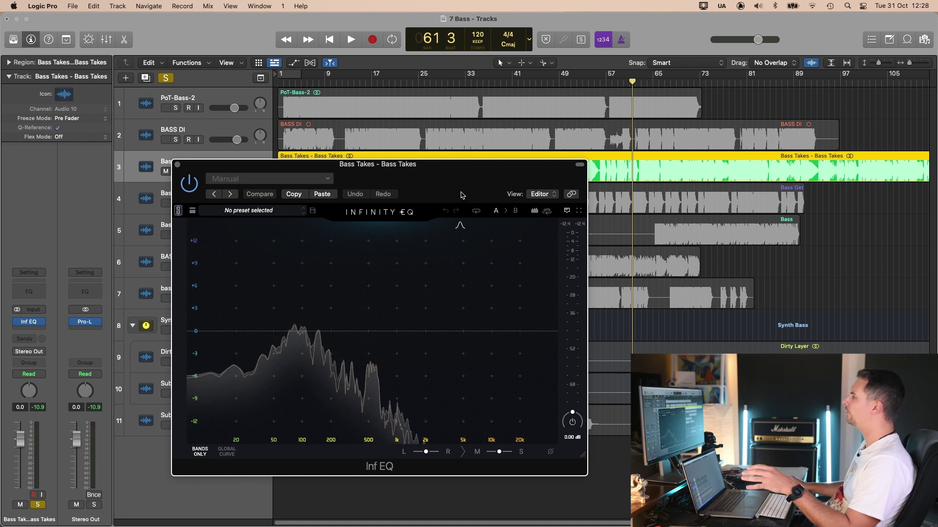
pyautogui.moveTo(462, 195); pyautogui.dragTo(461, 199)
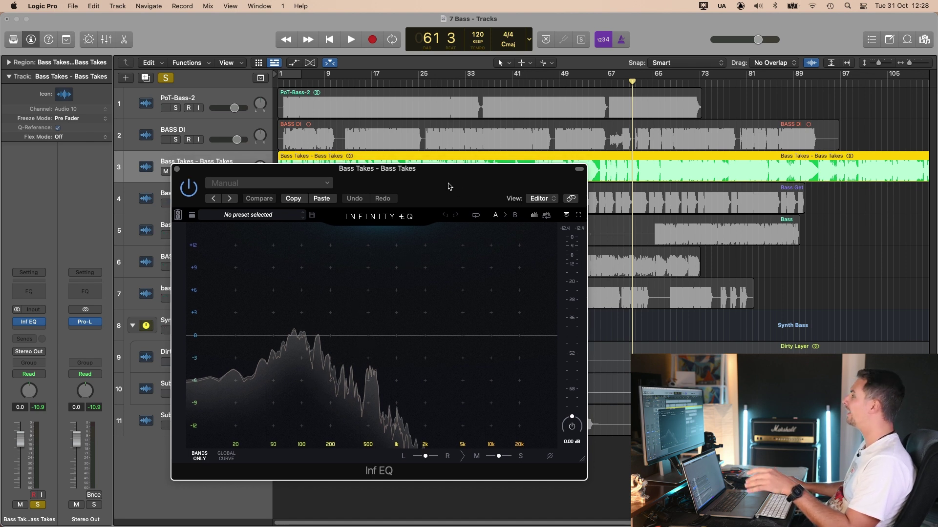
pyautogui.click(604, 86)
pyautogui.press('space')
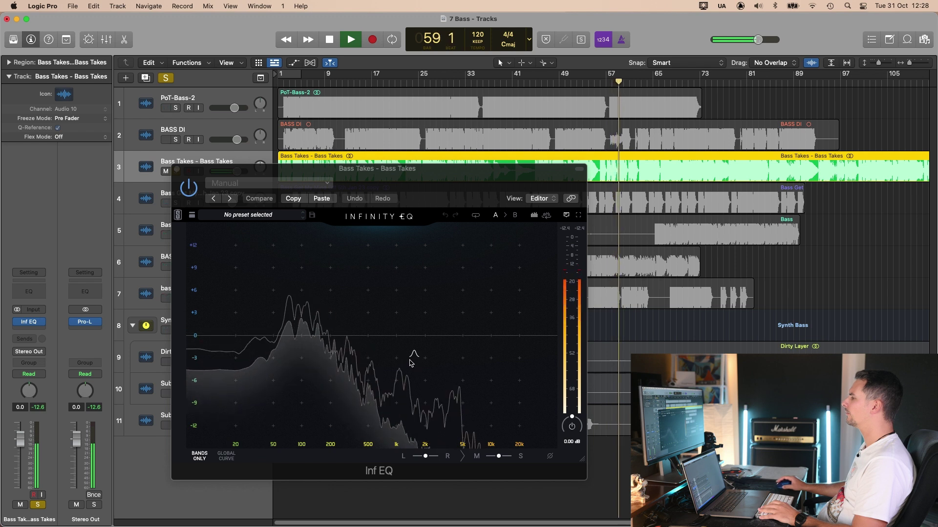
# During playback, add an Inf EQ bell cut of about 7.8 dB near 384 Hz and a bell boost of about 5.6 dB near 4.28 kHz
pyautogui.click(383, 325)
pyautogui.moveTo(383, 318); pyautogui.dragTo(357, 392)
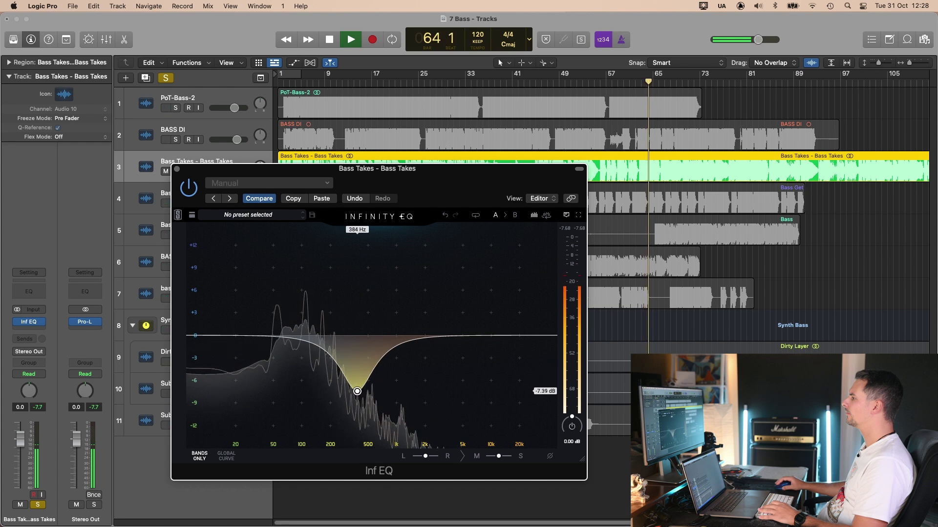
pyautogui.moveTo(429, 314); pyautogui.dragTo(457, 294)
pyautogui.moveTo(359, 391)
pyautogui.moveTo(359, 391); pyautogui.dragTo(359, 394)
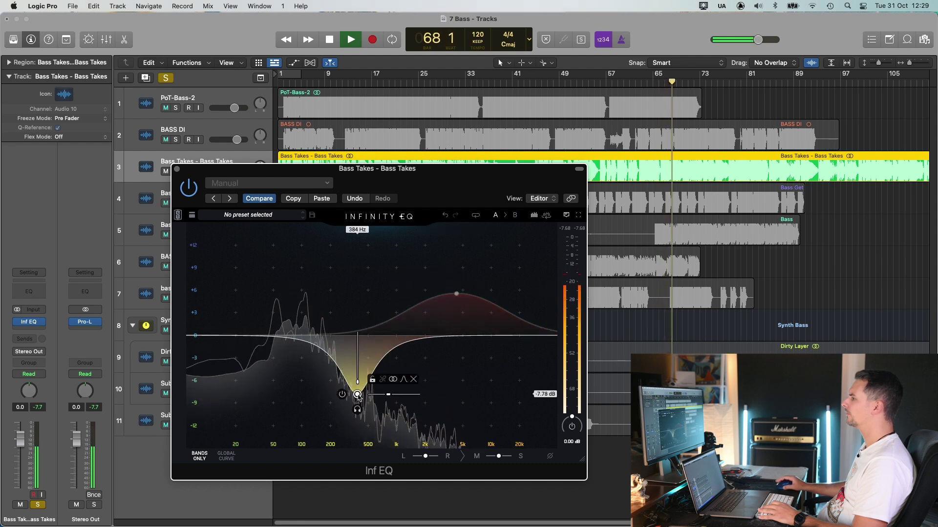
# Add a low-shelf boost of about 3.8 dB near 50 Hz in Inf EQ and stop playback
pyautogui.moveTo(284, 298)
pyautogui.mouseDown()
pyautogui.moveTo(283, 280)
pyautogui.moveTo(309, 313)
pyautogui.moveTo(261, 320)
pyautogui.moveTo(273, 307)
pyautogui.mouseUp()
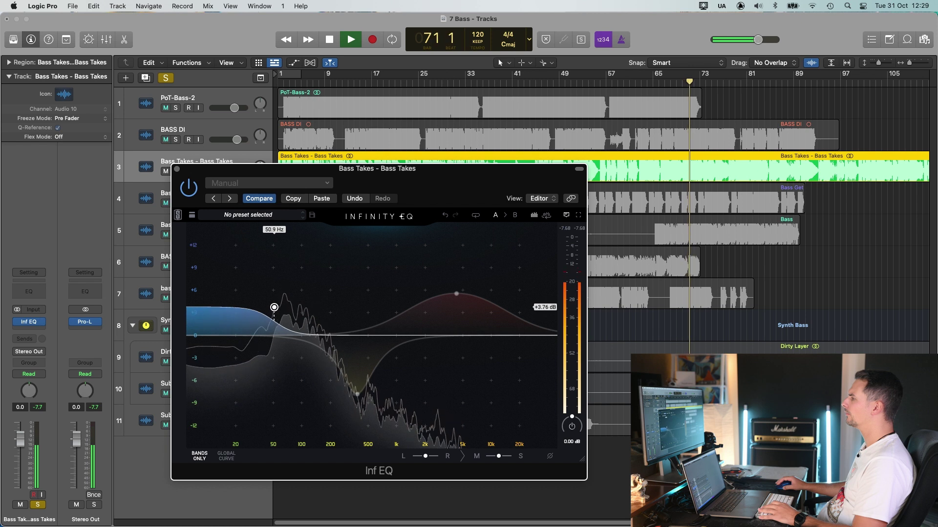
pyautogui.click(190, 187)
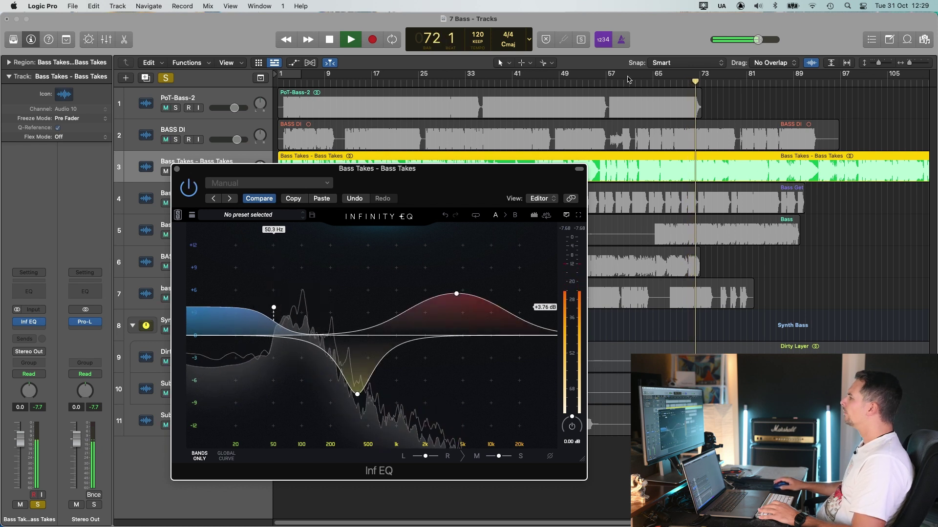
pyautogui.press('space')
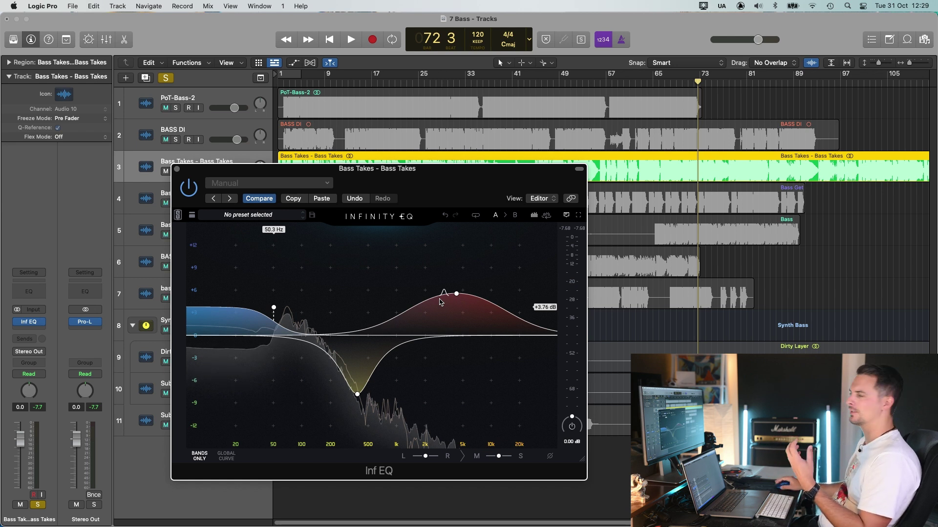
# Move the Inf EQ window clear of the track headers and replay Bass Takes from around bar 61
pyautogui.moveTo(445, 193); pyautogui.dragTo(468, 216)
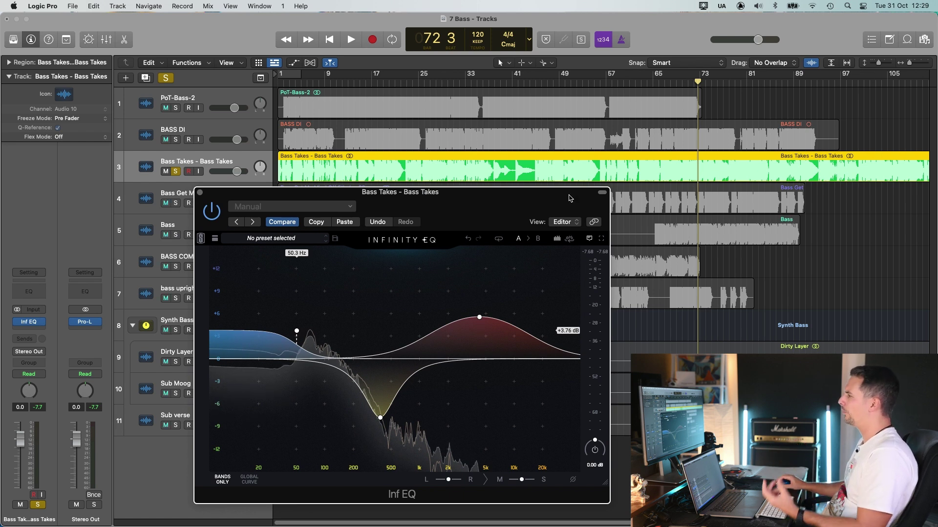
pyautogui.moveTo(507, 208); pyautogui.dragTo(513, 207)
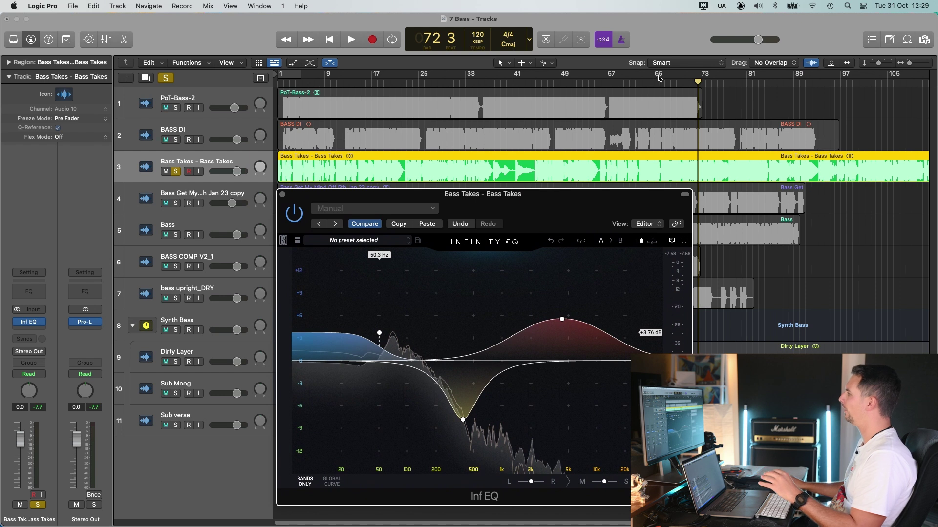
pyautogui.click(637, 85)
pyautogui.press('space')
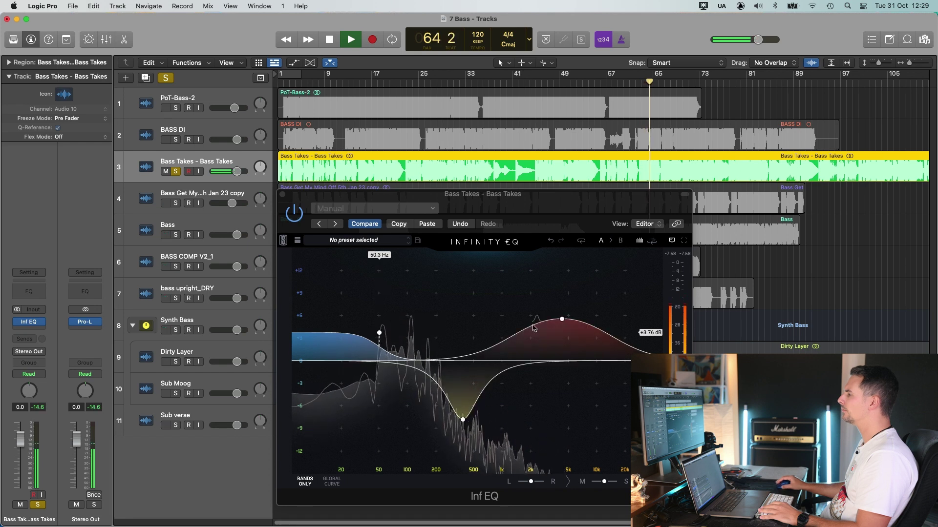
# Stop playback and remove the 4.28 kHz boost and the 50 Hz low shelf from Inf EQ
pyautogui.press('space')
pyautogui.click(561, 319)
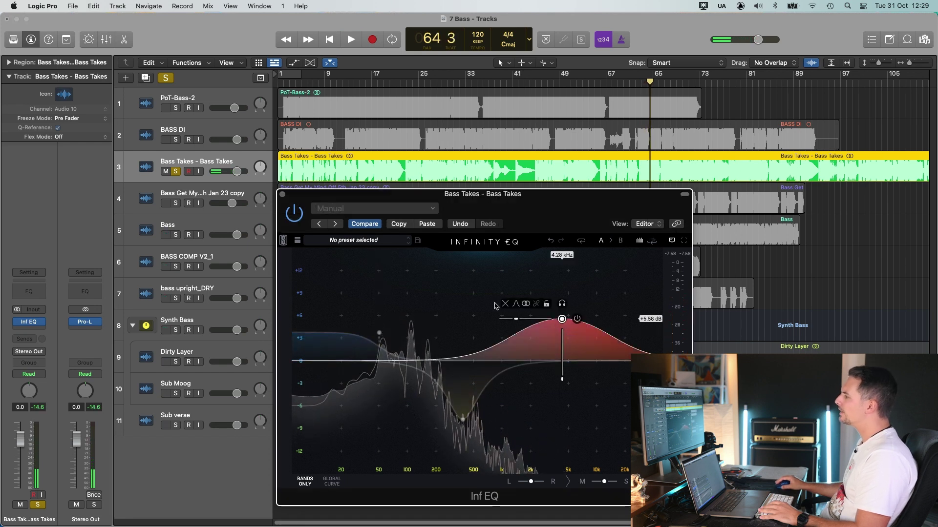
pyautogui.click(505, 304)
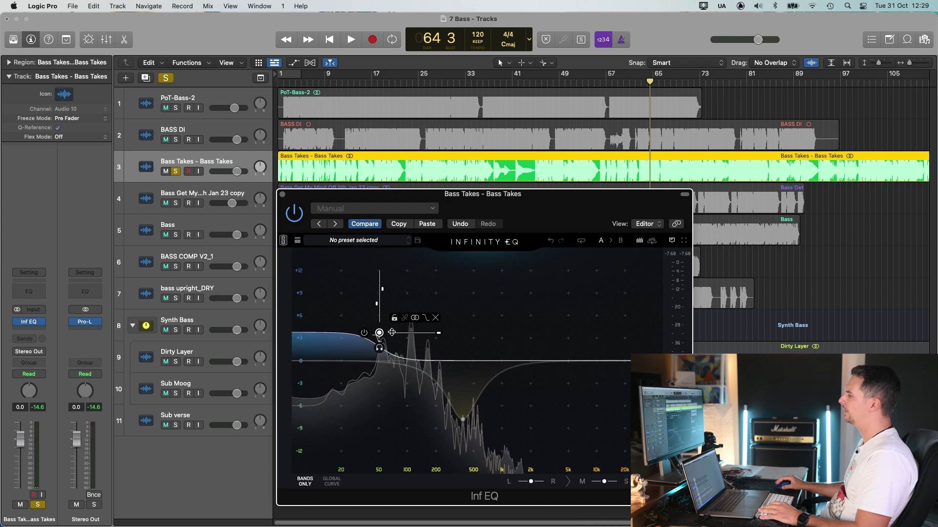
pyautogui.click(421, 322)
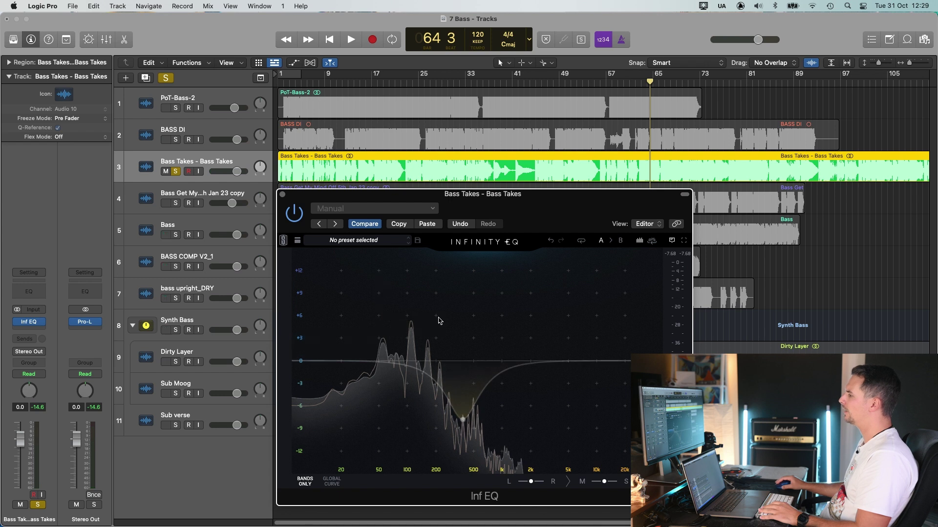
# Insert Virtual Mix Rack after Inf EQ on Bass Takes and replace its Virtual Channel module with FG-2A
pyautogui.click(29, 323)
pyautogui.moveTo(55, 369)
pyautogui.click(98, 364)
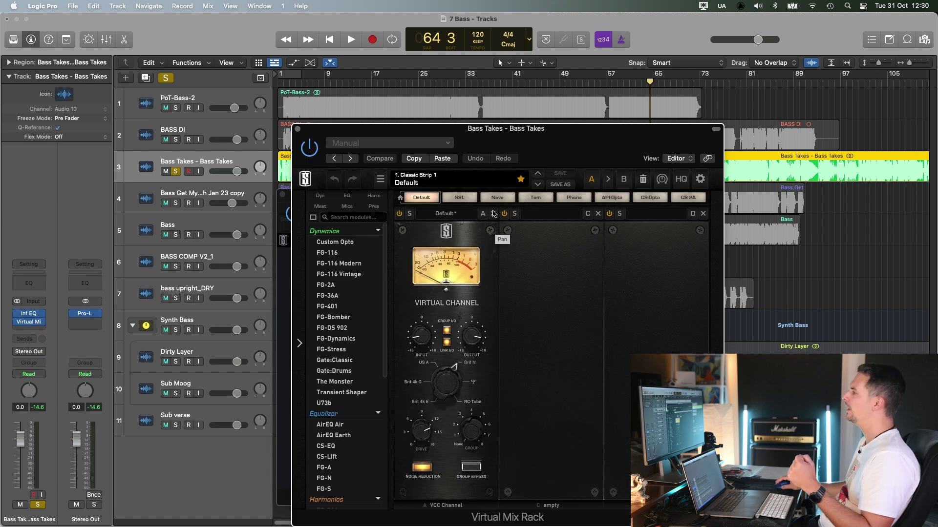
pyautogui.click(489, 231)
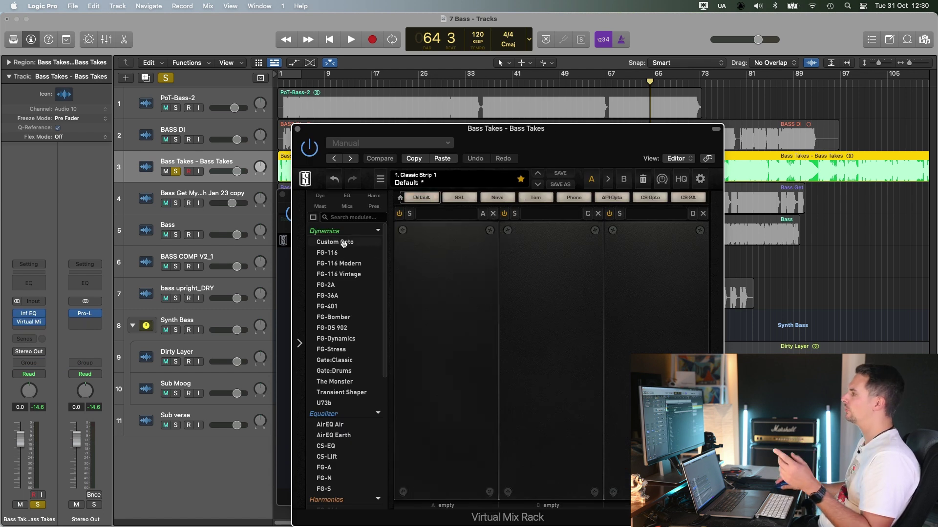
pyautogui.click(348, 287)
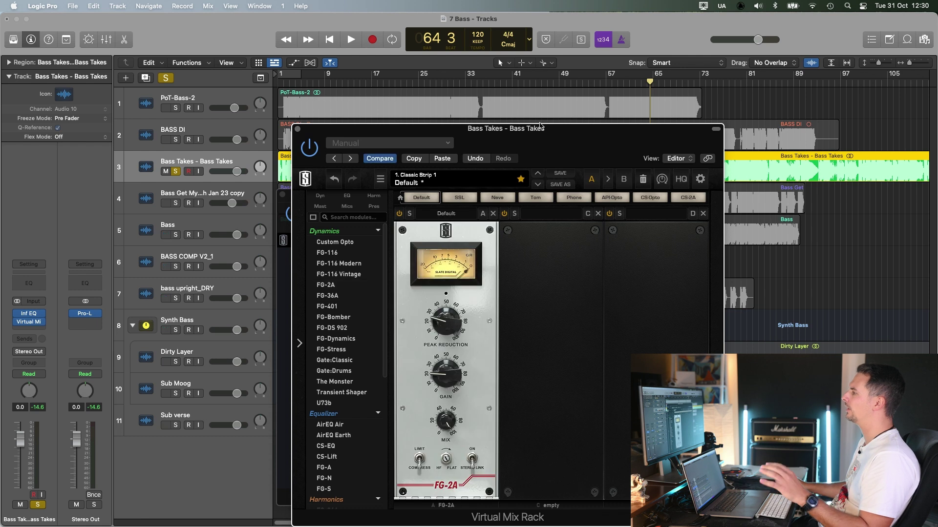
# Reposition the Virtual Mix Rack window and set the FG-2A Peak Reduction to about 26.6 during playback
pyautogui.moveTo(561, 142); pyautogui.dragTo(439, 113)
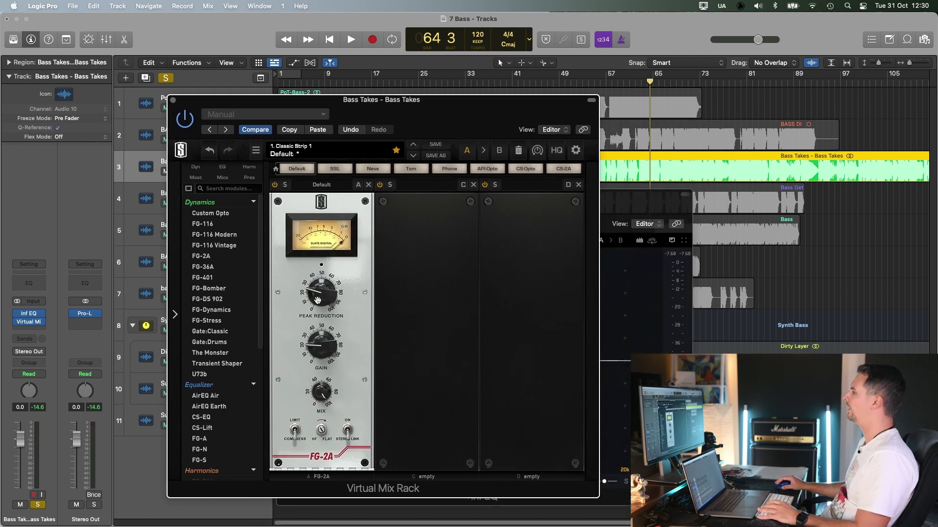
pyautogui.press('space')
pyautogui.moveTo(317, 299); pyautogui.dragTo(318, 298)
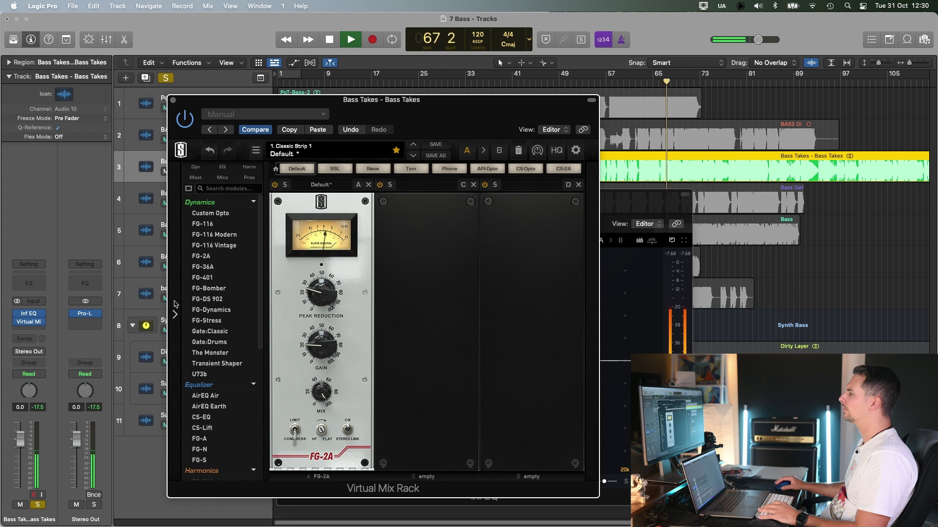
# Stop playback and add the FG-N equalizer module to the rack slot beside FG-2A
pyautogui.press('space')
pyautogui.moveTo(199, 449); pyautogui.dragTo(478, 299)
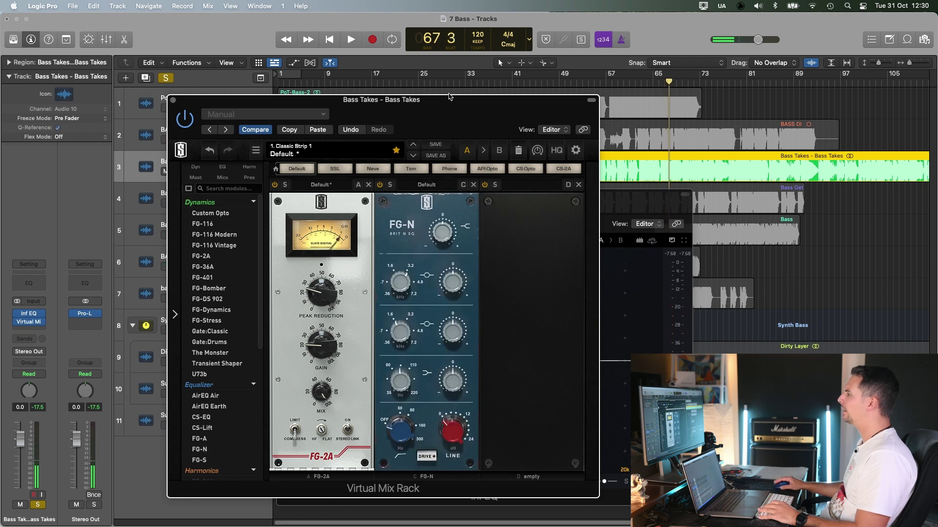
pyautogui.moveTo(317, 298)
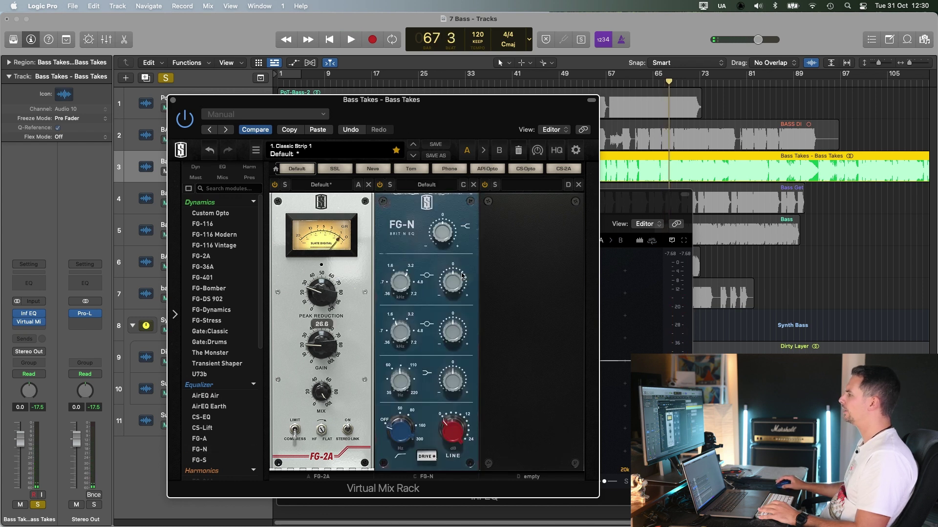
# During playback, adjust the FG-N band gains, with the low band at about +1.6 dB and the lower mid band at about +6.5 dB
pyautogui.press('space')
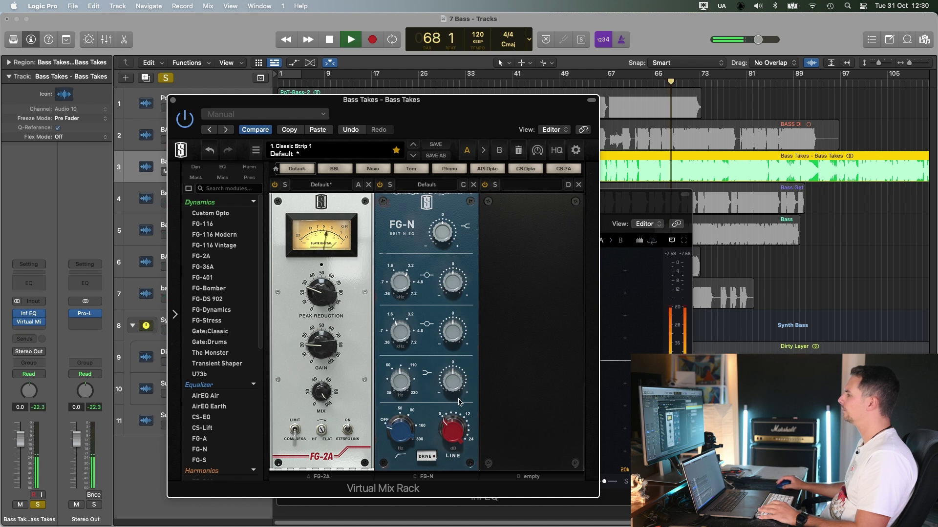
pyautogui.click(424, 374)
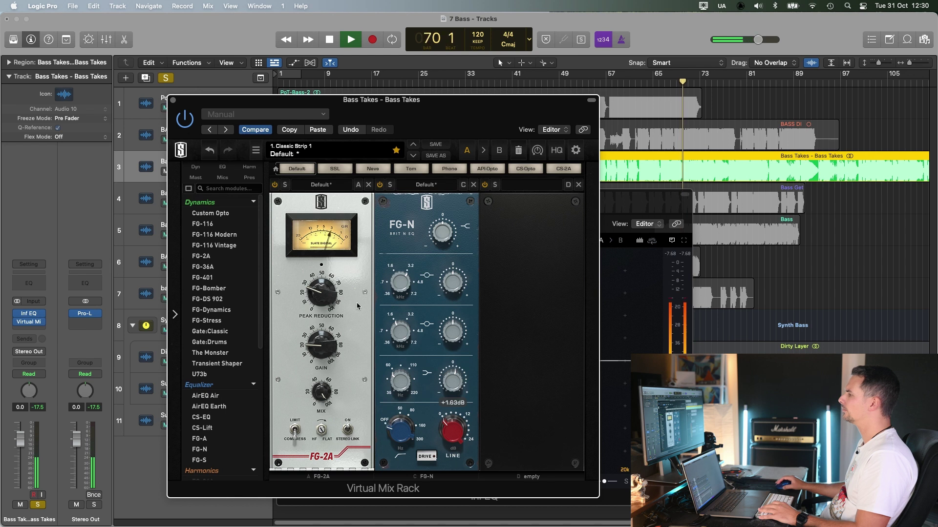
pyautogui.moveTo(457, 275)
pyautogui.moveTo(458, 274); pyautogui.dragTo(457, 273)
pyautogui.moveTo(458, 331); pyautogui.dragTo(458, 283)
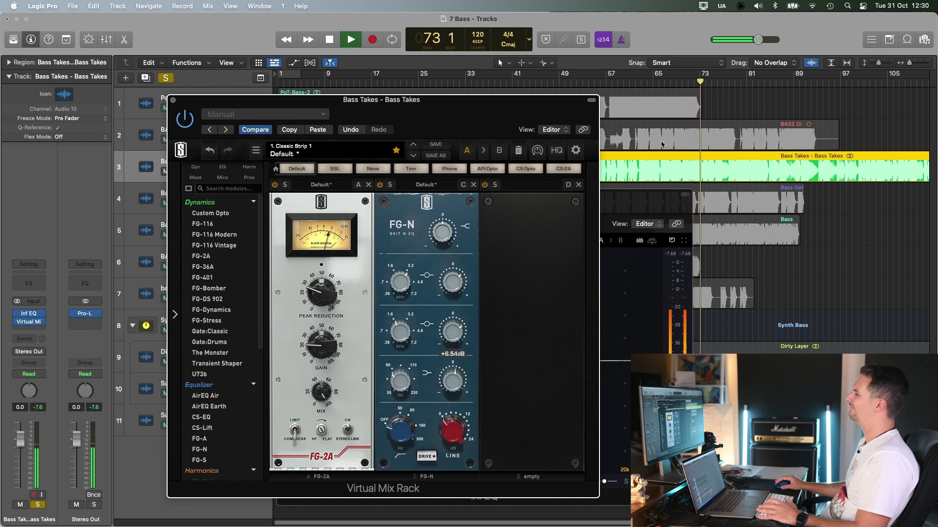
pyautogui.press('space')
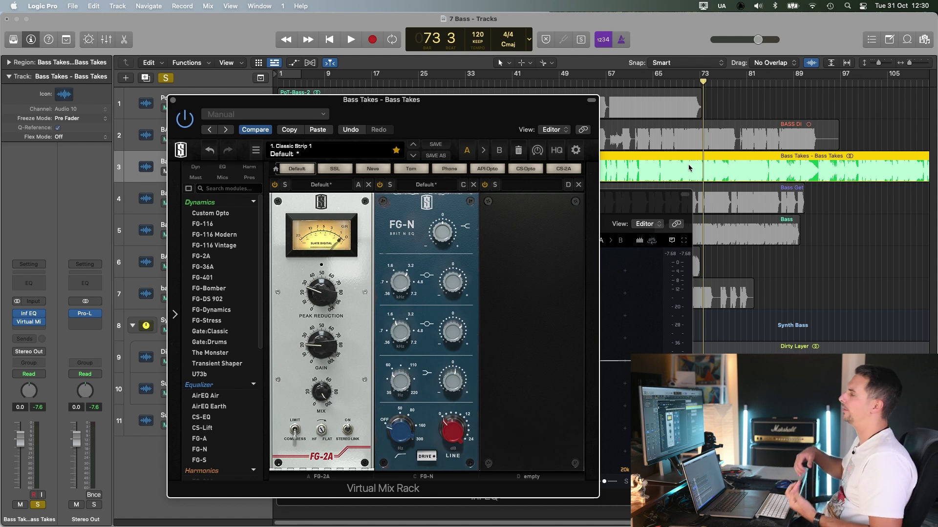
# Audition the processed Bass Takes track from around bar 72 and stop playback
pyautogui.click(667, 82)
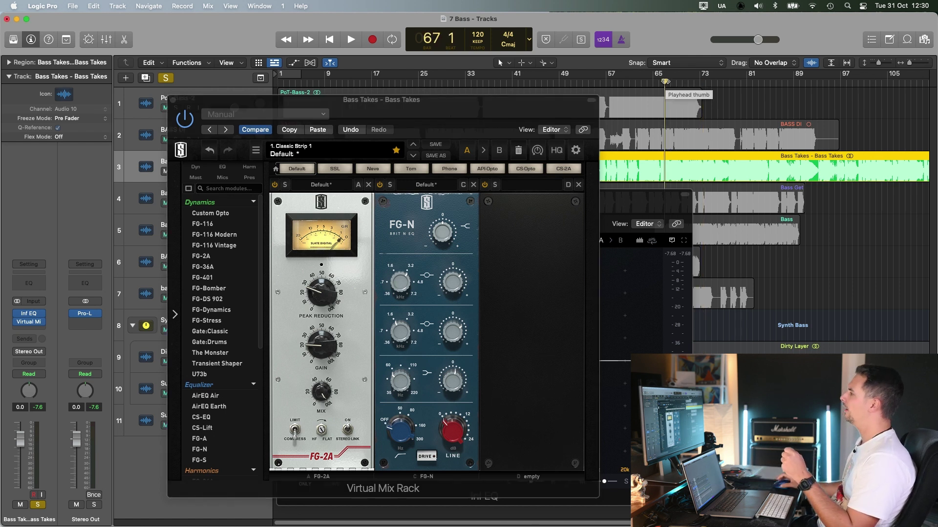
pyautogui.moveTo(665, 81); pyautogui.dragTo(694, 82)
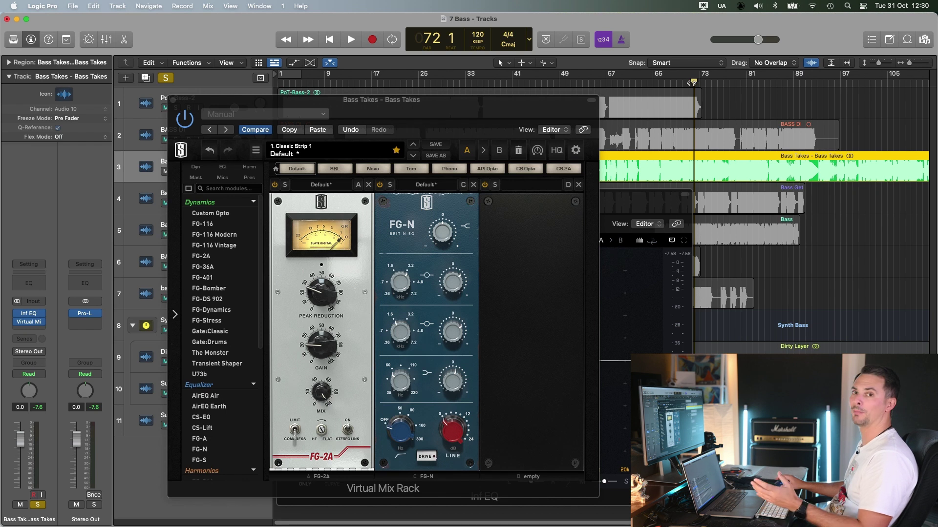
pyautogui.press('space')
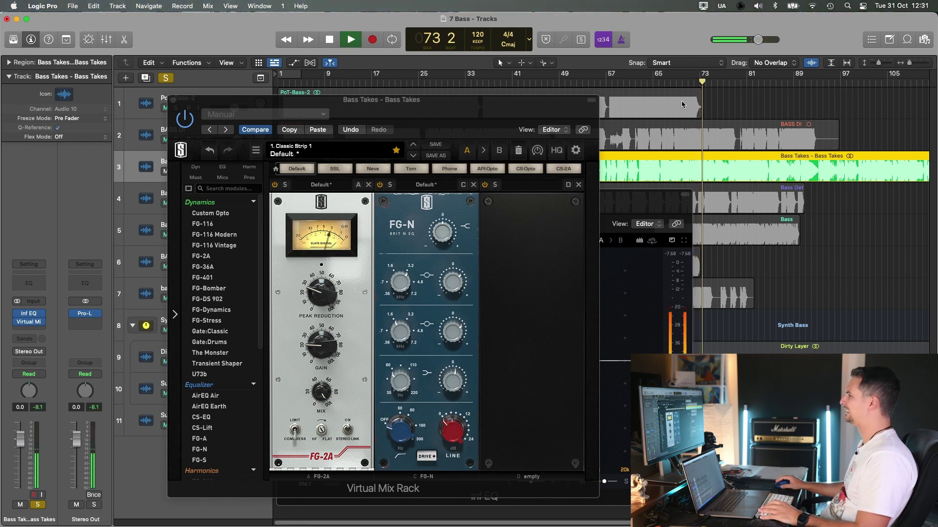
pyautogui.press('space')
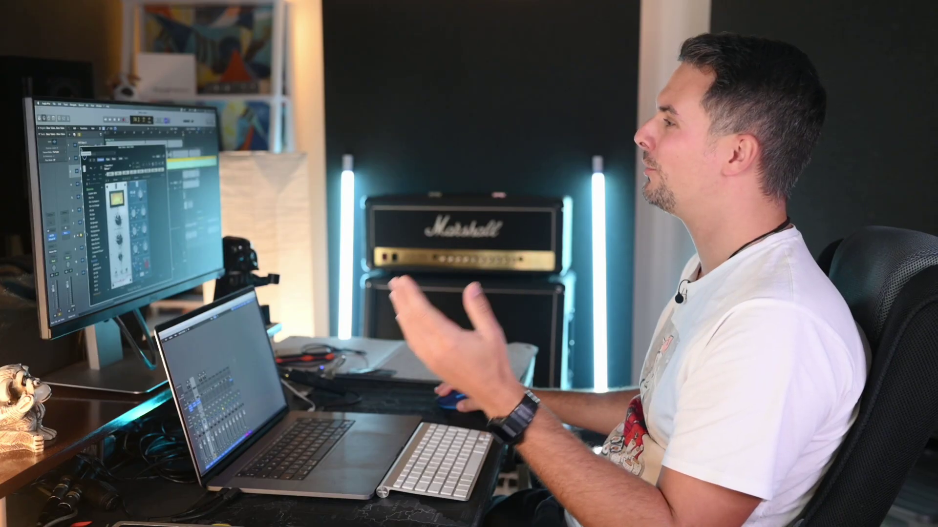
pyautogui.click(83, 148)
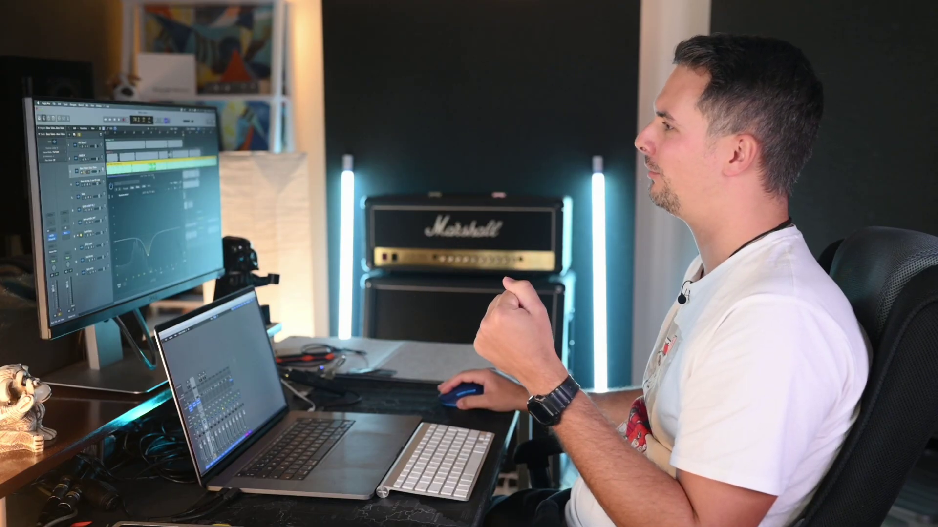
pyautogui.click(103, 173)
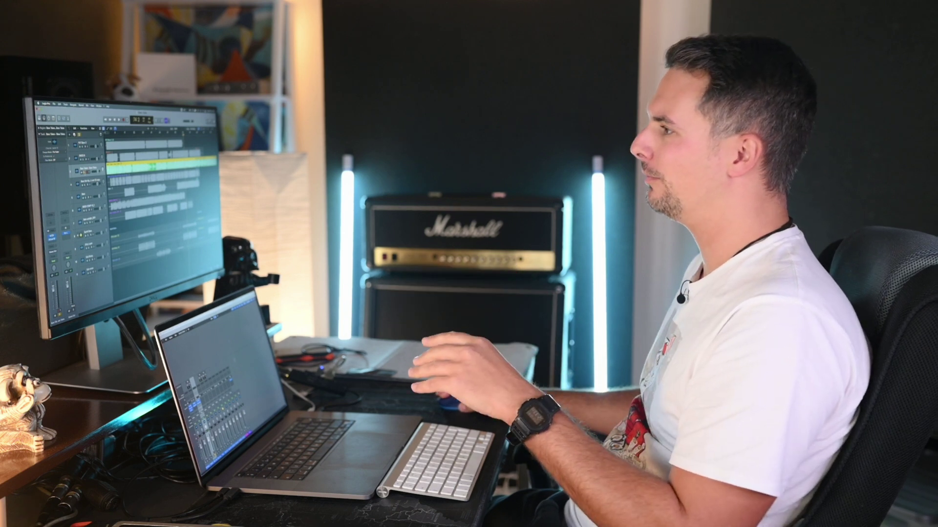
pyautogui.click(85, 172)
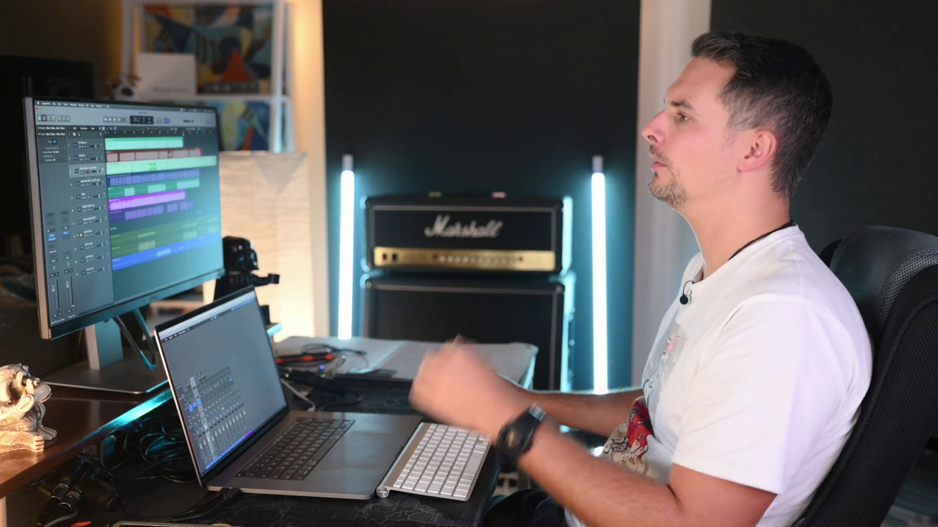
pyautogui.click(93, 180)
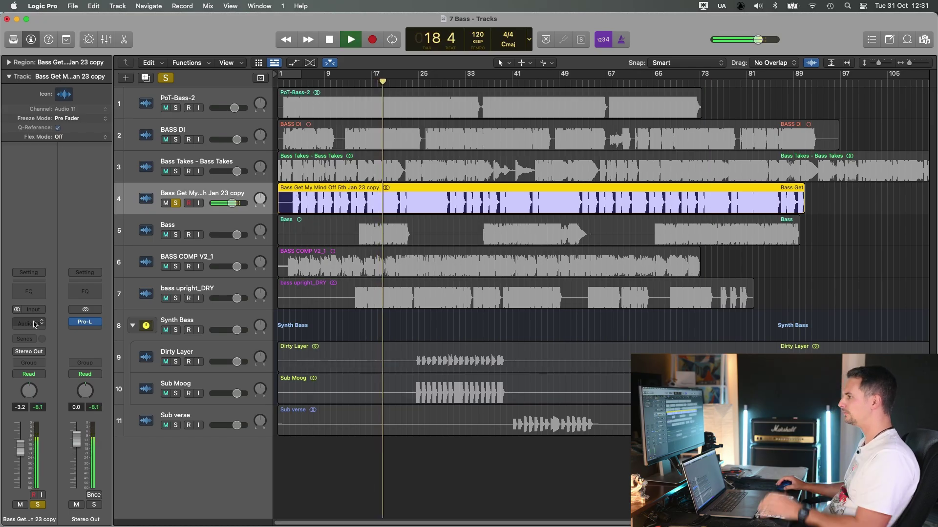
# Insert Inf EQ on the Bass Get My Mind Off track, stop playback, and reposition the plug-in window over the arrangement
pyautogui.click(42, 324)
pyautogui.moveTo(29, 358)
pyautogui.click(105, 359)
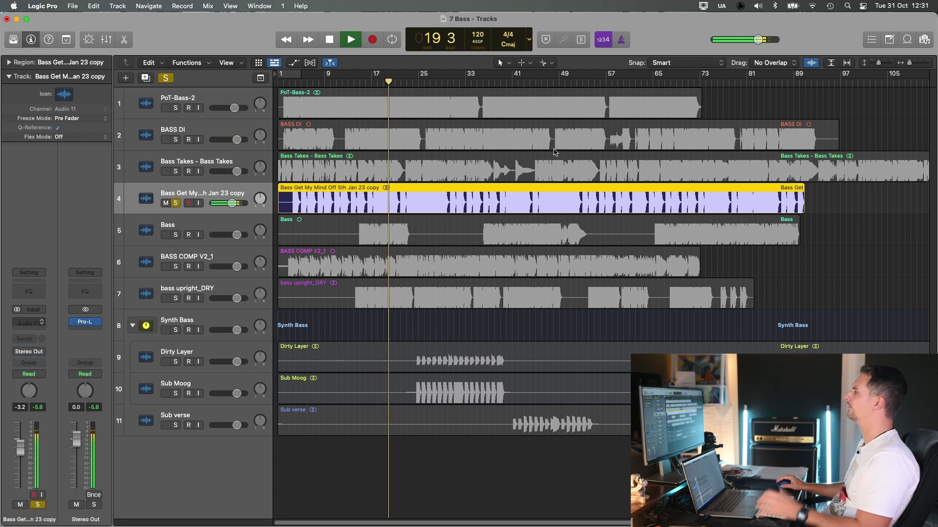
pyautogui.moveTo(555, 152); pyautogui.dragTo(578, 240)
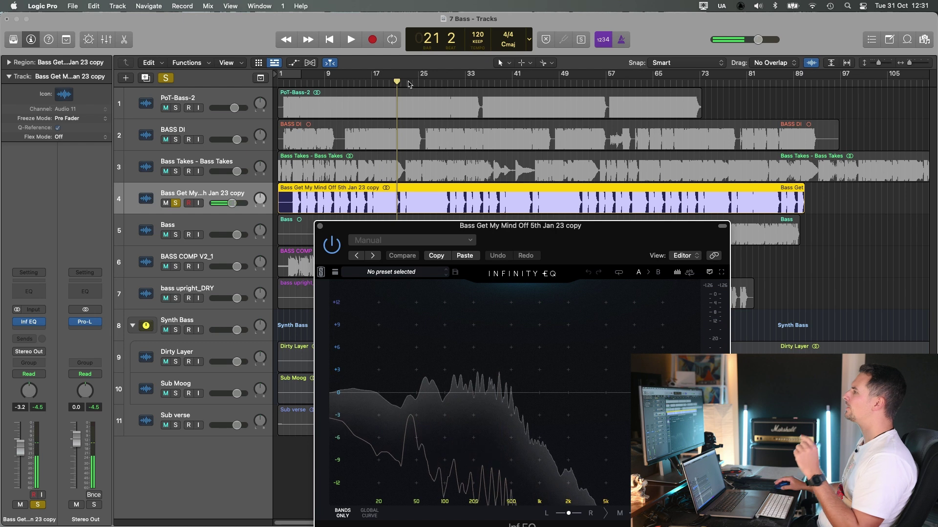
pyautogui.press('space')
pyautogui.click(645, 232)
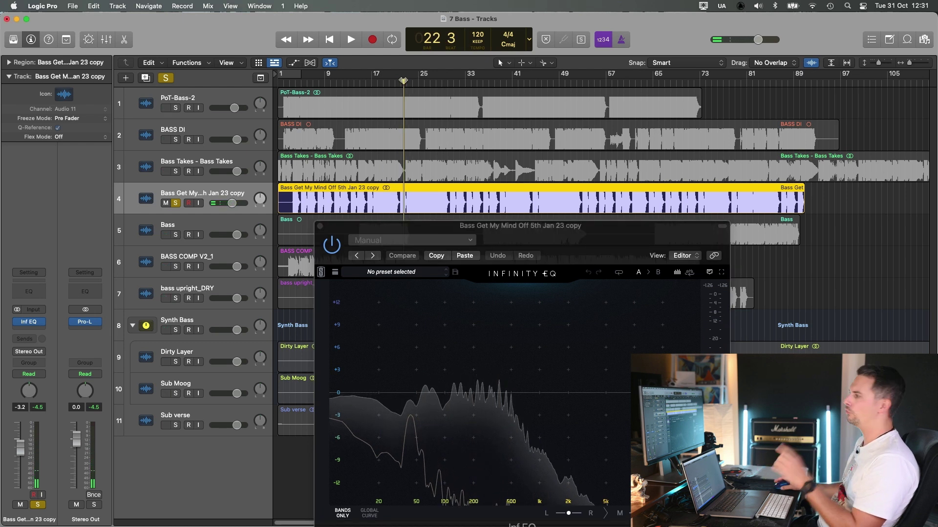
pyautogui.moveTo(622, 237); pyautogui.dragTo(644, 159)
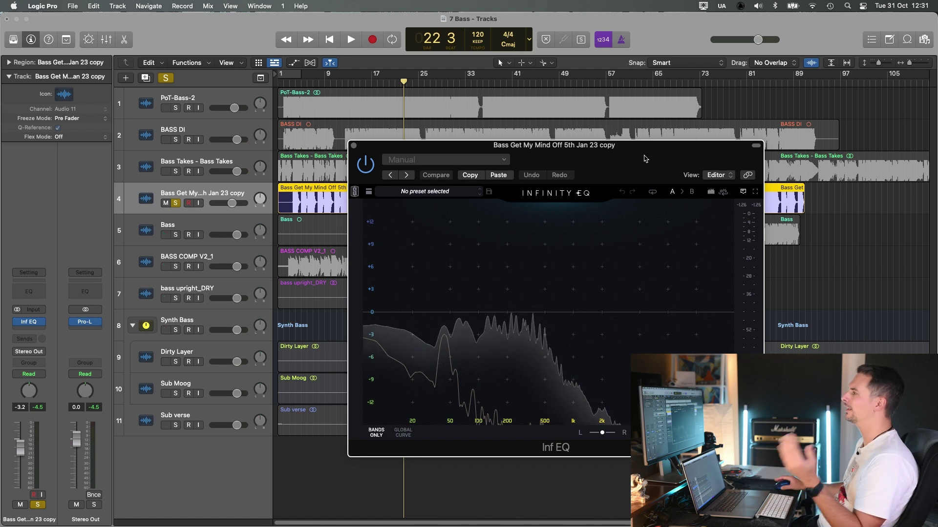
pyautogui.moveTo(637, 158); pyautogui.dragTo(670, 221)
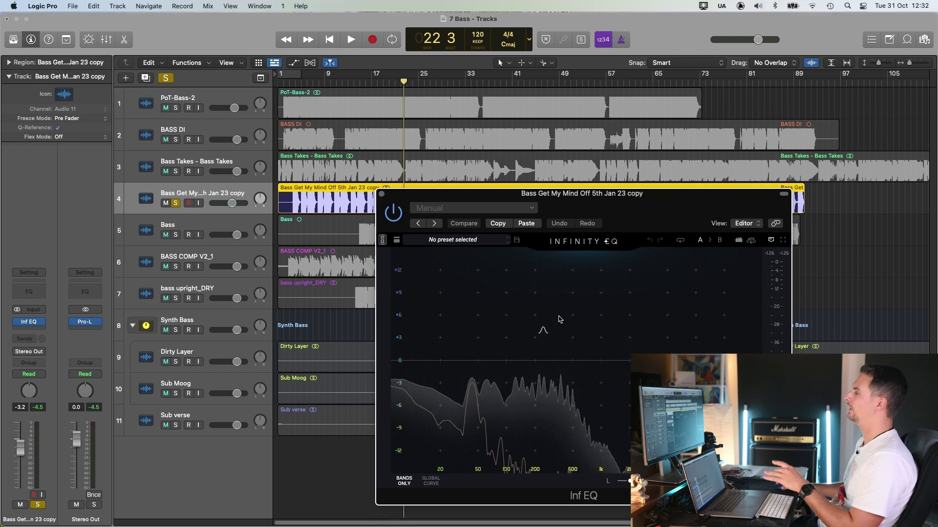
pyautogui.moveTo(660, 207); pyautogui.dragTo(637, 216)
# During playback, add Inf EQ cuts of about 5.1 dB at 302 Hz and 3.6 dB at 574 Hz, plus a 6 dB low-shelf boost at 68.5 Hz
pyautogui.press('space')
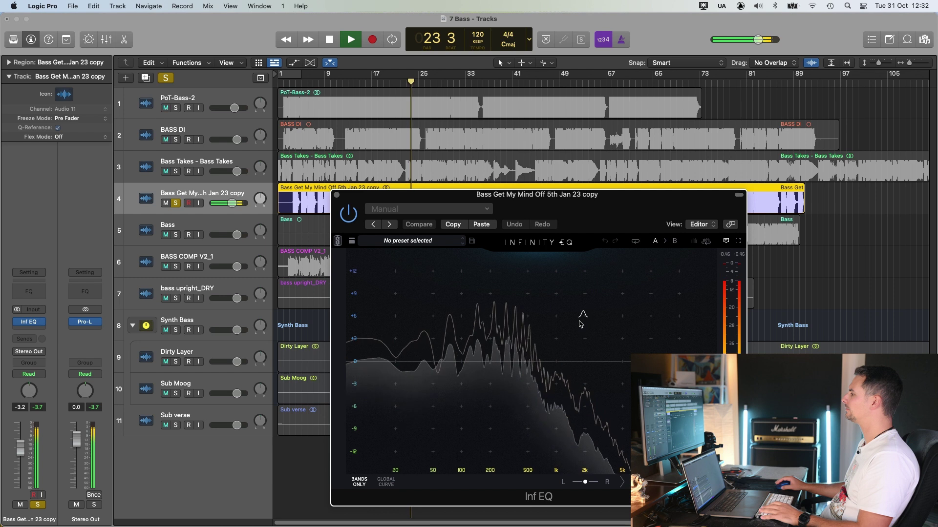
pyautogui.moveTo(534, 330); pyautogui.dragTo(507, 399)
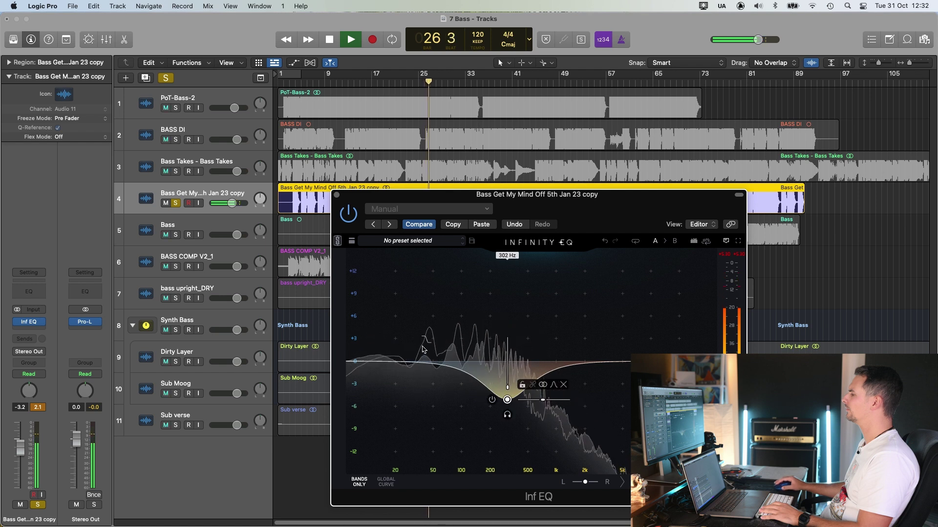
pyautogui.moveTo(412, 361); pyautogui.dragTo(446, 316)
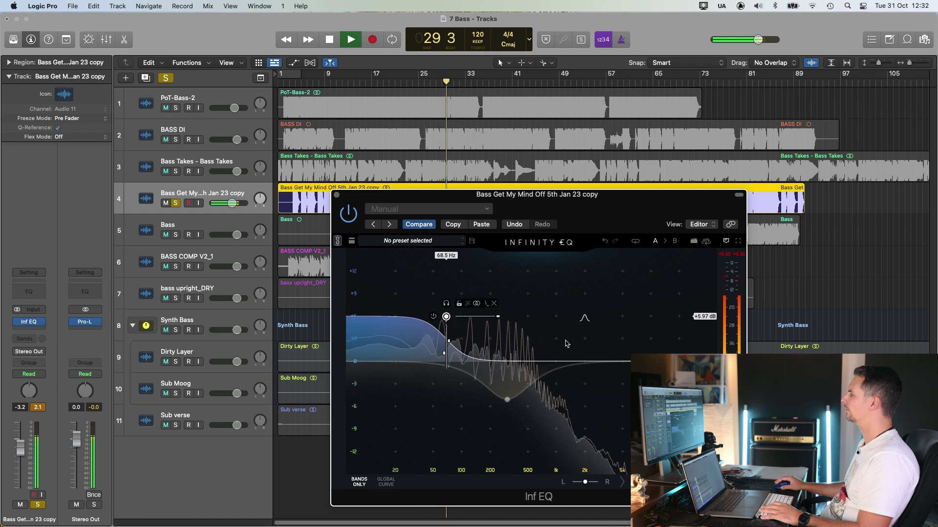
pyautogui.moveTo(552, 320); pyautogui.dragTo(534, 388)
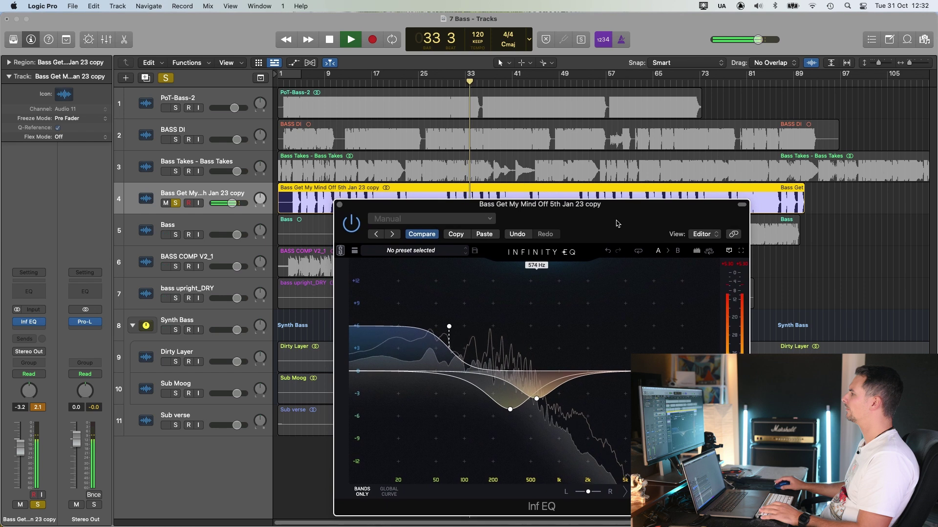
pyautogui.press('space')
pyautogui.click(412, 83)
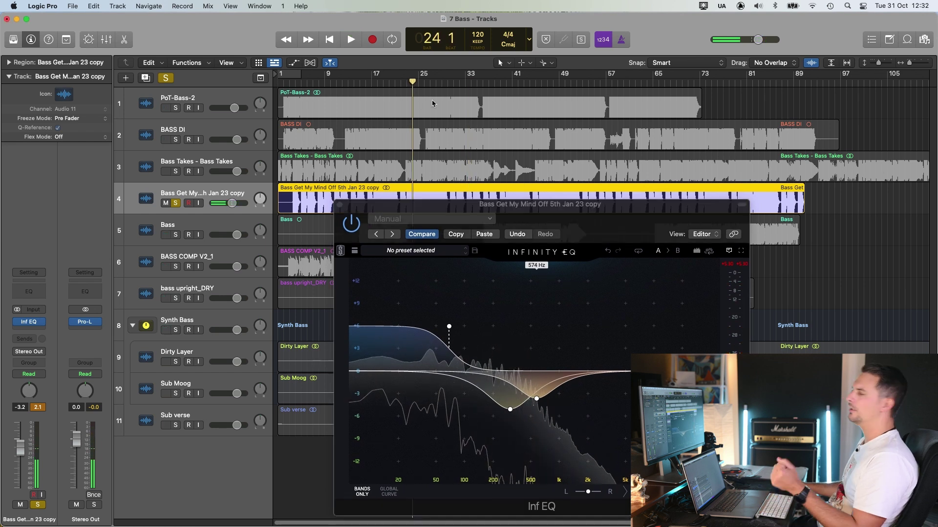
# Move the Inf EQ window clear of the early bars and examine the two low-mid cut bands
pyautogui.moveTo(611, 219); pyautogui.dragTo(729, 144)
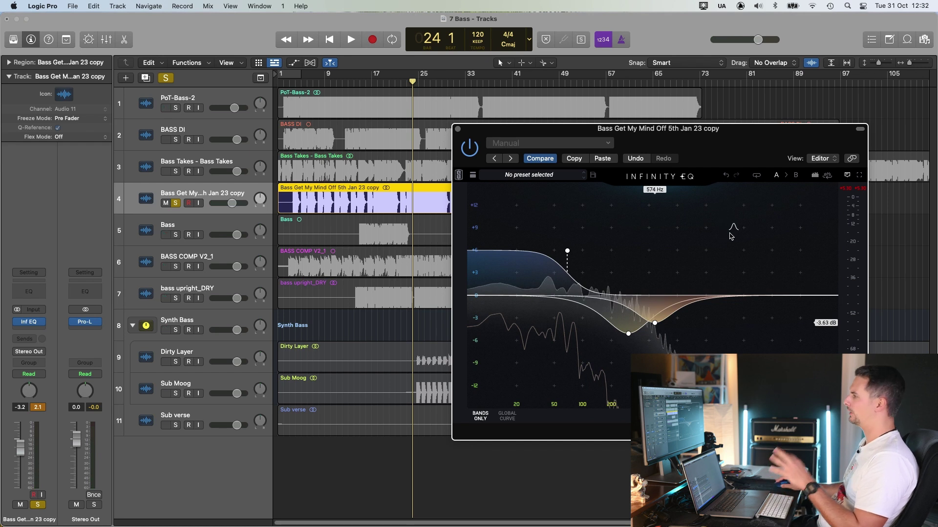
pyautogui.click(655, 323)
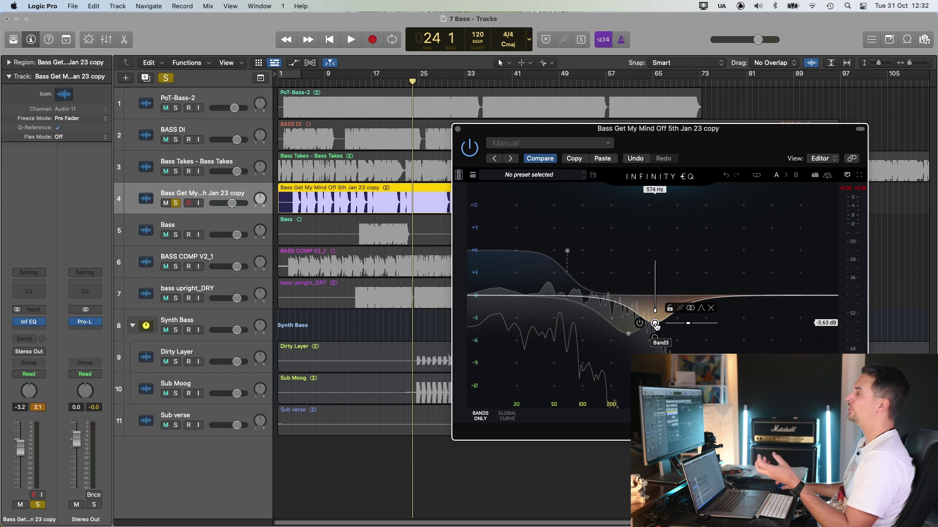
pyautogui.moveTo(655, 326); pyautogui.dragTo(630, 335)
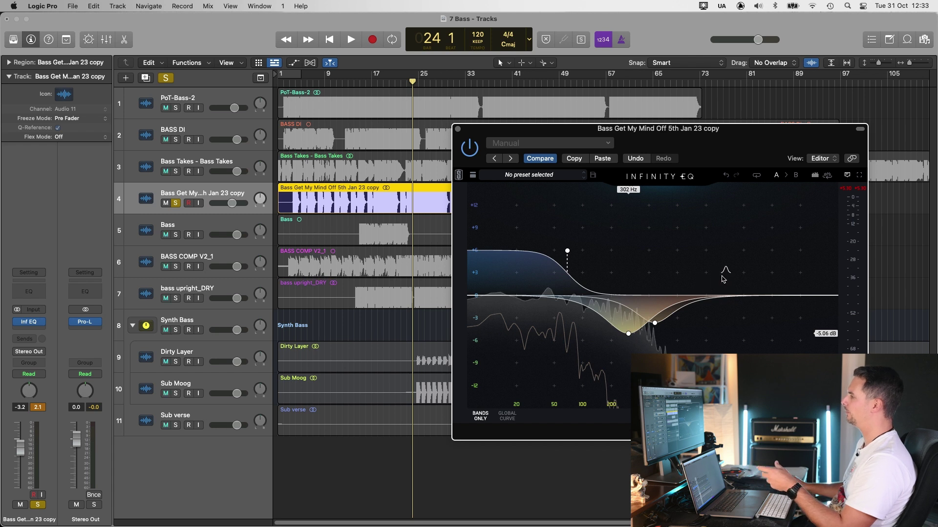
# Play from bar 12, set the low shelf to about +4.3 dB at 64.6 Hz, and audition it again from around bar 24
pyautogui.click(343, 87)
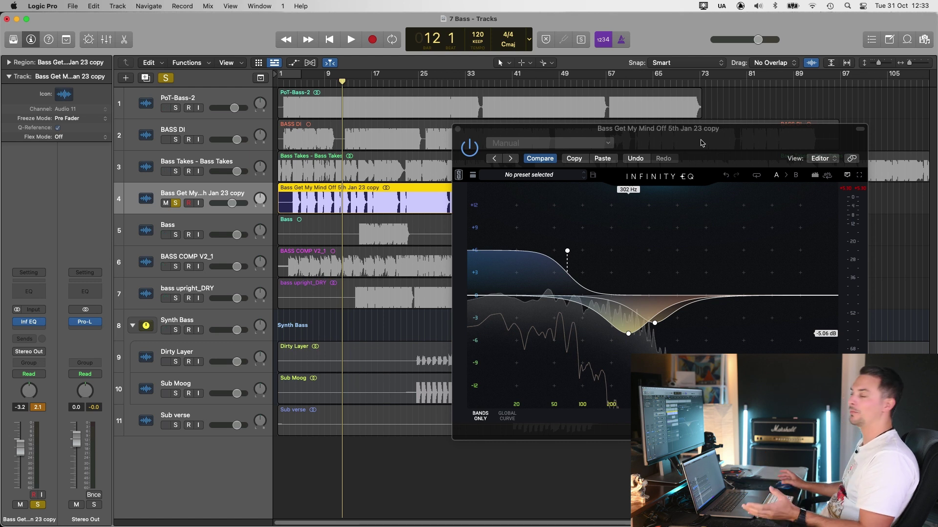
pyautogui.moveTo(702, 143); pyautogui.dragTo(705, 143)
pyautogui.press('space')
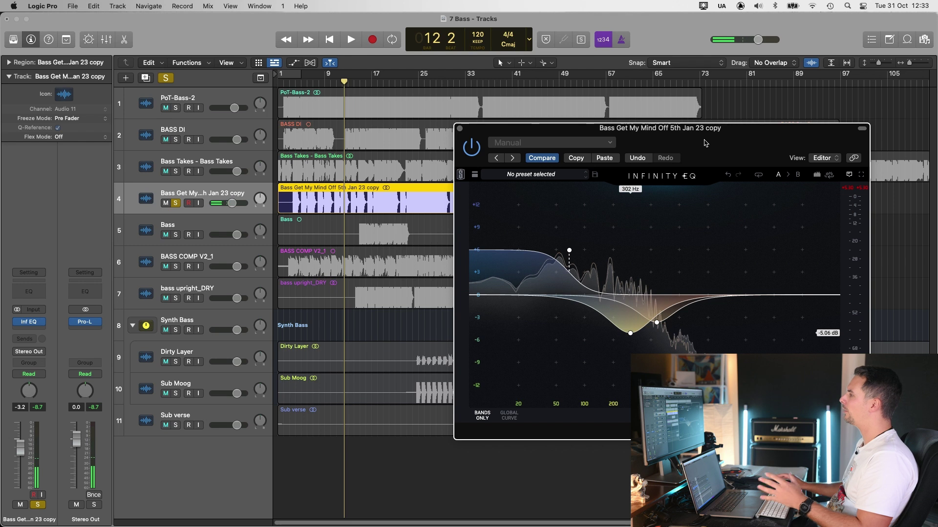
pyautogui.press('space')
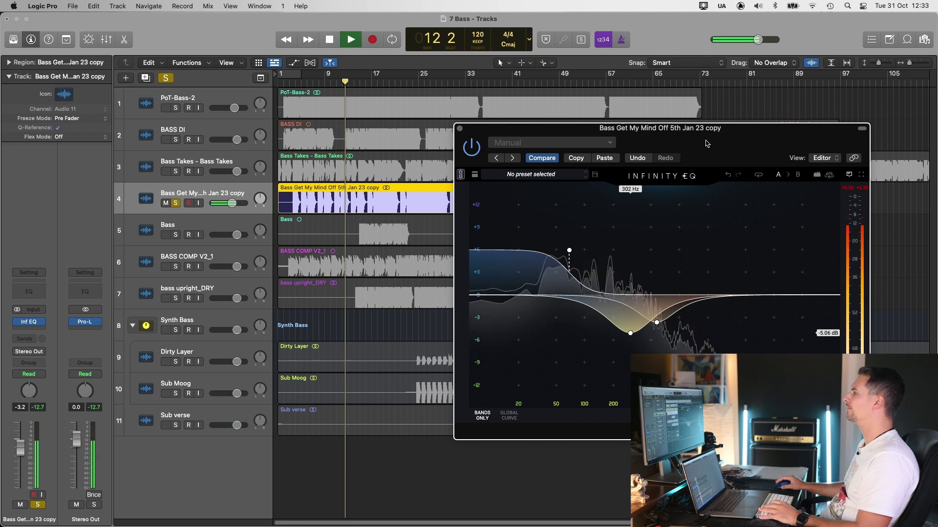
pyautogui.moveTo(569, 251); pyautogui.dragTo(566, 263)
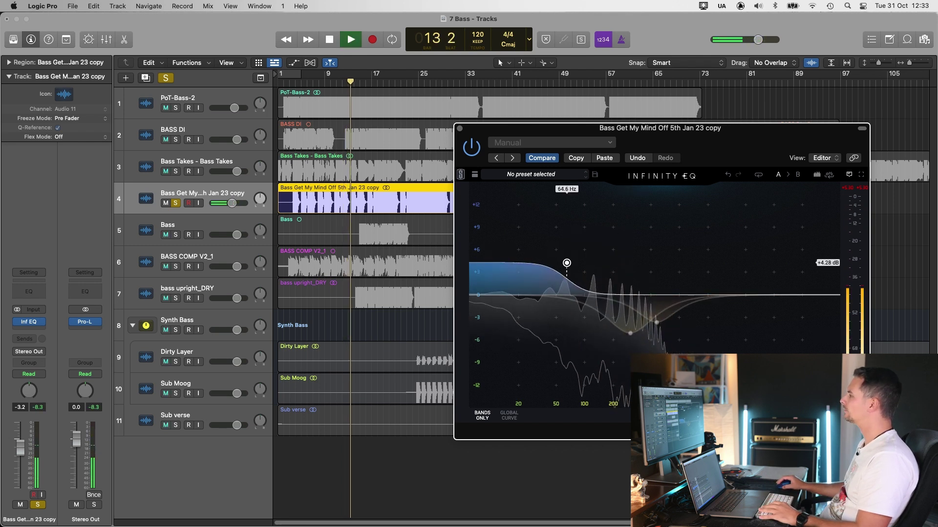
pyautogui.click(415, 86)
pyautogui.press('space')
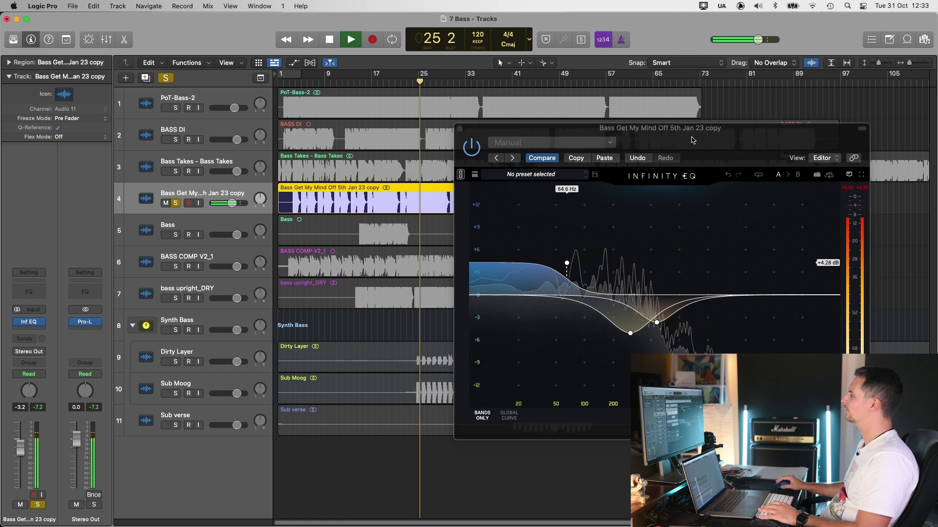
pyautogui.press('space')
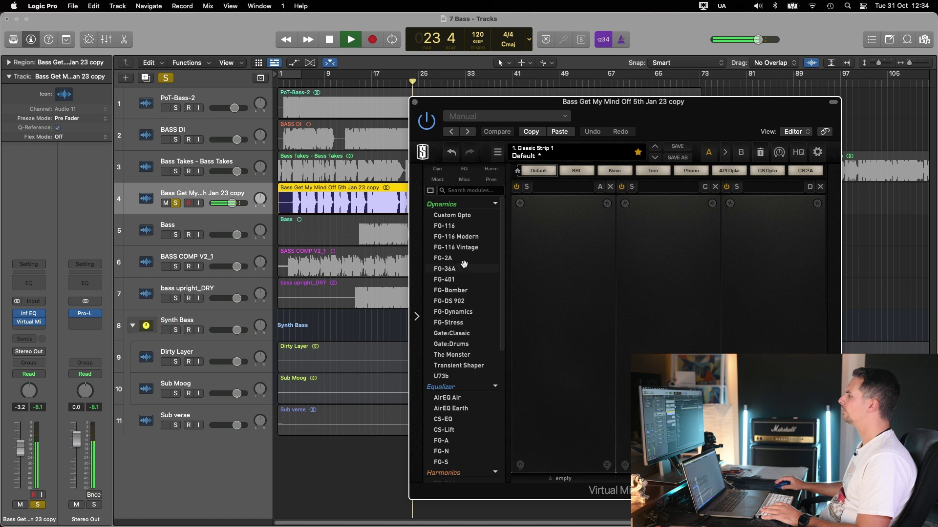
# Load FG-2A and FG-N into the first two Virtual Mix Rack slots and move the rack window aside
pyautogui.moveTo(465, 257); pyautogui.dragTo(548, 271)
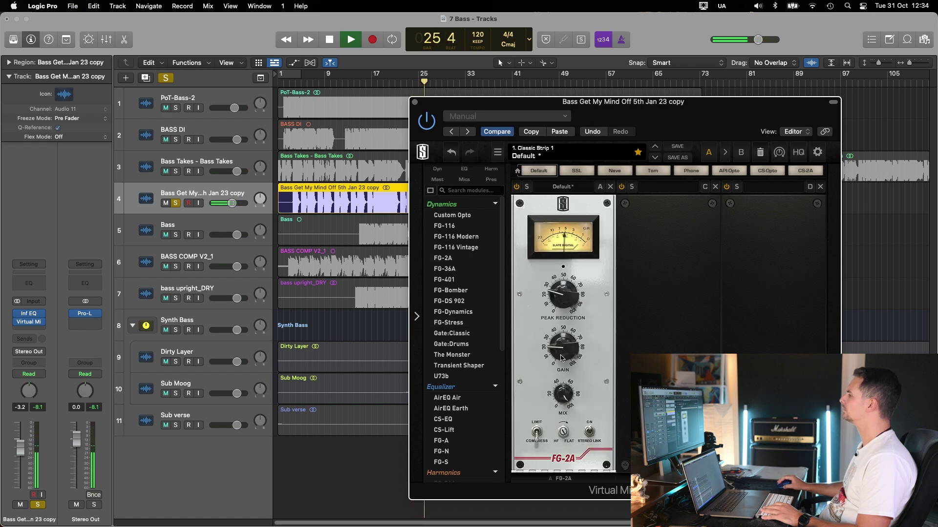
pyautogui.doubleClick(452, 453)
pyautogui.moveTo(471, 109); pyautogui.dragTo(538, 121)
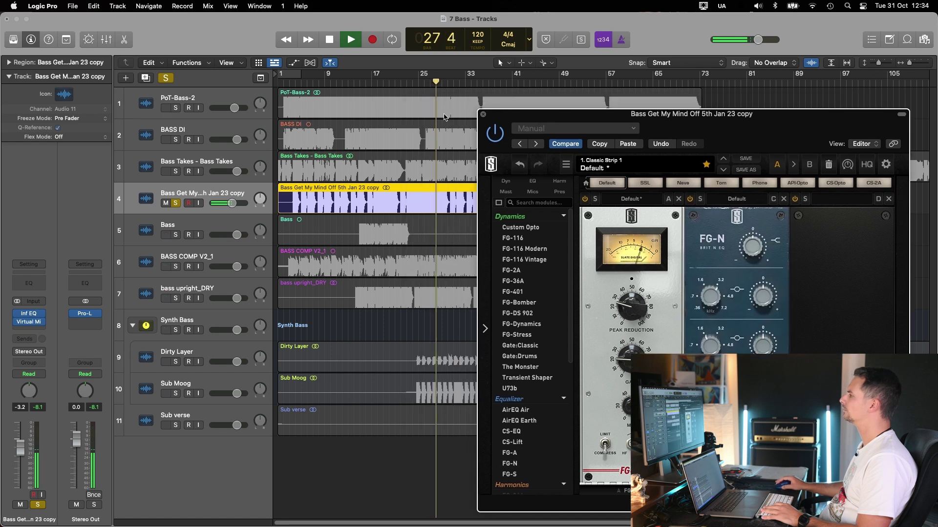
# Boost the FG-N bands, with the upper mid at about +3.8 dB, set the track volume to -1.8 dB, audition, and close the rack
pyautogui.moveTo(763, 397); pyautogui.dragTo(763, 388)
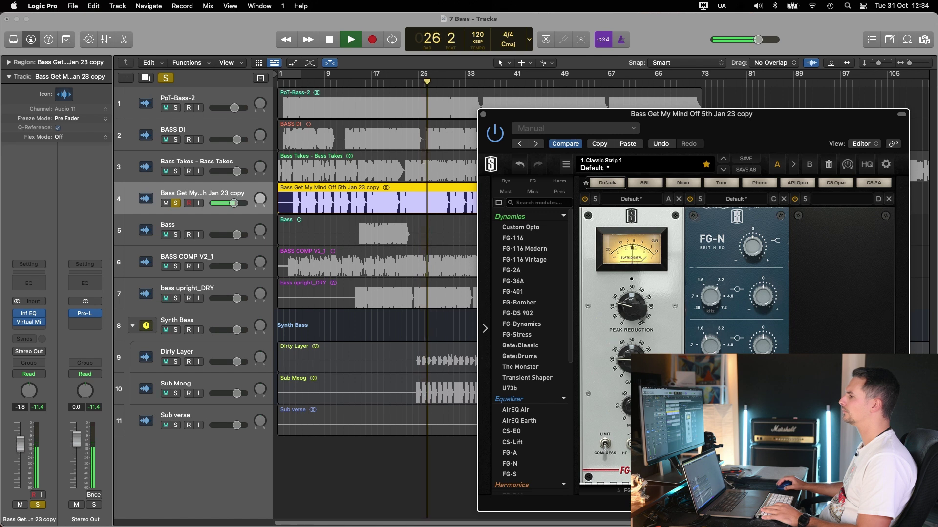
pyautogui.moveTo(20, 448); pyautogui.dragTo(20, 444)
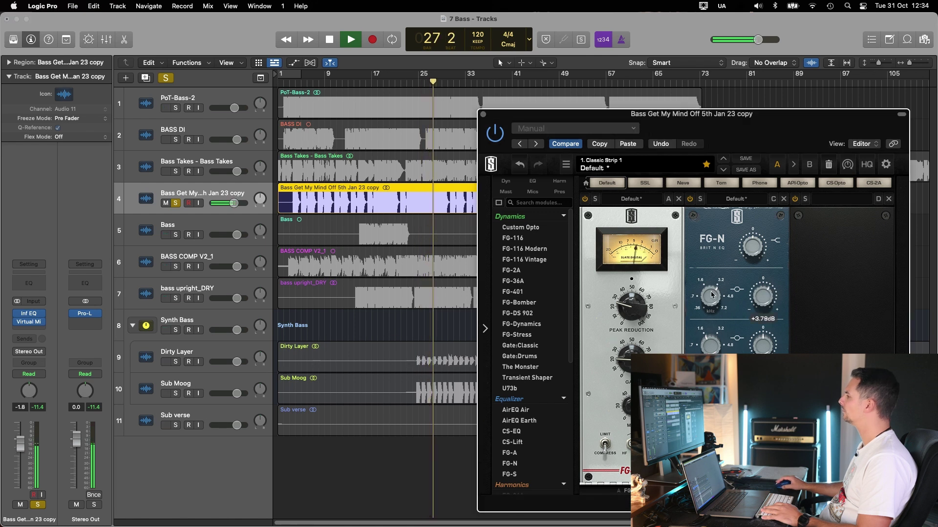
pyautogui.click(407, 83)
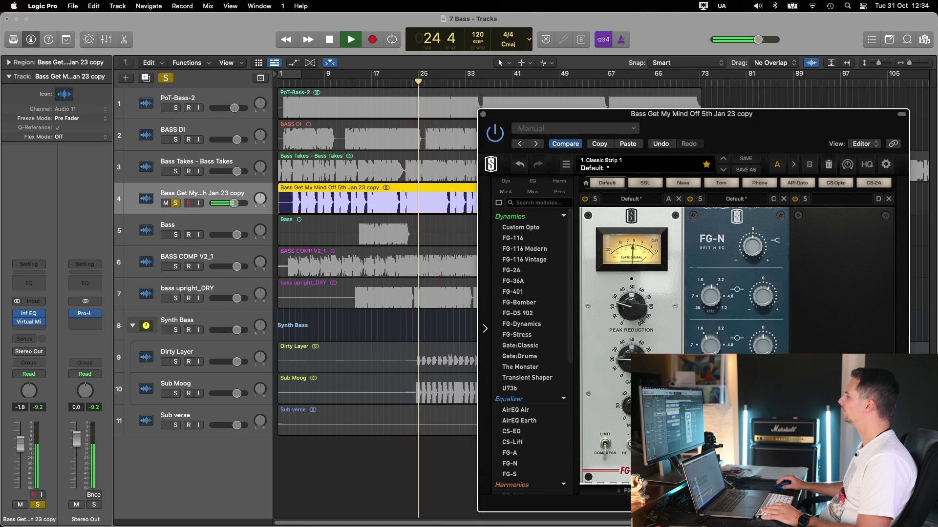
pyautogui.press('space')
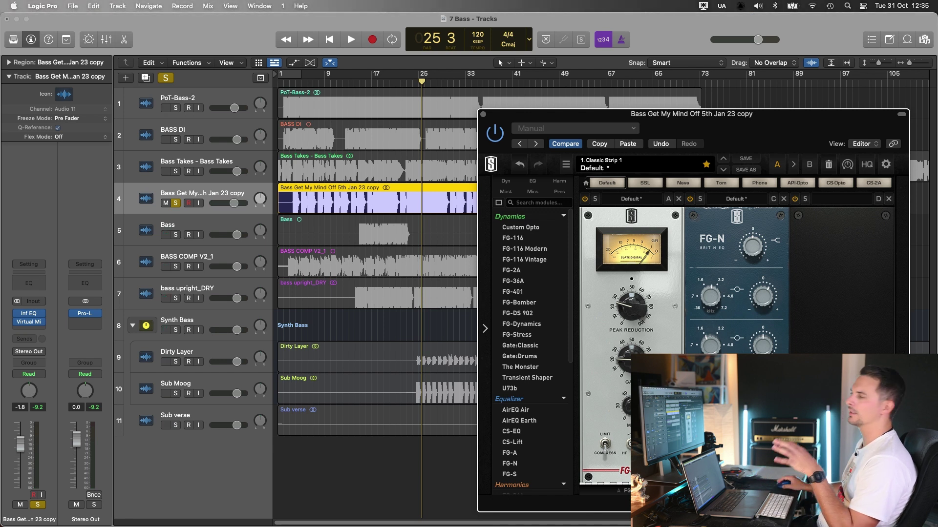
pyautogui.click(483, 114)
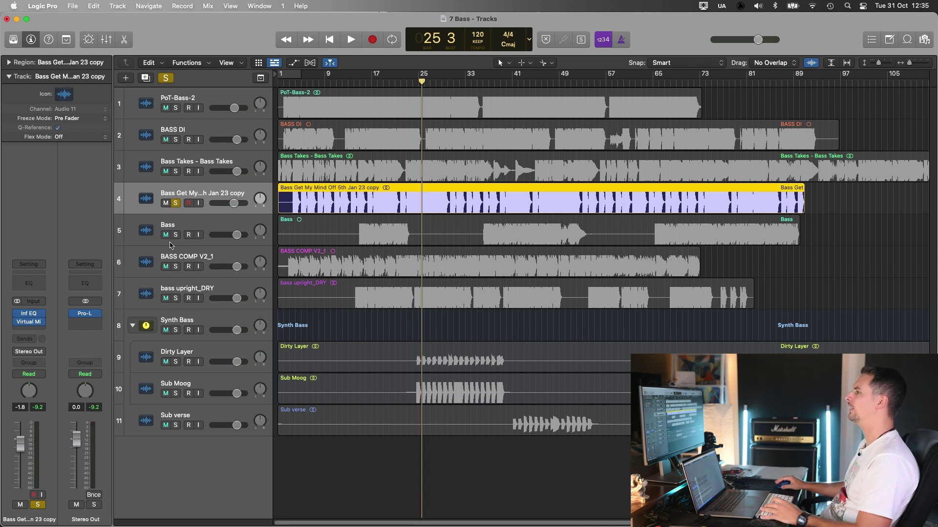
# Solo the Bass track, start playback, and insert Inf EQ on its channel
pyautogui.click(178, 240)
pyautogui.press('space')
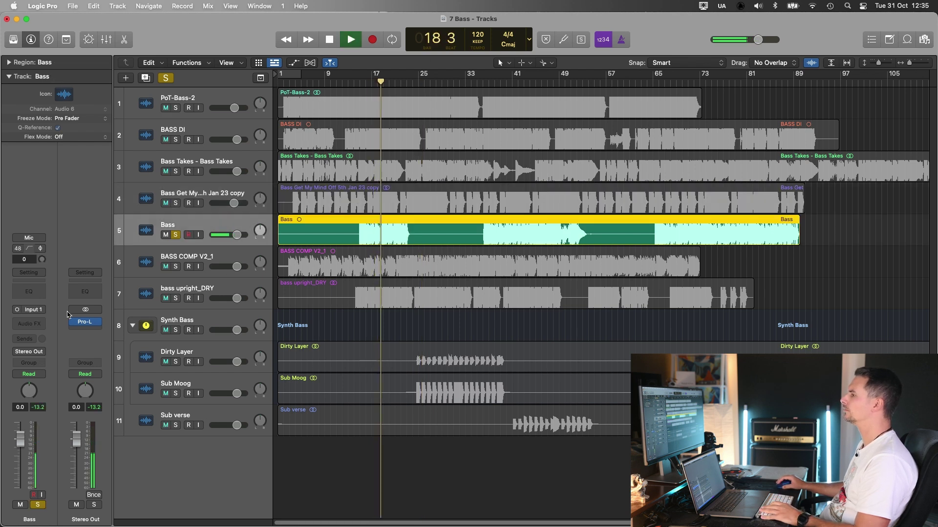
pyautogui.click(29, 323)
pyautogui.click(51, 361)
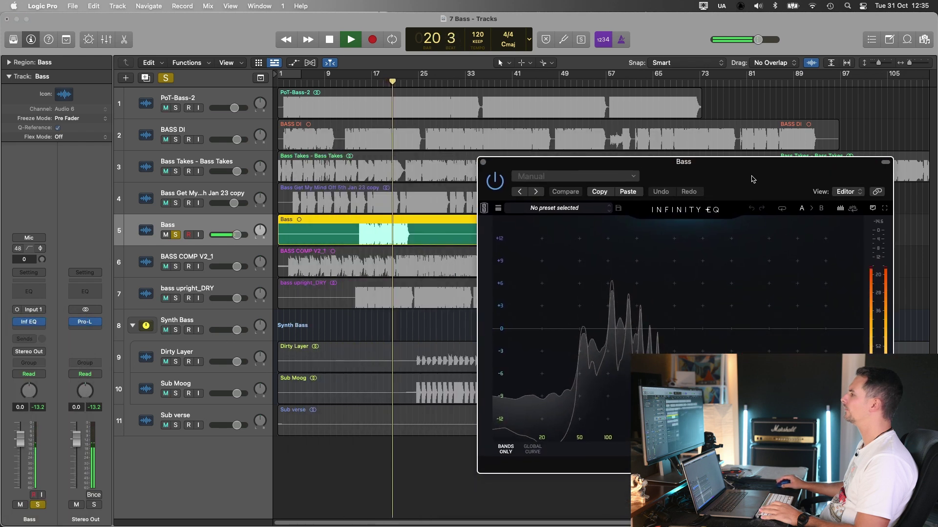
# Add an Inf EQ cut at 295 Hz and a low-shelf boost of about 2.7 dB at 58.7 Hz on the Bass track
pyautogui.press('space')
pyautogui.moveTo(645, 307); pyautogui.dragTo(652, 391)
pyautogui.press('space')
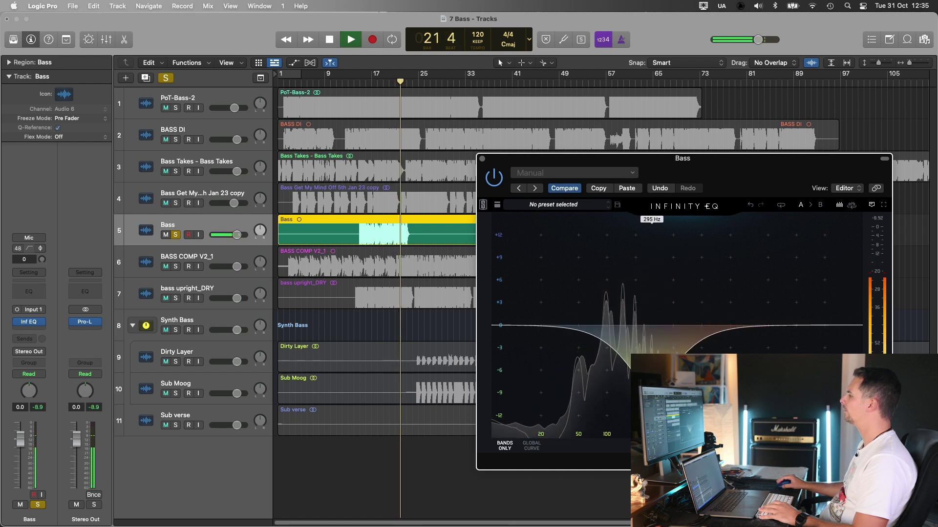
pyautogui.moveTo(592, 302); pyautogui.dragTo(585, 305)
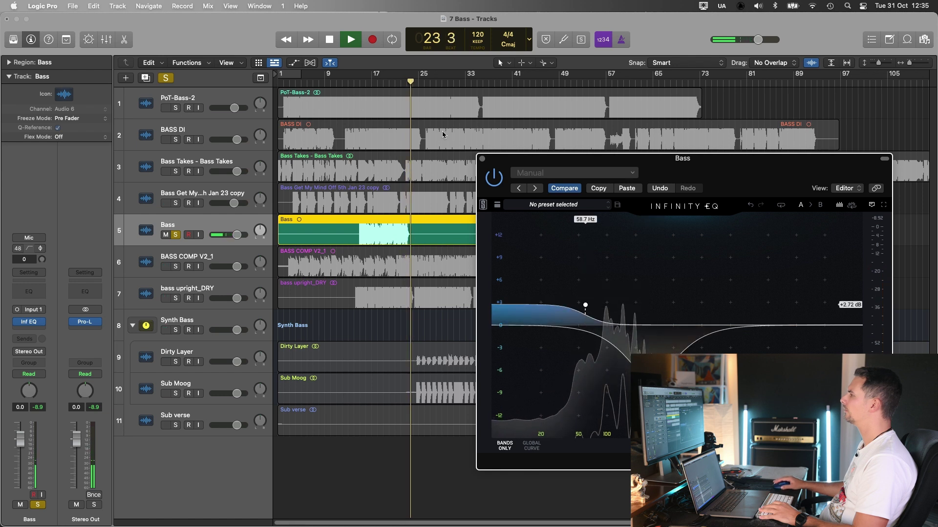
# Replay from around bar 15, lower the low-shelf boost slightly, and add a bell boost of about 3.2 dB at 2.69 kHz
pyautogui.click(362, 88)
pyautogui.moveTo(585, 307)
pyautogui.moveTo(584, 306); pyautogui.dragTo(586, 312)
pyautogui.moveTo(768, 324); pyautogui.dragTo(743, 302)
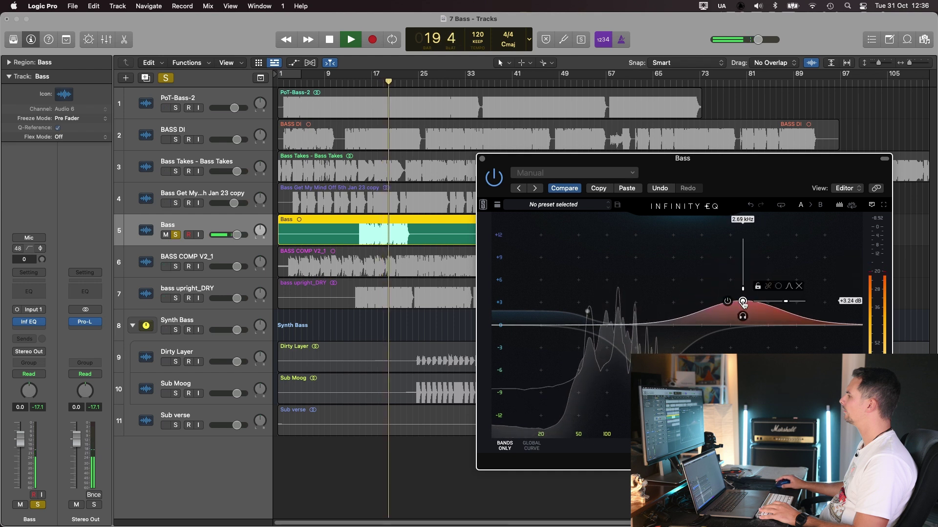
# Retune the low-mid cut to 269 Hz during playback, then stop and close the Inf EQ window
pyautogui.press('space')
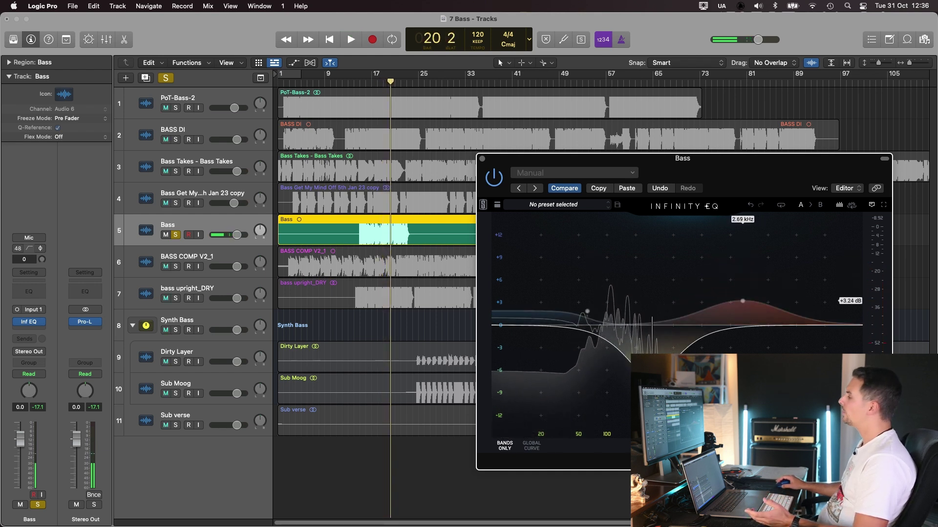
pyautogui.press('space')
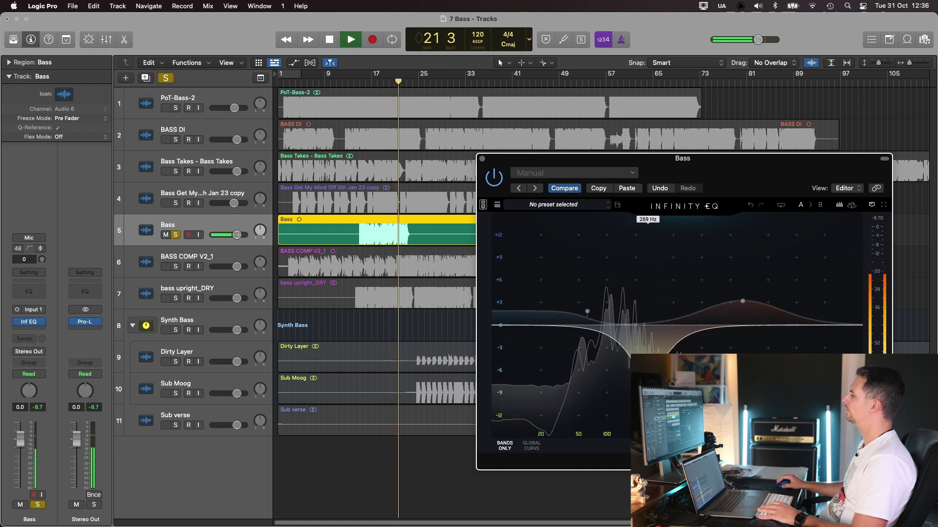
pyautogui.press('space')
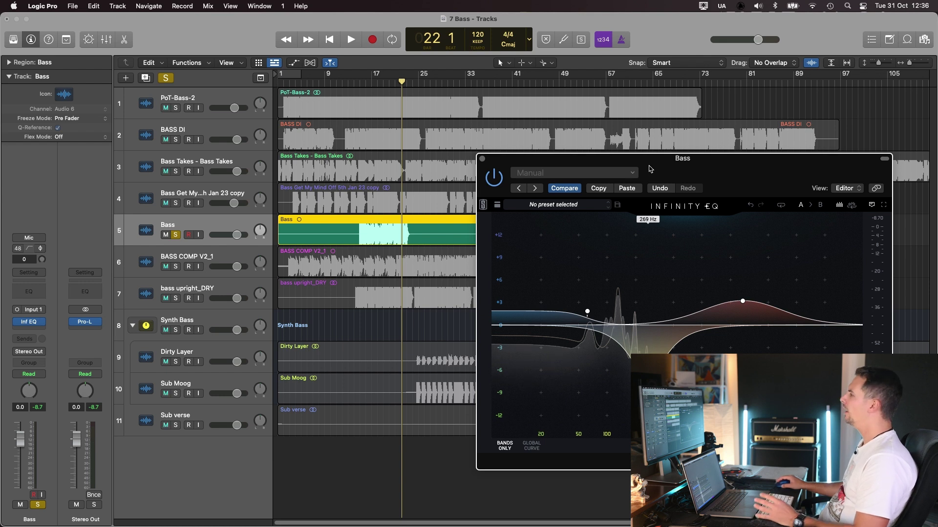
pyautogui.click(482, 160)
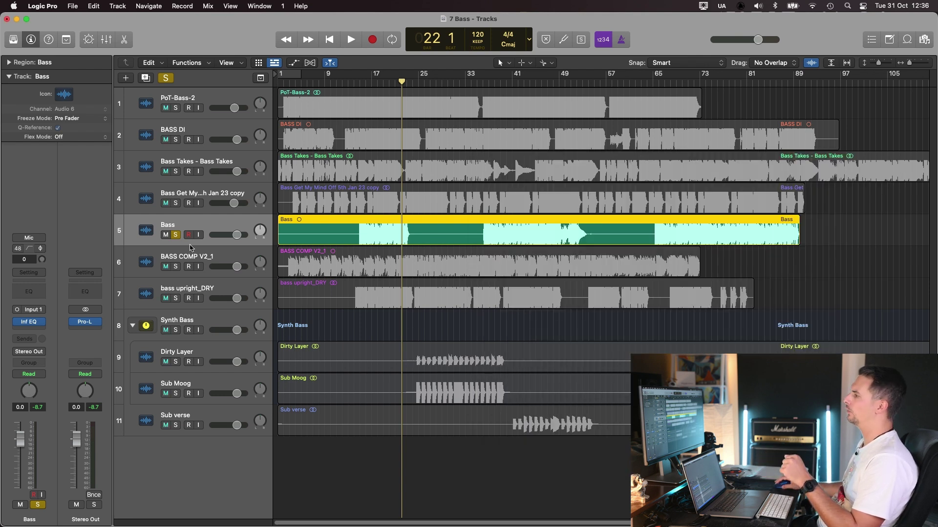
# Switch the solo from Bass to BASS COMP V2_1 and insert Inf EQ on its channel while auditioning it
pyautogui.click(176, 235)
pyautogui.click(176, 267)
pyautogui.click(197, 258)
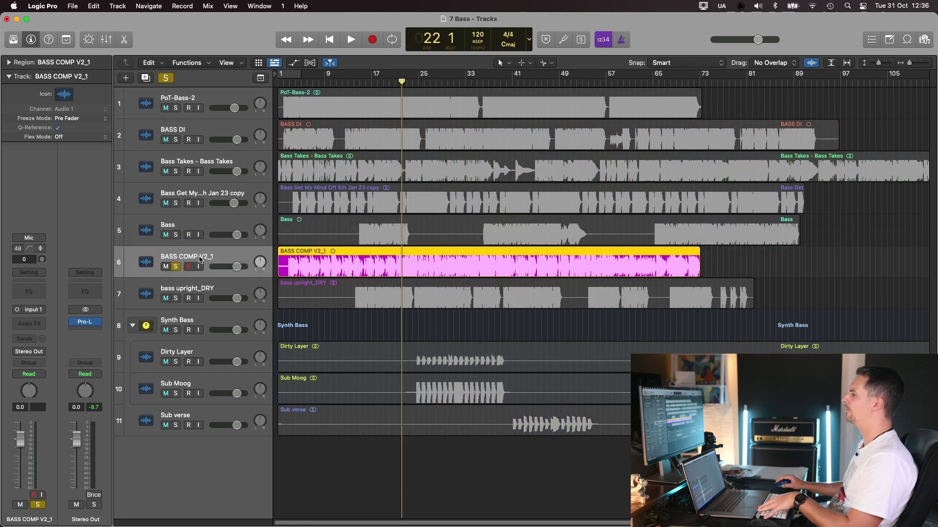
pyautogui.press('space')
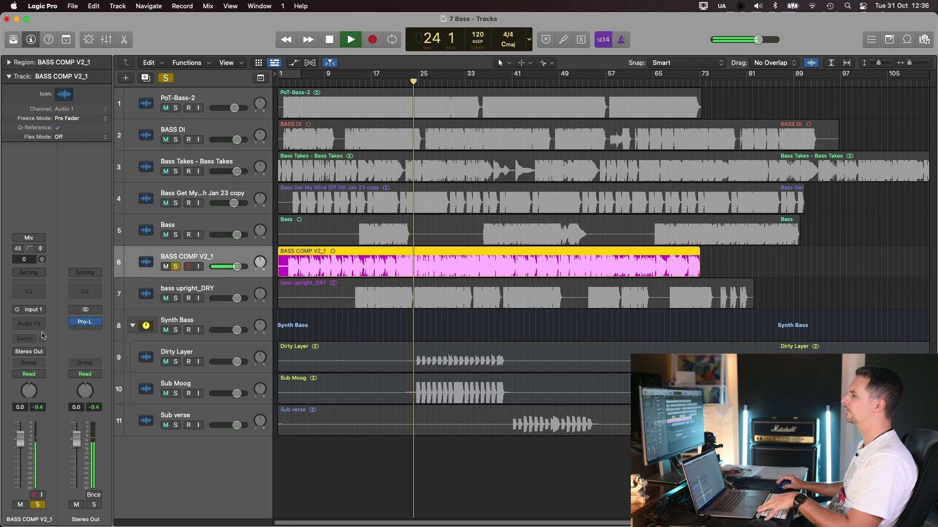
pyautogui.click(38, 326)
pyautogui.click(42, 348)
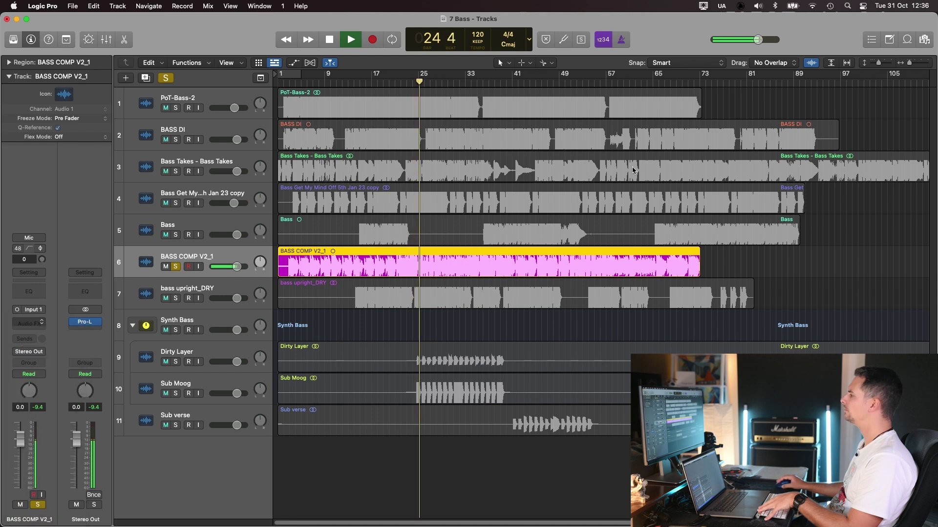
pyautogui.moveTo(630, 137); pyautogui.dragTo(789, 150)
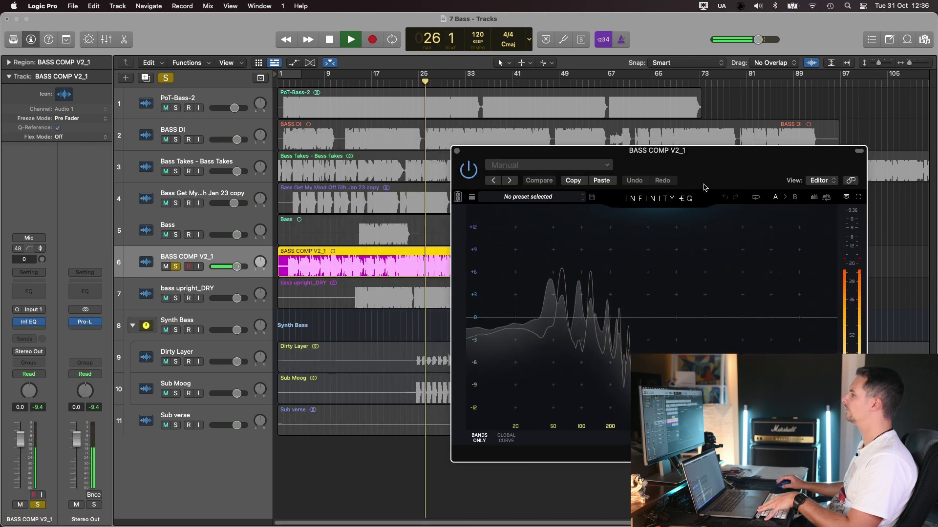
pyautogui.press('space')
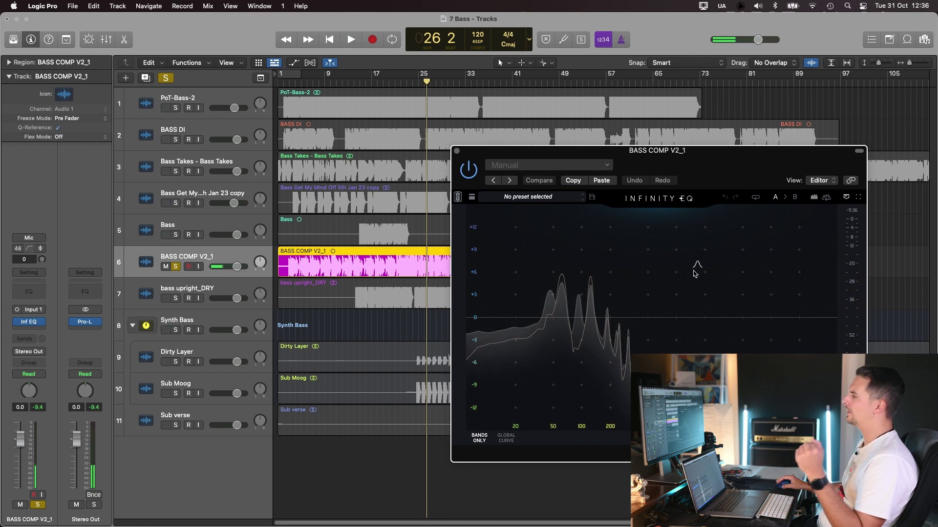
# Play BASS COMP V2_1 on from bar 26 and add a low-mid Inf EQ cut of about 3.5 dB
pyautogui.moveTo(750, 170); pyautogui.dragTo(785, 168)
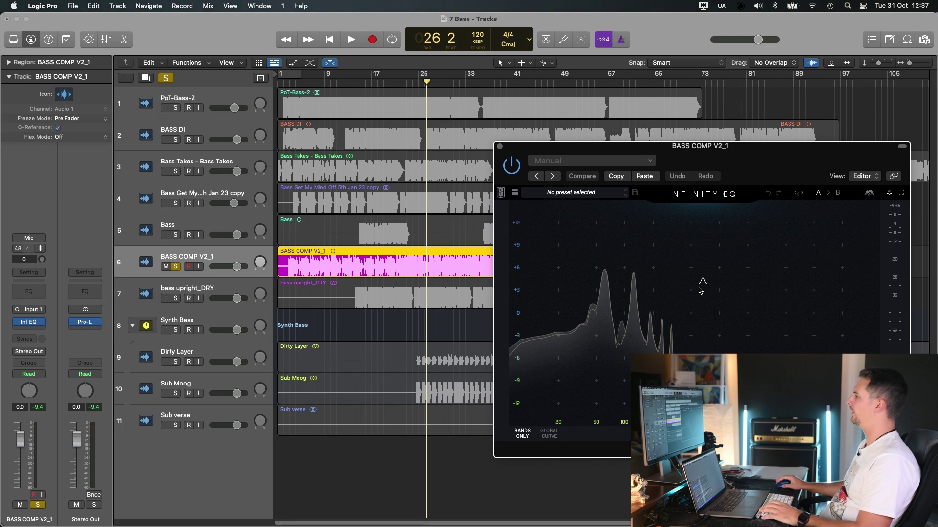
pyautogui.press('space')
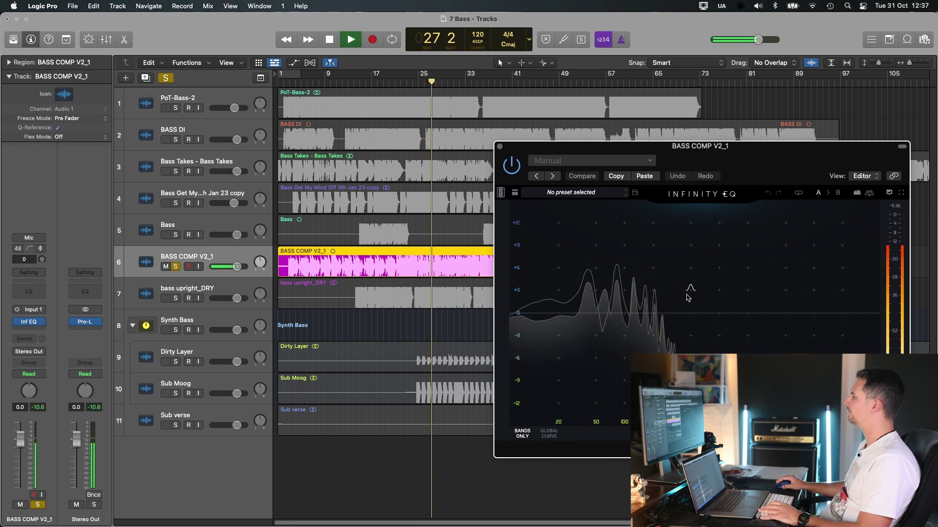
pyautogui.press('space')
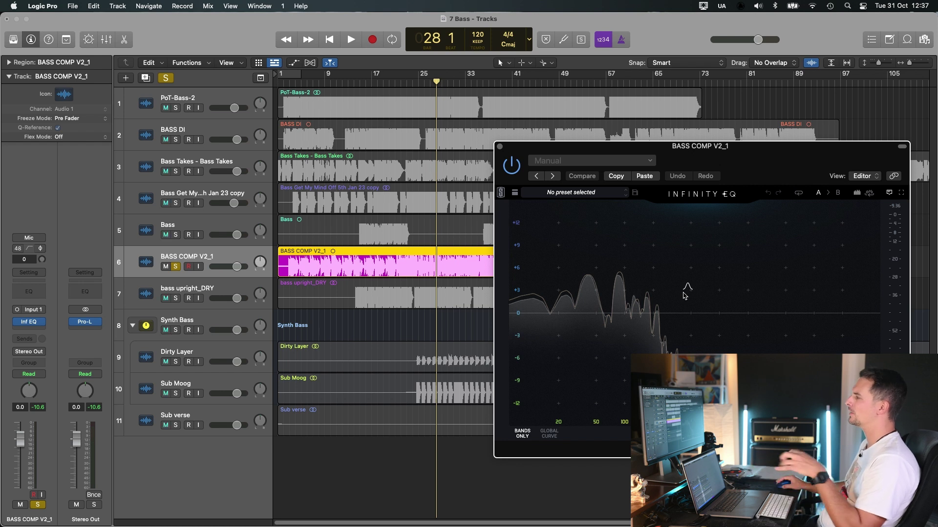
pyautogui.moveTo(251, 142)
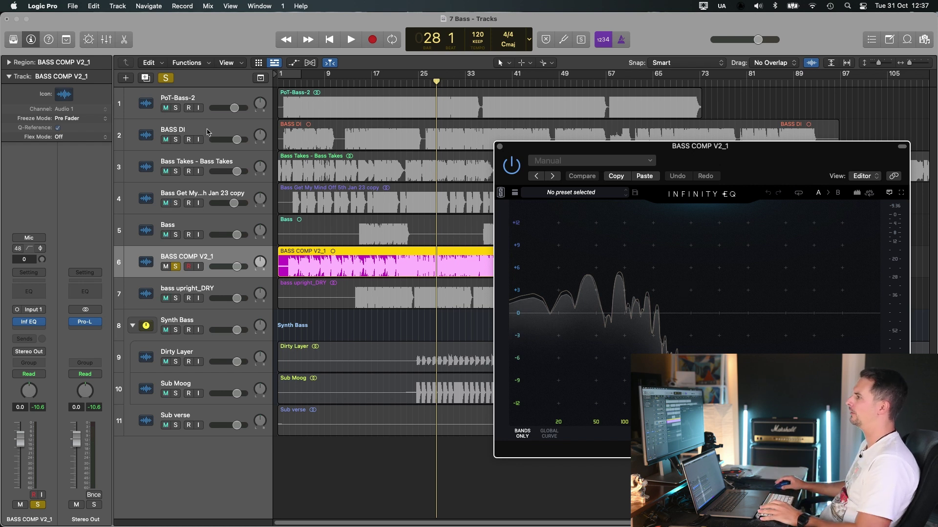
pyautogui.click(287, 143)
pyautogui.click(223, 250)
pyautogui.press('space')
pyautogui.moveTo(664, 313); pyautogui.dragTo(667, 345)
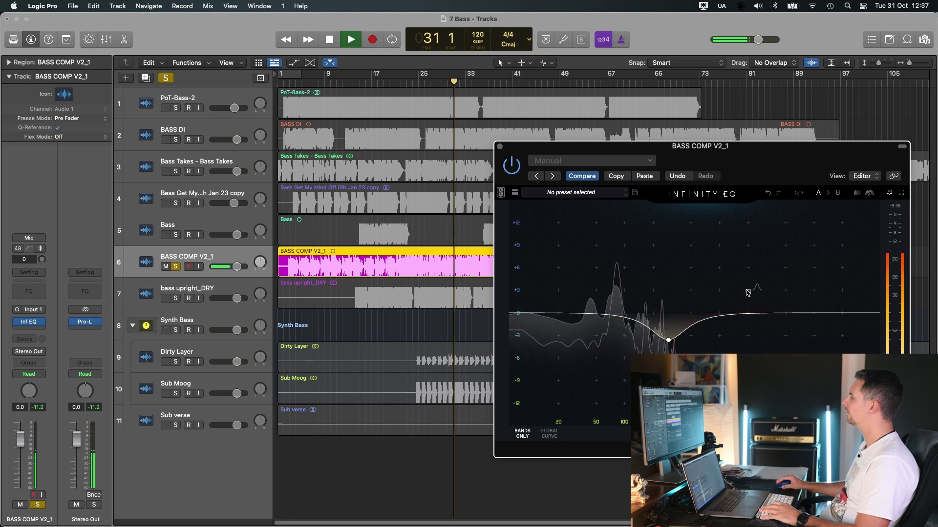
# Add a bell boost of about 14.3 dB slightly above 2.15 kHz on BASS COMP V2_1 during playback
pyautogui.moveTo(743, 272); pyautogui.dragTo(748, 222)
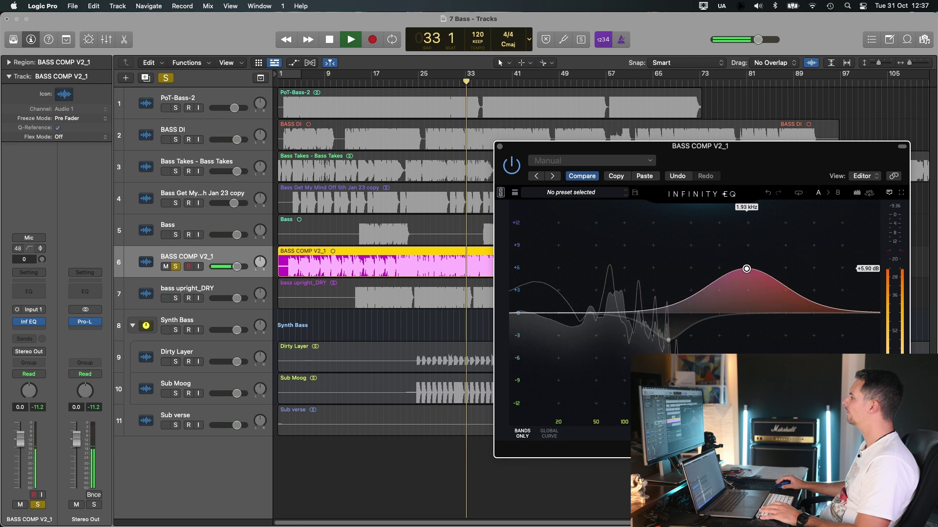
pyautogui.moveTo(746, 267)
pyautogui.mouseDown()
pyautogui.moveTo(747, 221)
pyautogui.moveTo(749, 293)
pyautogui.moveTo(751, 259)
pyautogui.mouseUp()
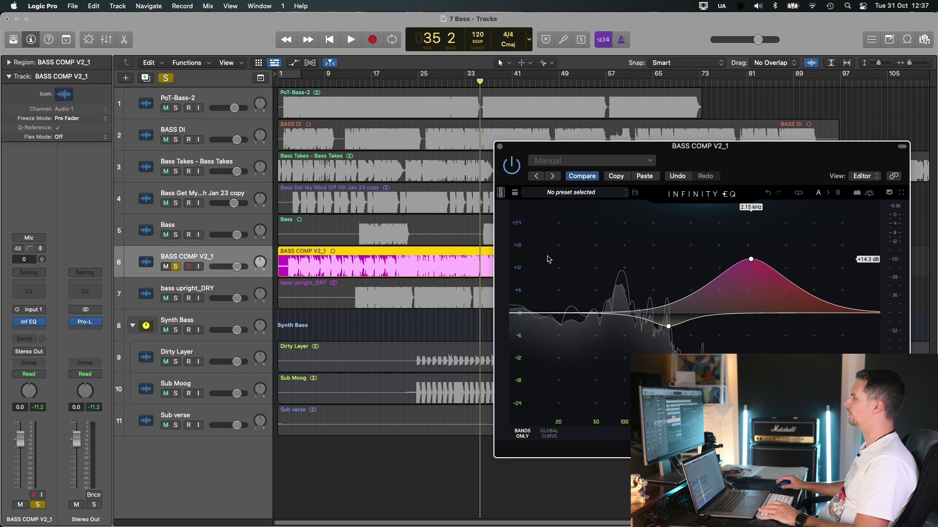
pyautogui.press('space')
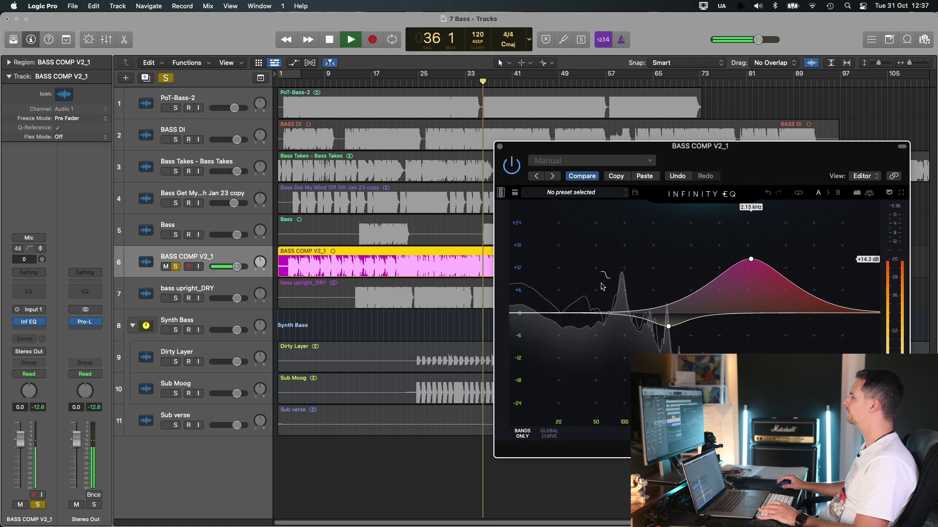
pyautogui.moveTo(751, 260); pyautogui.dragTo(759, 259)
# Deepen the low-mid cut to about 8 dB at 302 Hz and stop playback
pyautogui.moveTo(668, 326)
pyautogui.mouseDown()
pyautogui.moveTo(675, 265)
pyautogui.moveTo(685, 351)
pyautogui.moveTo(670, 343)
pyautogui.mouseUp()
pyautogui.press('space')
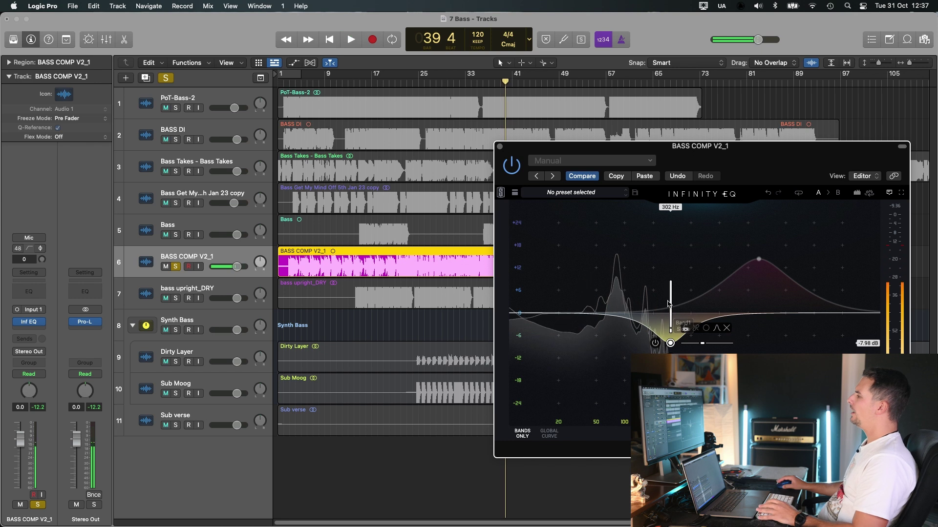
pyautogui.click(633, 276)
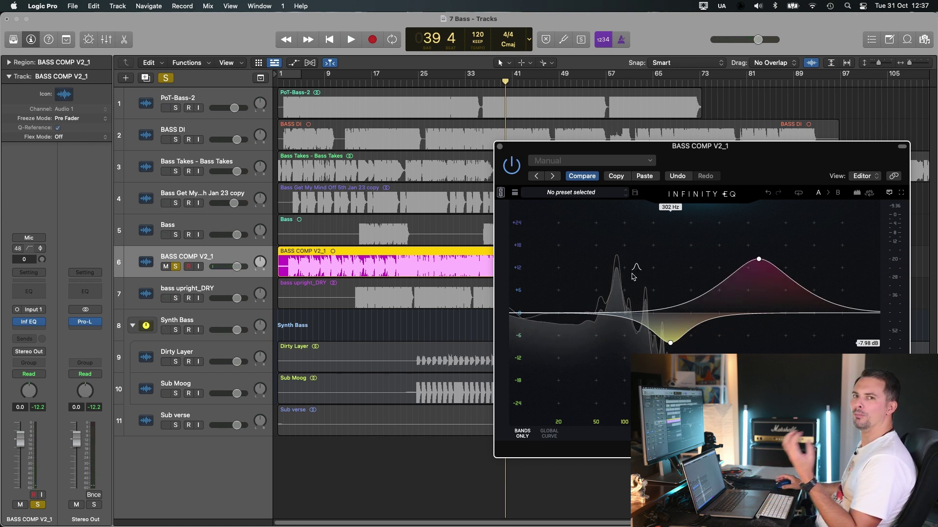
# Add a high-pass filter at 14.3 Hz on BASS COMP V2_1, audition it, and close the Inf EQ window
pyautogui.moveTo(661, 153); pyautogui.dragTo(652, 141)
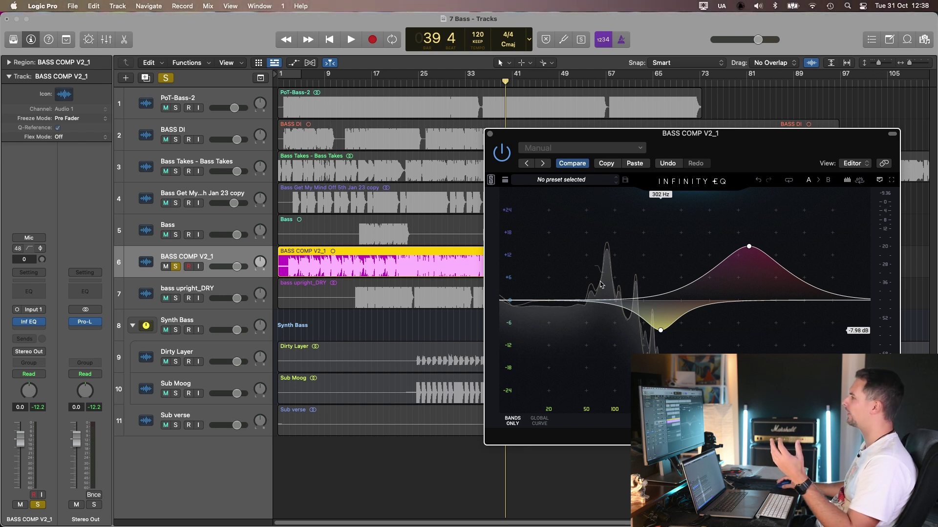
pyautogui.click(525, 342)
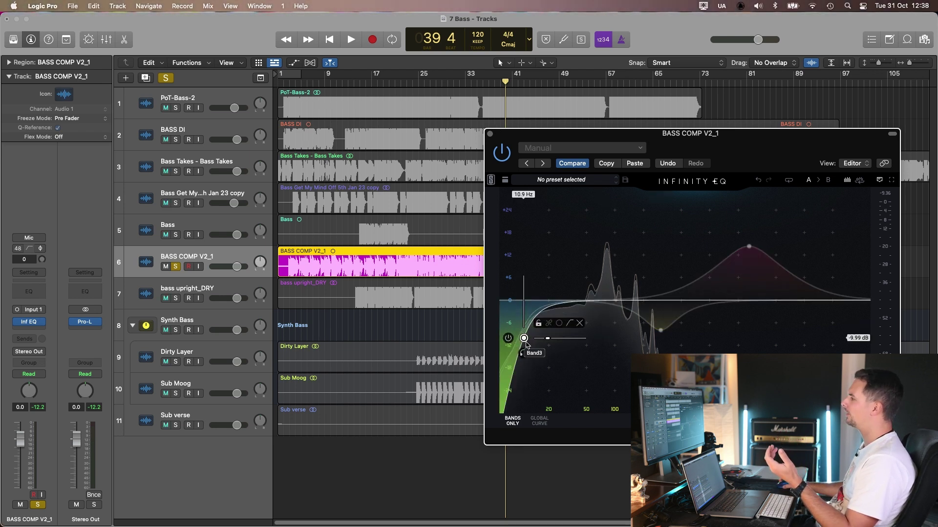
pyautogui.moveTo(525, 341); pyautogui.dragTo(535, 338)
pyautogui.press('space')
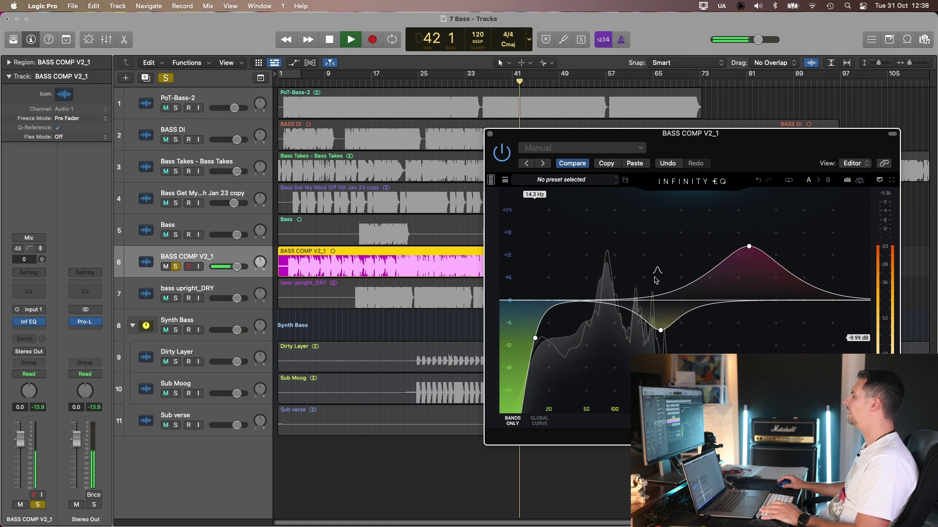
pyautogui.press('space')
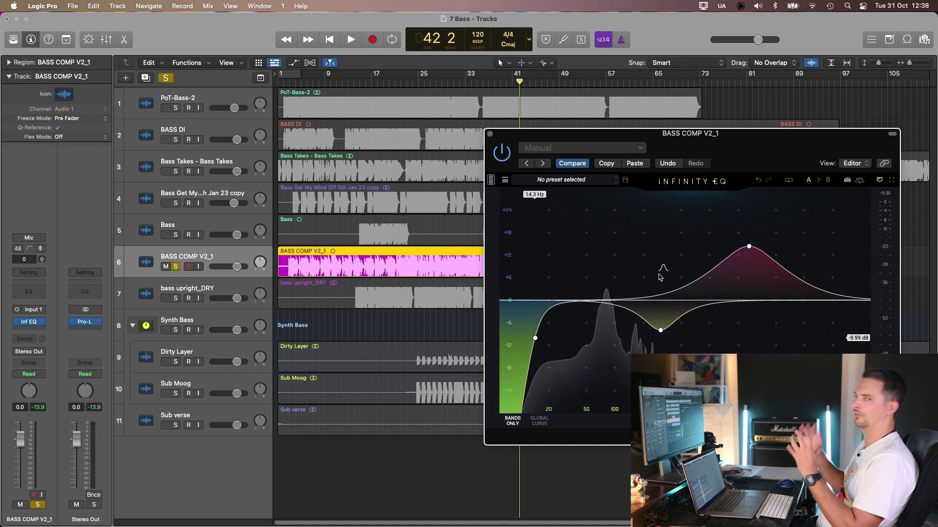
pyautogui.click(491, 135)
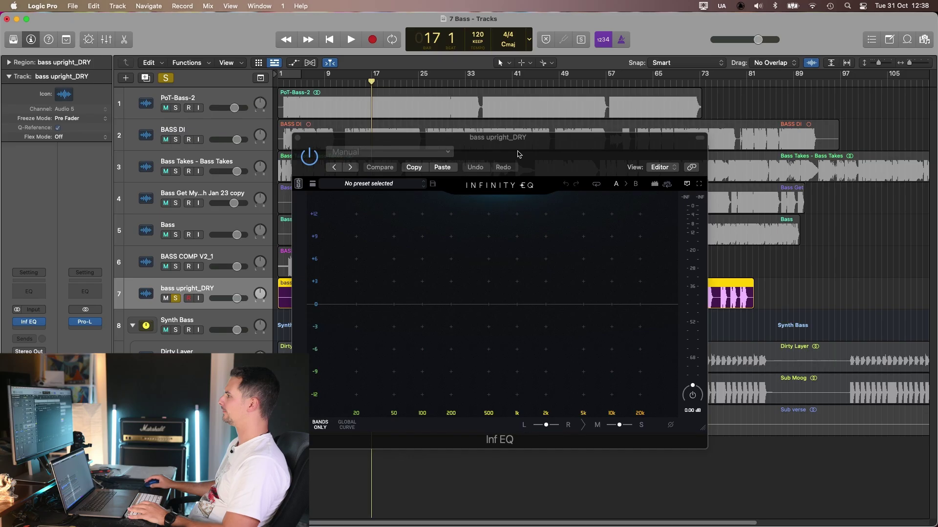
# Play the bass upright_DRY track and add an Inf EQ high-pass filter at 17.5 Hz
pyautogui.press('space')
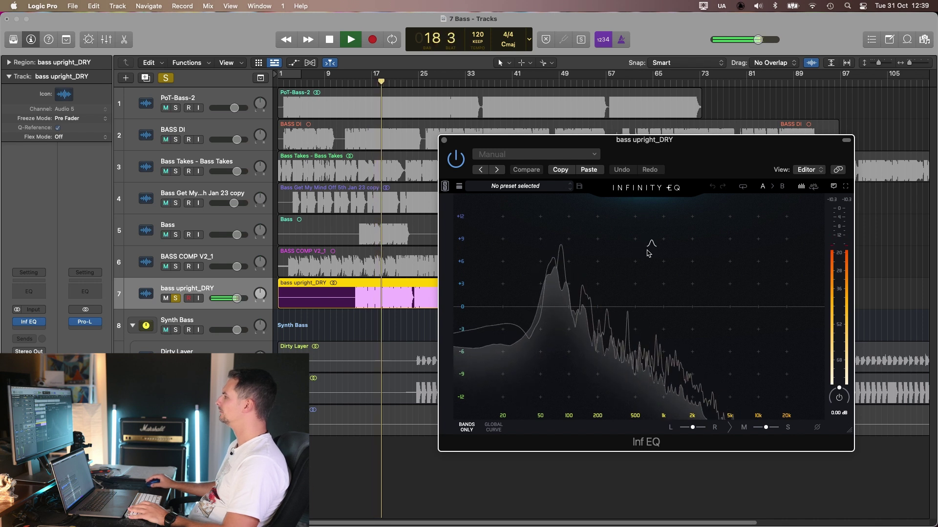
pyautogui.doubleClick(486, 348)
pyautogui.moveTo(486, 348); pyautogui.dragTo(498, 354)
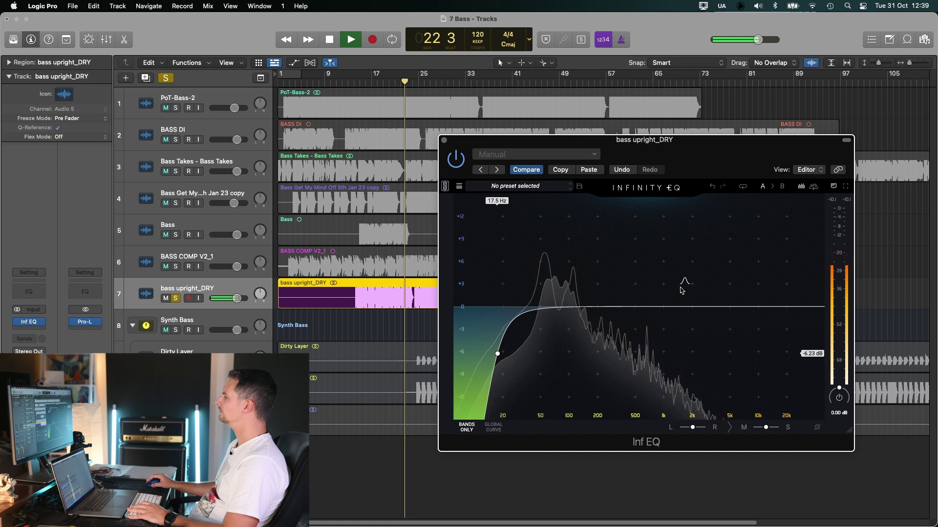
pyautogui.press('space')
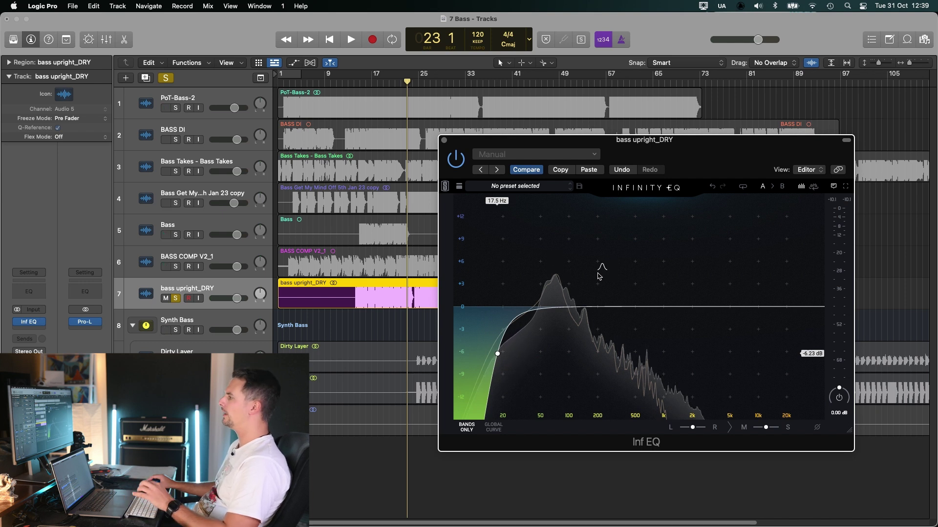
# Replay bass upright_DRY from bar 25, adding a cut of about 4 dB at 214 Hz and a 3.37 dB boost at 2.57 kHz
pyautogui.moveTo(651, 156); pyautogui.dragTo(681, 156)
pyautogui.click(419, 84)
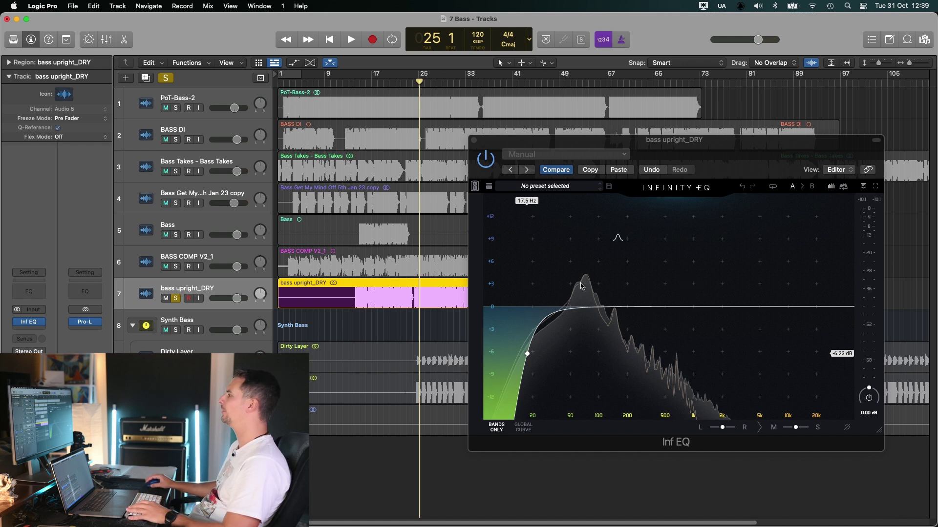
pyautogui.moveTo(705, 156); pyautogui.dragTo(705, 152)
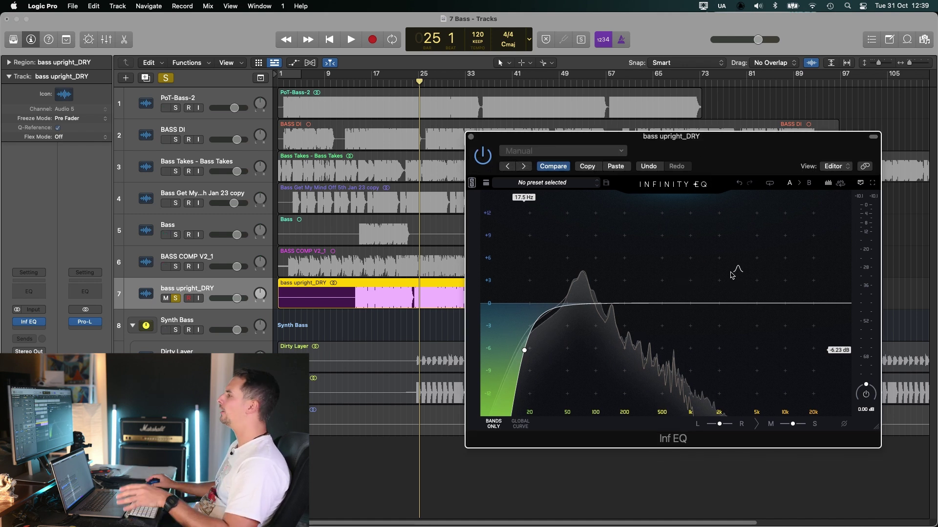
pyautogui.press('space')
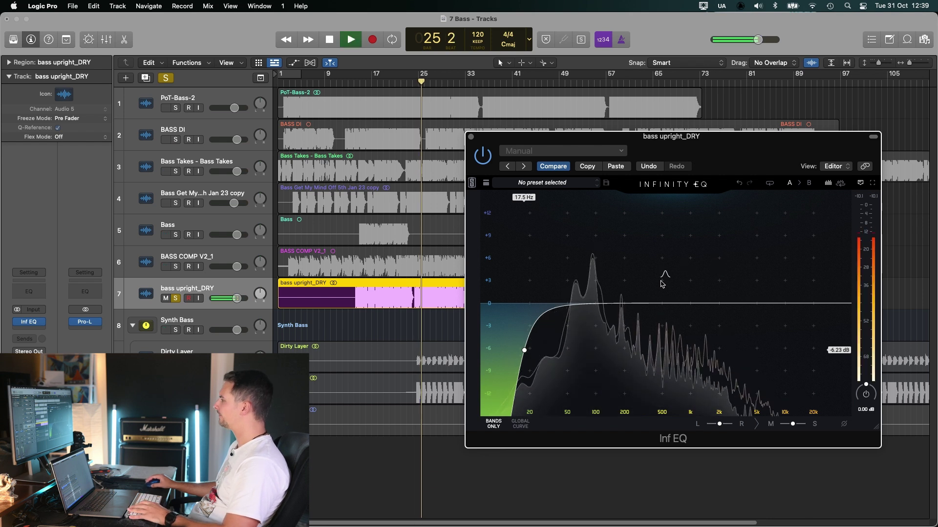
pyautogui.moveTo(660, 284); pyautogui.dragTo(625, 339)
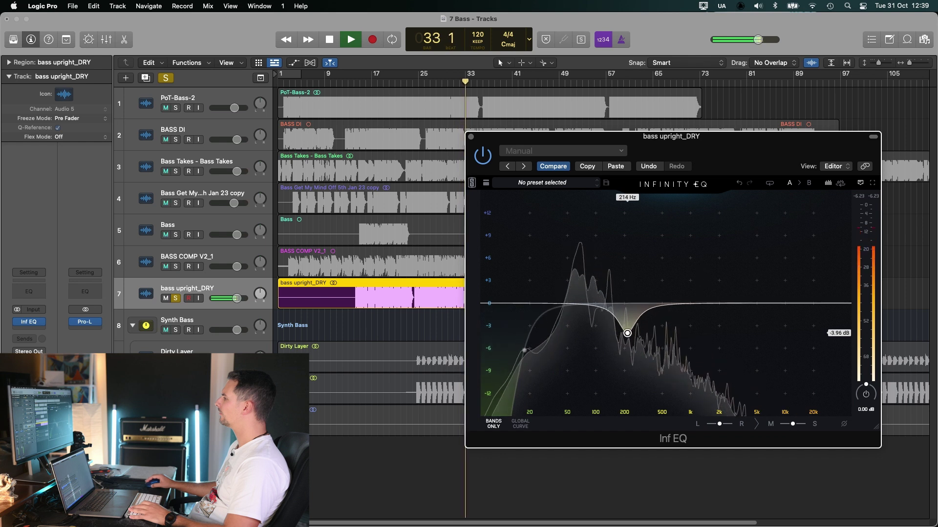
pyautogui.click(685, 293)
pyautogui.moveTo(683, 291); pyautogui.dragTo(728, 278)
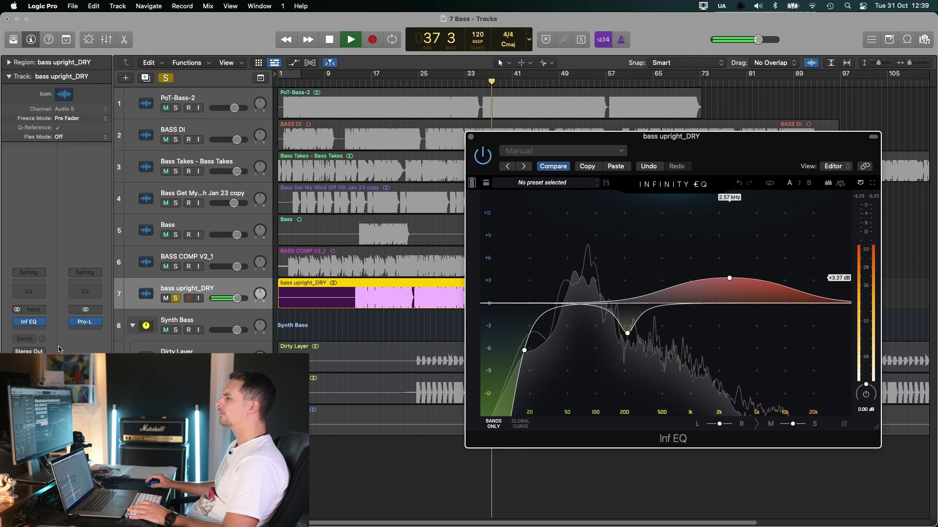
# Insert Virtual Mix Rack after Inf EQ on bass upright_DRY, load the Neve preset, and remove its first module
pyautogui.click(29, 330)
pyautogui.click(493, 266)
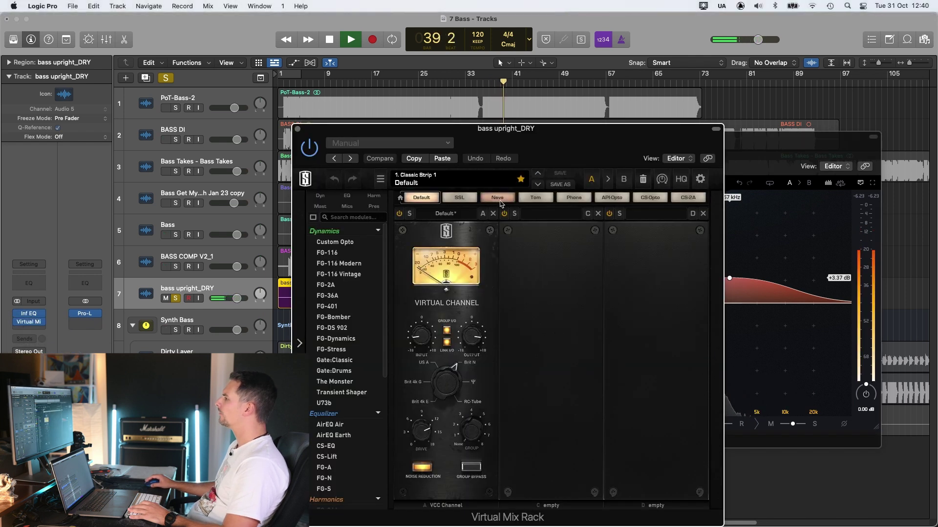
pyautogui.click(499, 198)
pyautogui.click(493, 214)
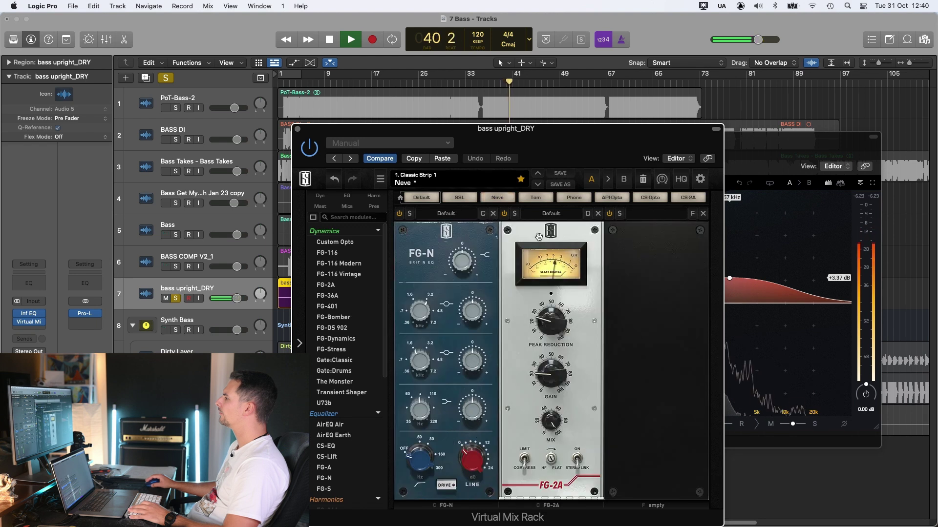
# Place the FG-2A compressor before FG-N and adjust its peak reduction and gain during playback
pyautogui.moveTo(539, 237); pyautogui.dragTo(446, 237)
pyautogui.click(470, 459)
pyautogui.moveTo(446, 325); pyautogui.dragTo(447, 333)
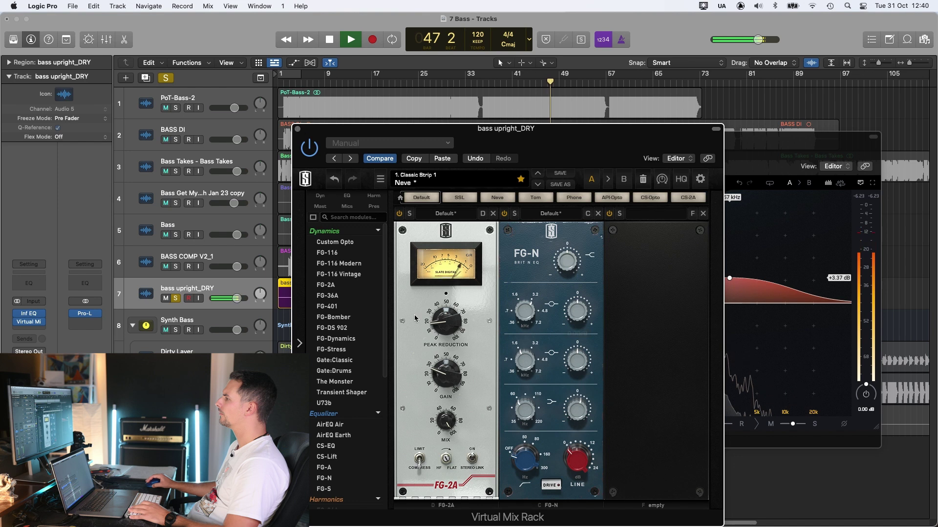
pyautogui.press('space')
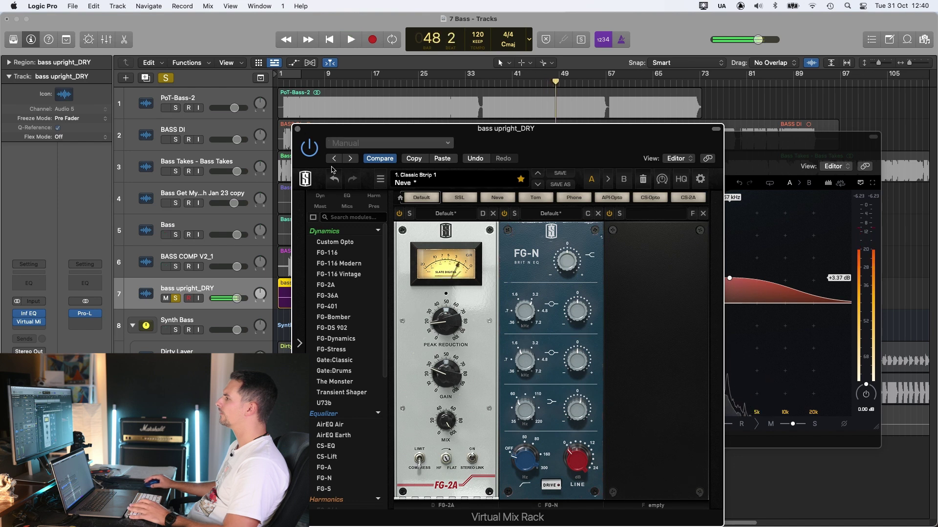
# Remove FG-2A and FG-N from the rack, close the rack window, and return the playhead to bar 25
pyautogui.click(493, 214)
pyautogui.click(493, 214)
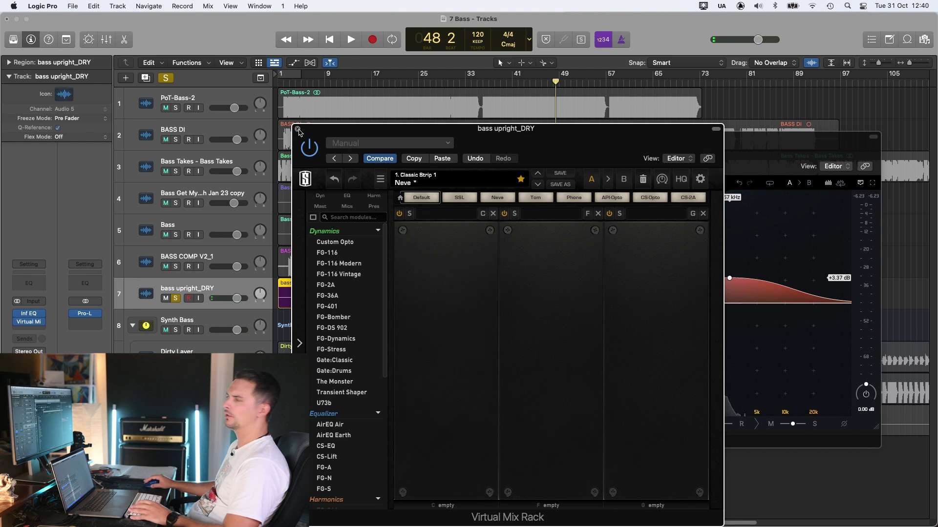
pyautogui.click(298, 130)
pyautogui.moveTo(725, 162); pyautogui.dragTo(762, 175)
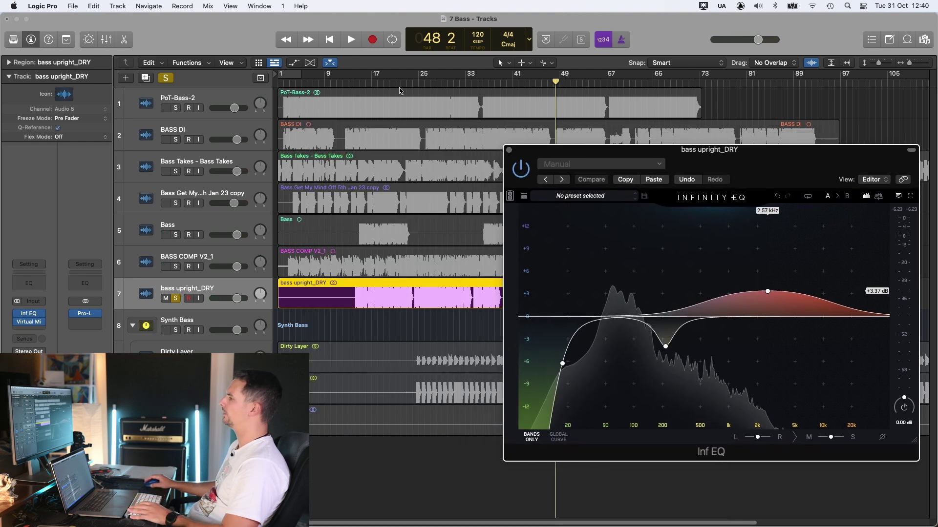
pyautogui.click(419, 84)
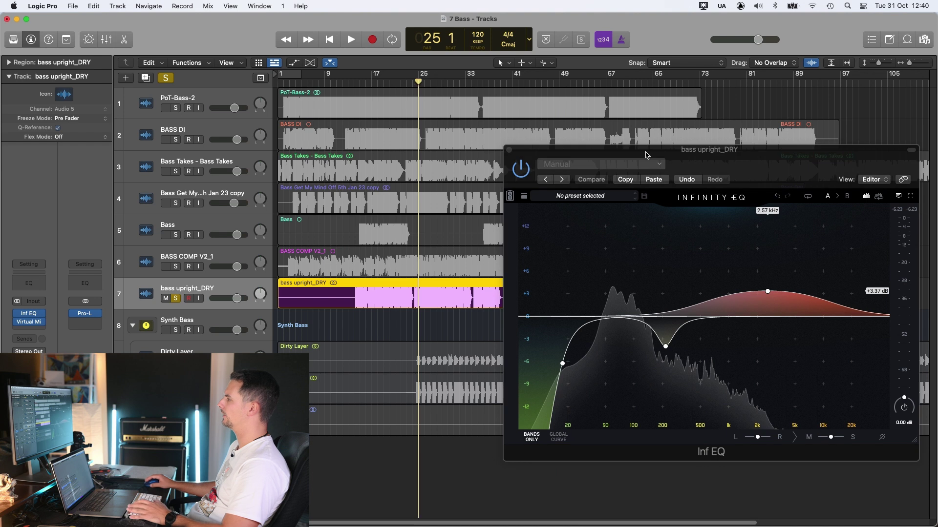
# Replay bass upright_DRY and ease the low-mid cut in Inf EQ to 3.24 dB at 212 Hz
pyautogui.moveTo(737, 162); pyautogui.dragTo(716, 165)
pyautogui.press('space')
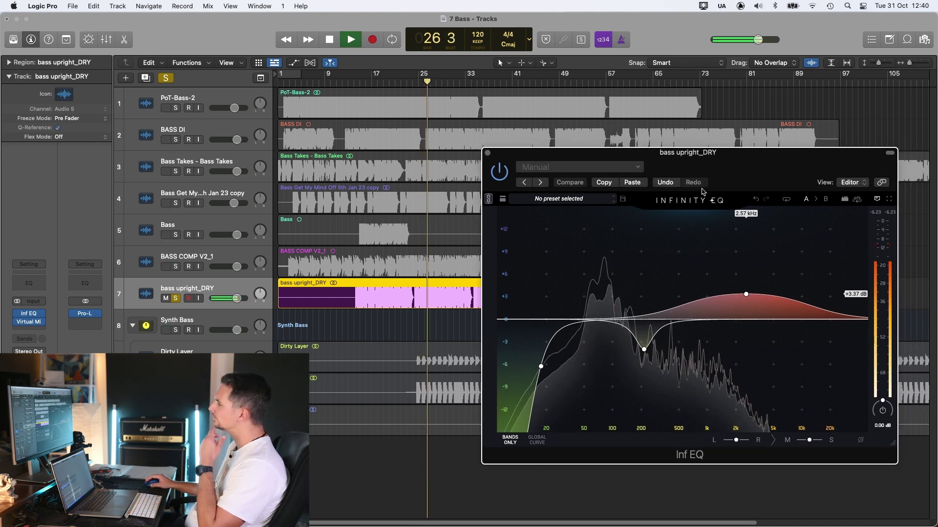
pyautogui.press('space')
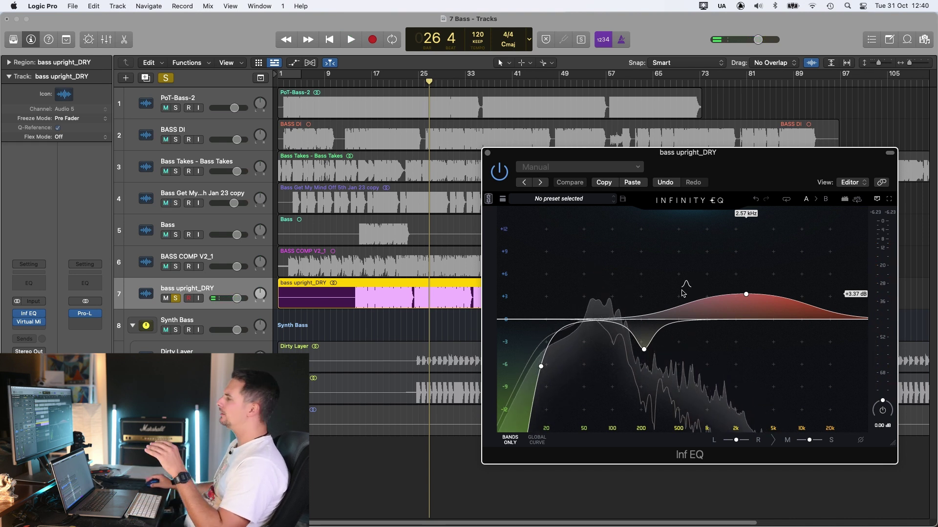
pyautogui.click(746, 293)
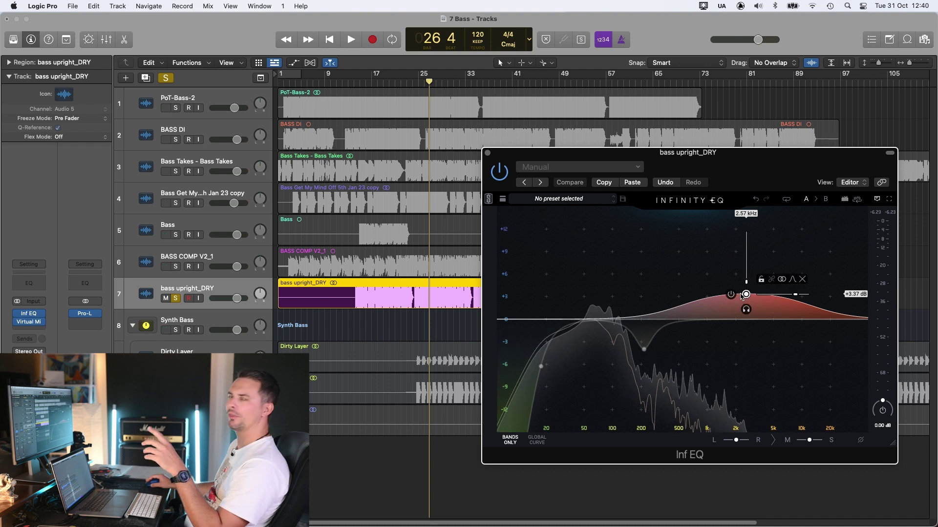
pyautogui.click(644, 349)
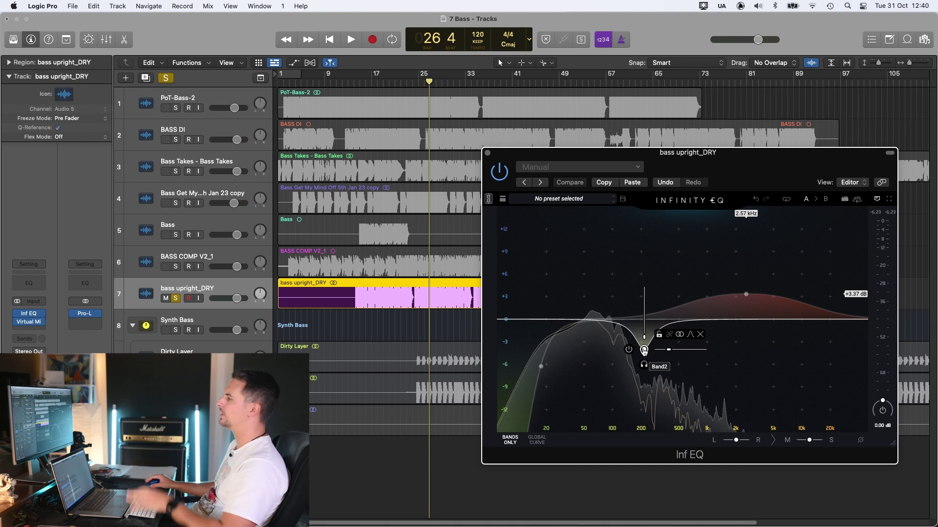
pyautogui.press('space')
pyautogui.moveTo(644, 350)
pyautogui.mouseDown()
pyautogui.moveTo(644, 254)
pyautogui.moveTo(644, 344)
pyautogui.mouseUp()
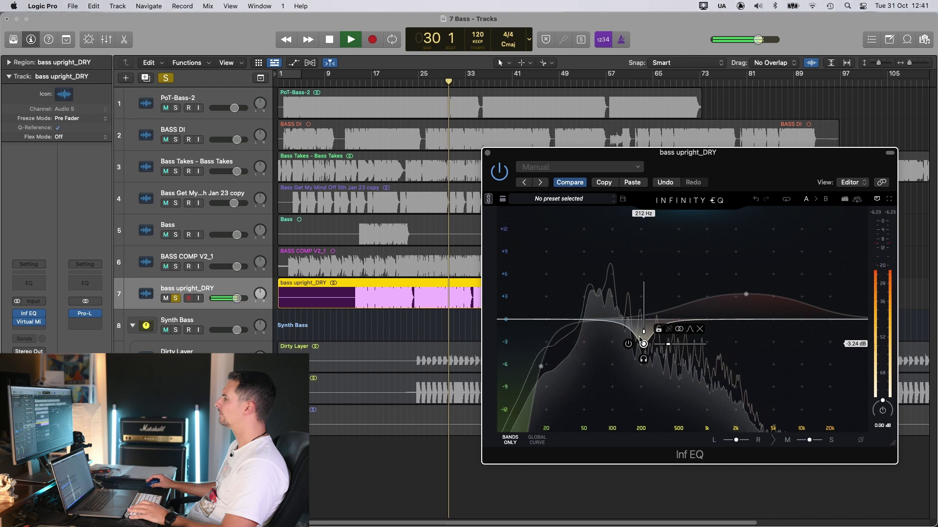
pyautogui.press('space')
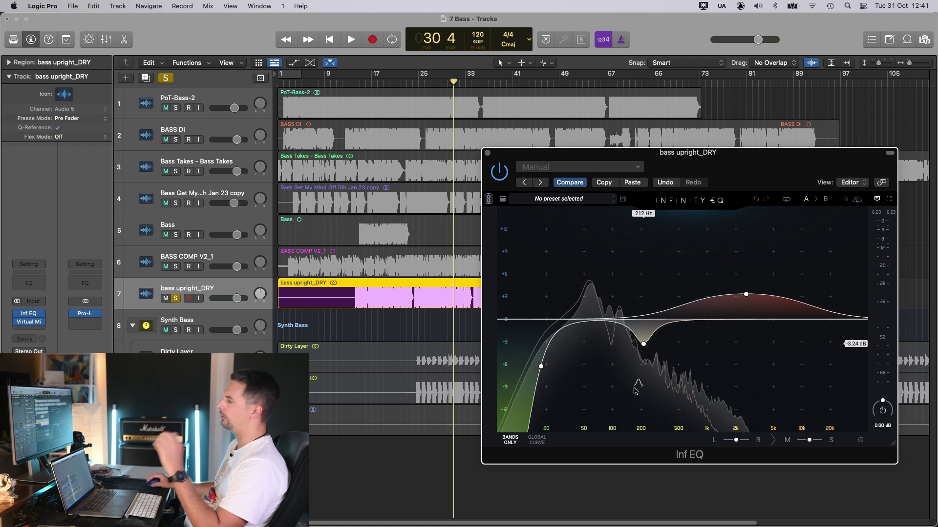
pyautogui.moveTo(639, 288)
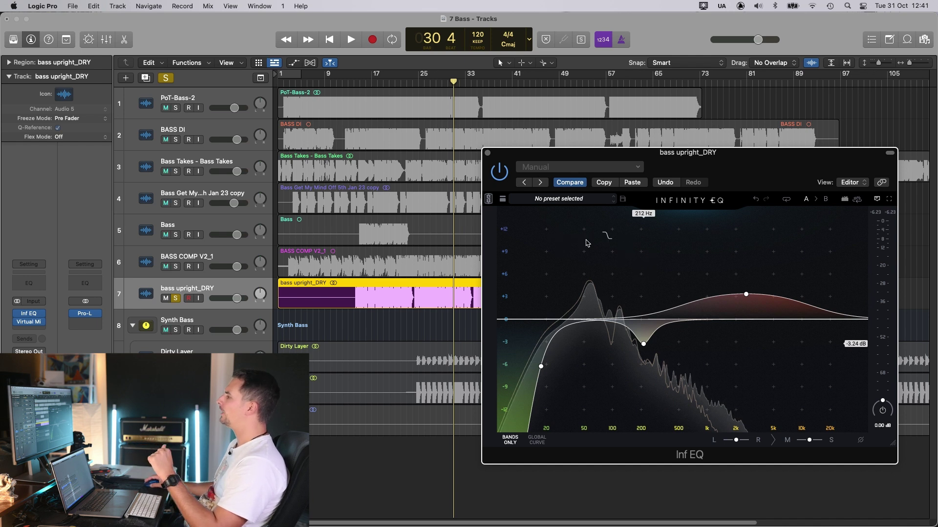
pyautogui.moveTo(600, 301)
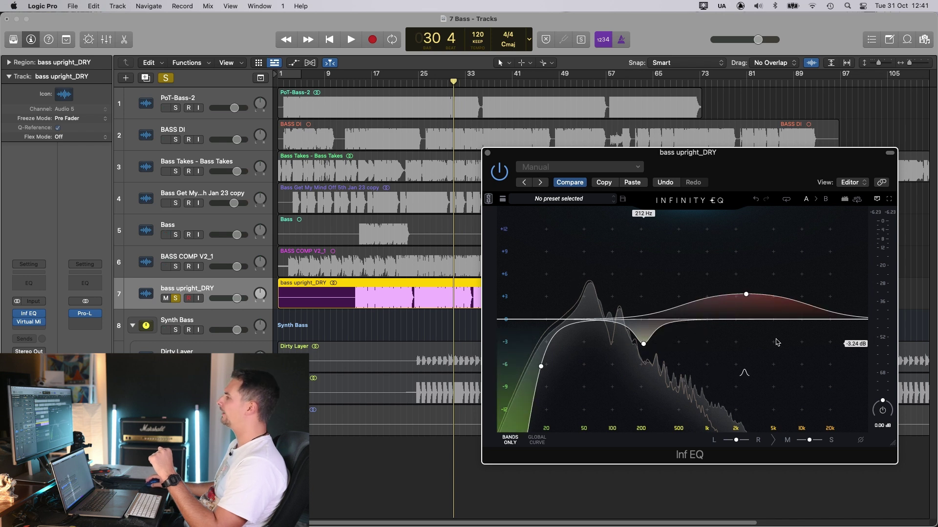
pyautogui.click(746, 293)
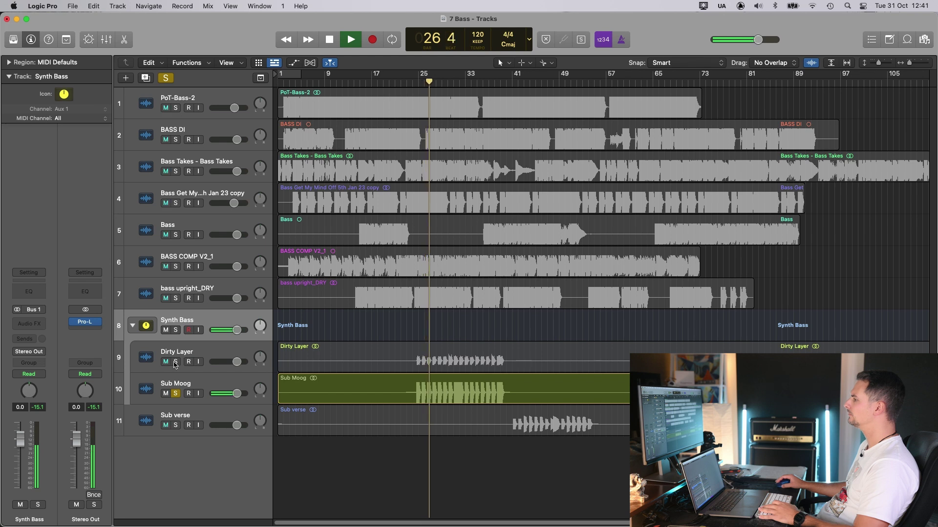
# Audition Dirty Layer soloed with the other solos cleared, and solo the whole Synth Bass stack instead
pyautogui.keyDown('alt'); pyautogui.click(175, 364); pyautogui.keyUp('alt')
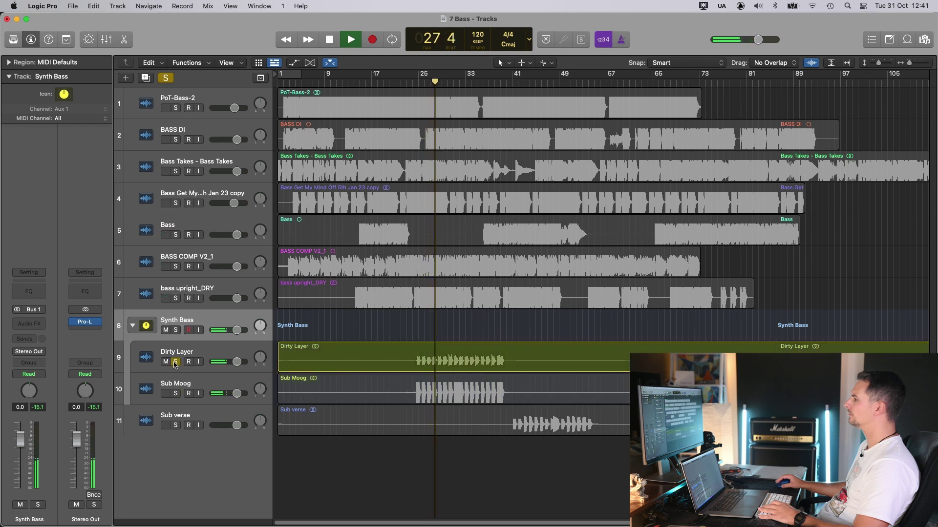
pyautogui.keyDown('alt'); pyautogui.click(176, 331); pyautogui.keyUp('alt')
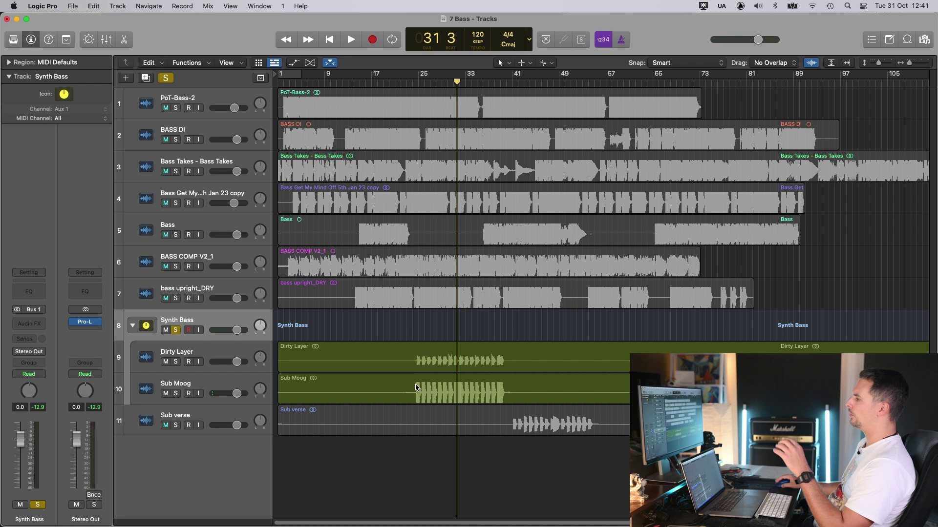
pyautogui.click(414, 388)
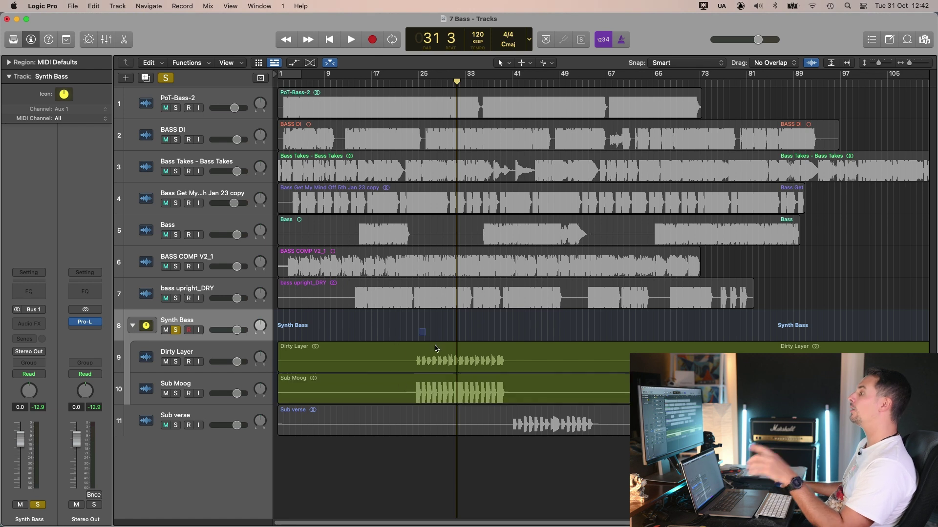
pyautogui.click(449, 361)
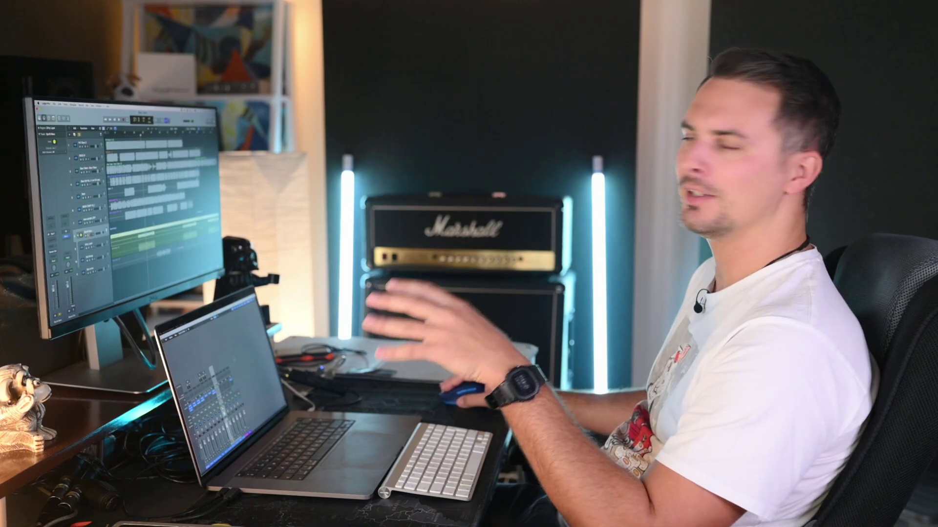
# Insert Inf EQ on Sub Moog and audition that track on its own from bar 25
pyautogui.click(92, 259)
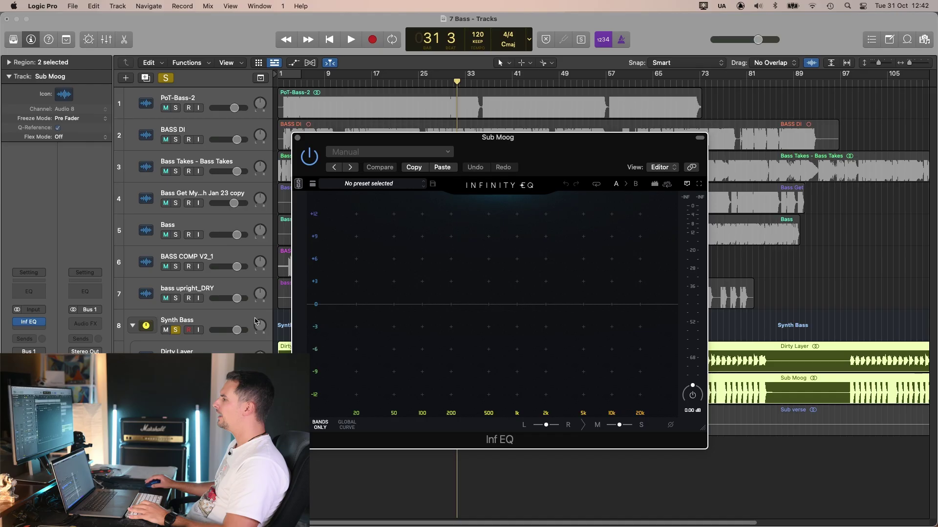
pyautogui.moveTo(440, 137); pyautogui.dragTo(642, 115)
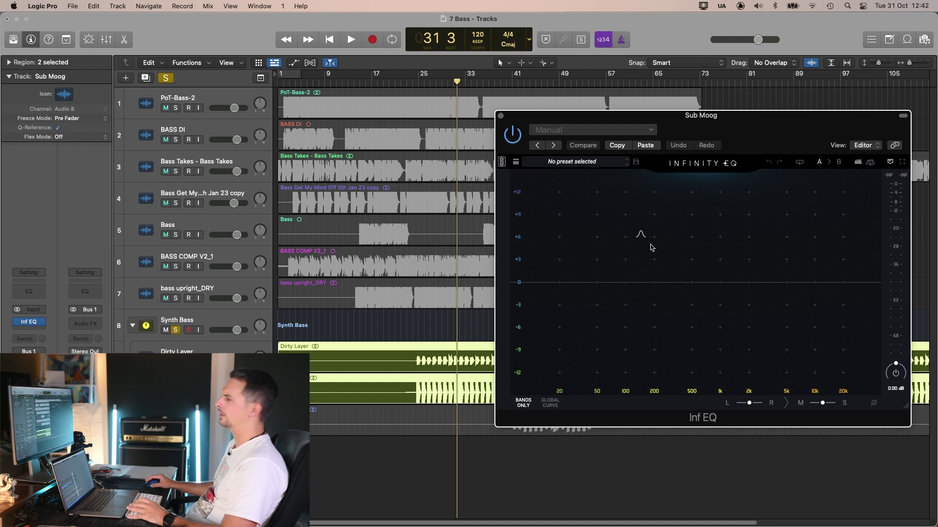
pyautogui.click(428, 73)
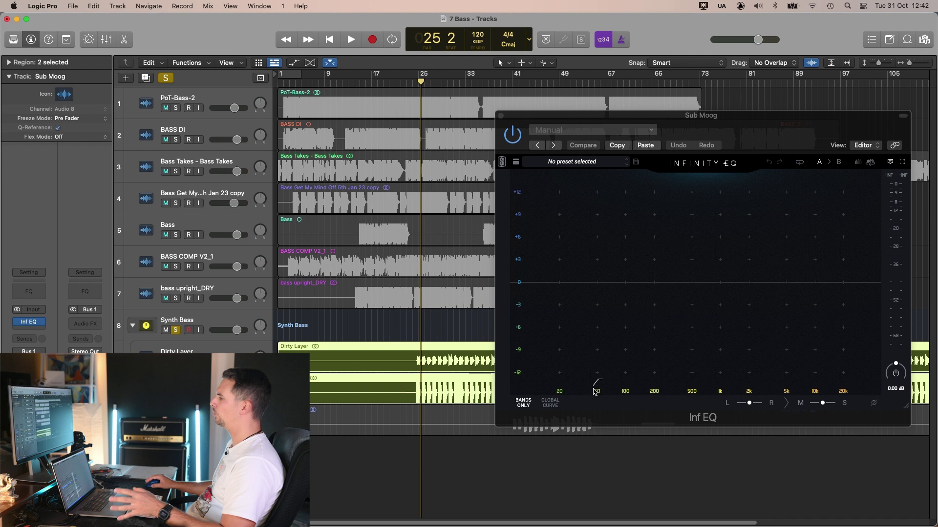
pyautogui.press('space')
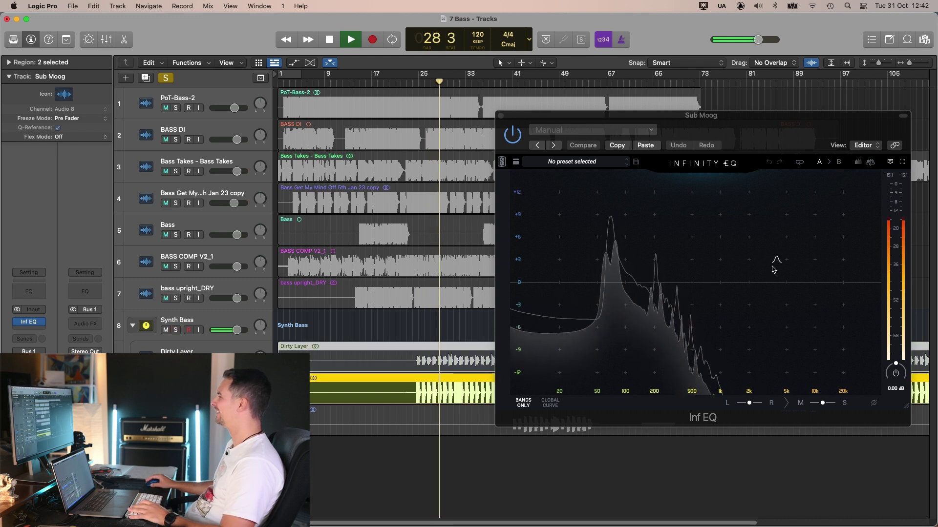
pyautogui.press('space')
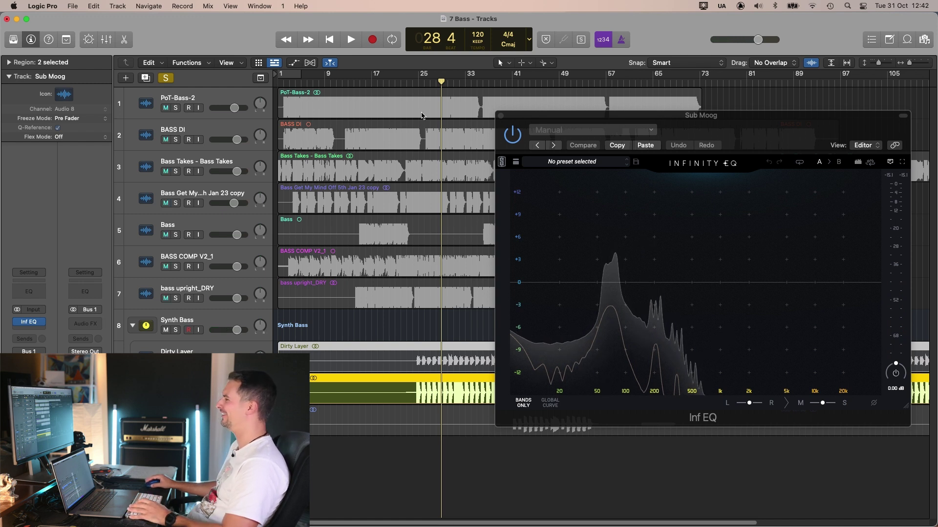
pyautogui.press('space')
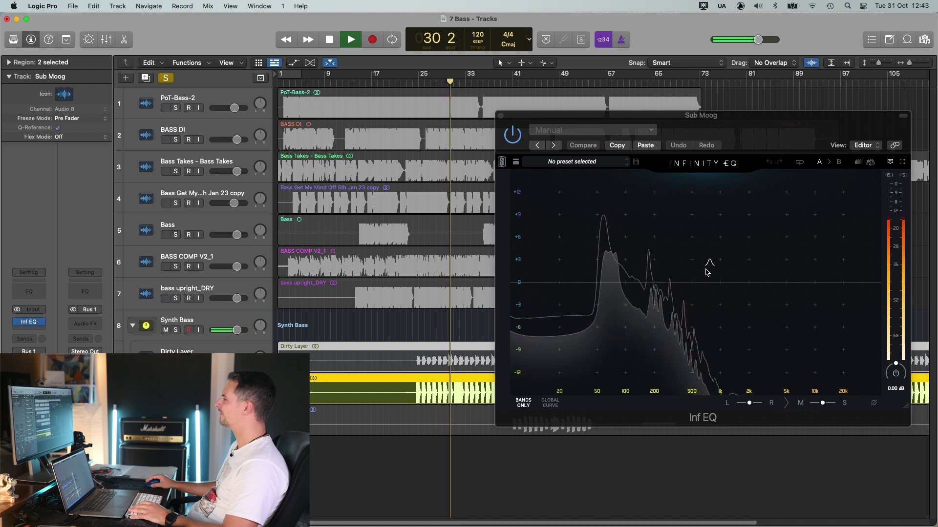
pyautogui.press('space')
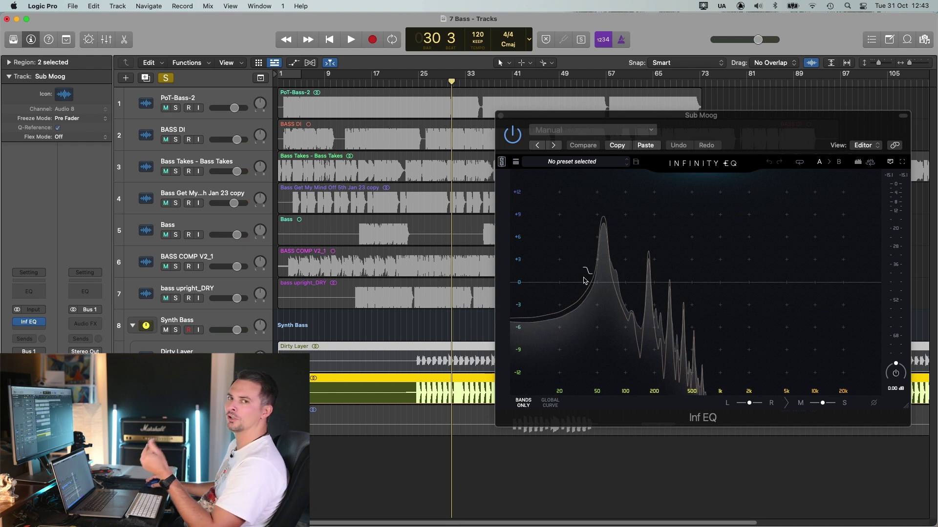
# Add a bell band on Sub Moog during playback, cutting 2.72 dB at 202 Hz
pyautogui.click(672, 239)
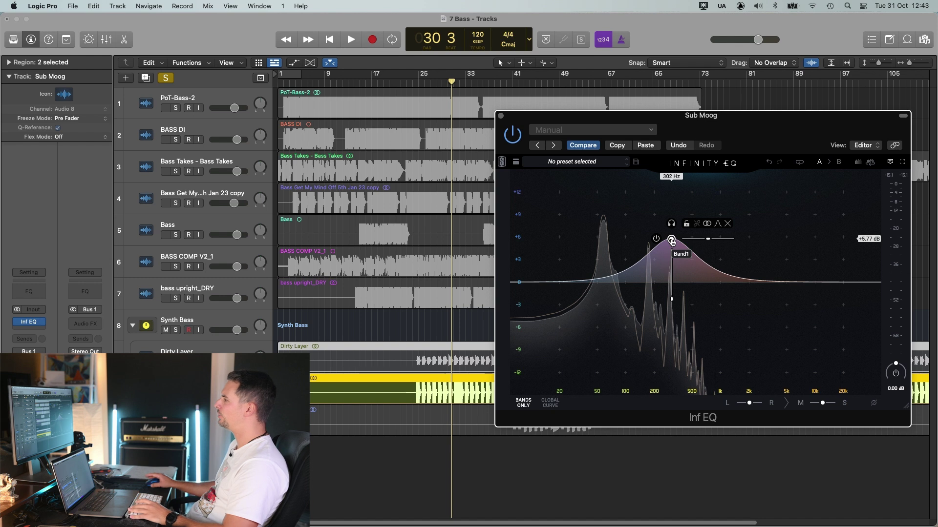
pyautogui.press('space')
pyautogui.moveTo(672, 241); pyautogui.dragTo(654, 303)
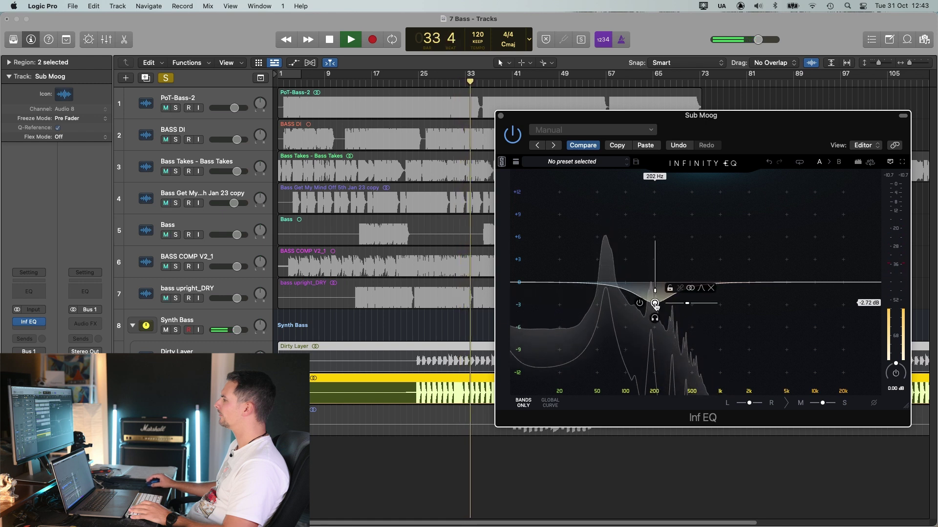
pyautogui.press('space')
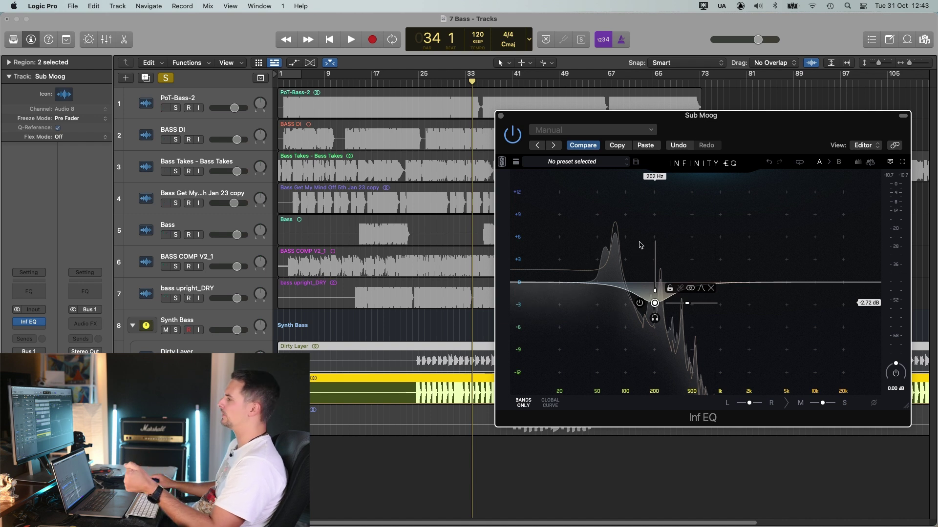
# Add a high-pass filter at 19.7 Hz on Sub Moog, with its level at -4.09 dB, and play the result
pyautogui.click(534, 303)
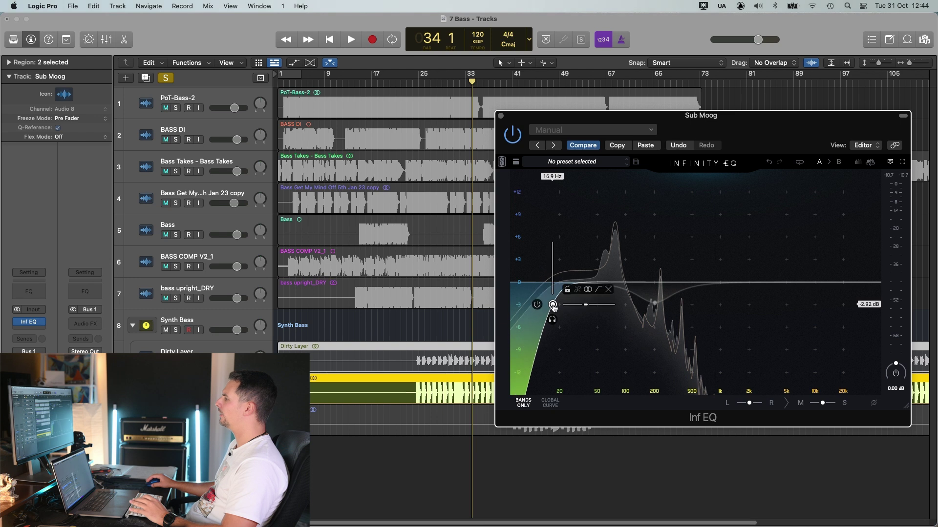
pyautogui.moveTo(553, 306); pyautogui.dragTo(559, 313)
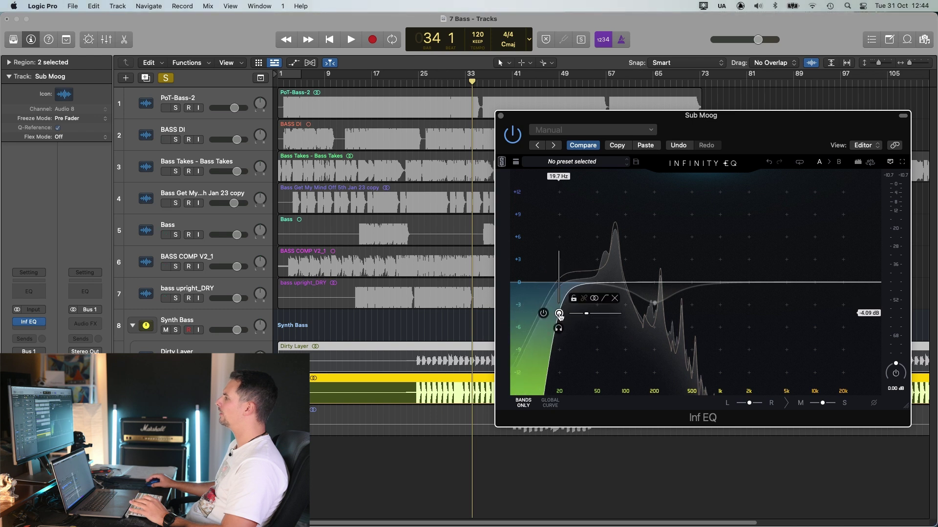
pyautogui.press('space')
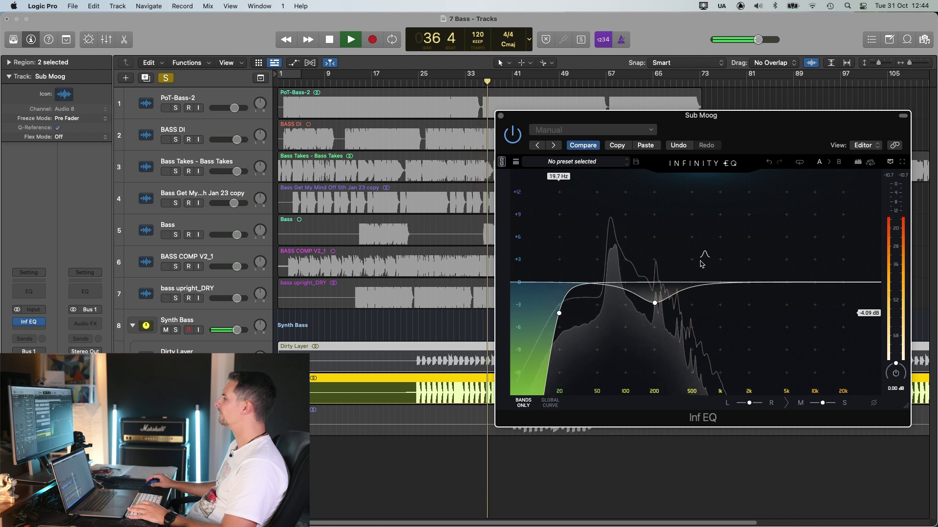
pyautogui.press('space')
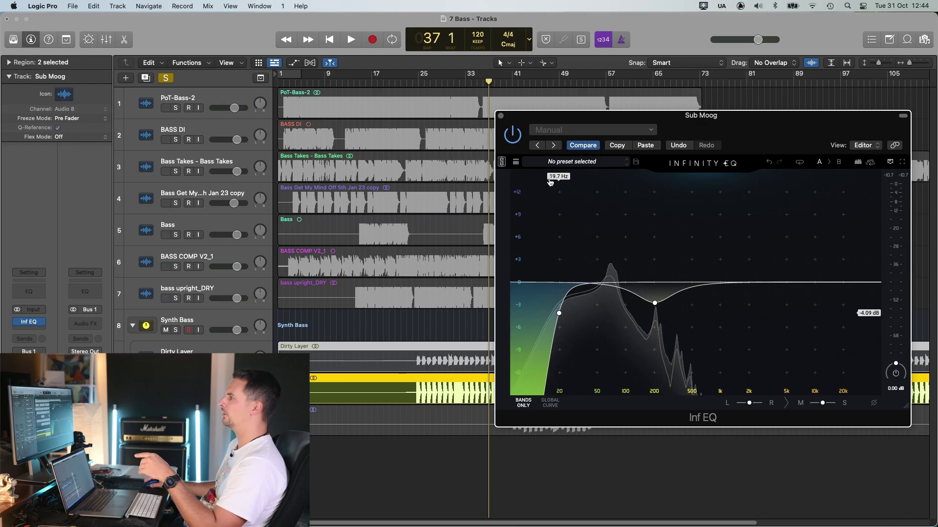
# Solo Dirty Layer alongside Sub Moog, insert Inf EQ on Dirty Layer, and play its spectrum
pyautogui.click(176, 362)
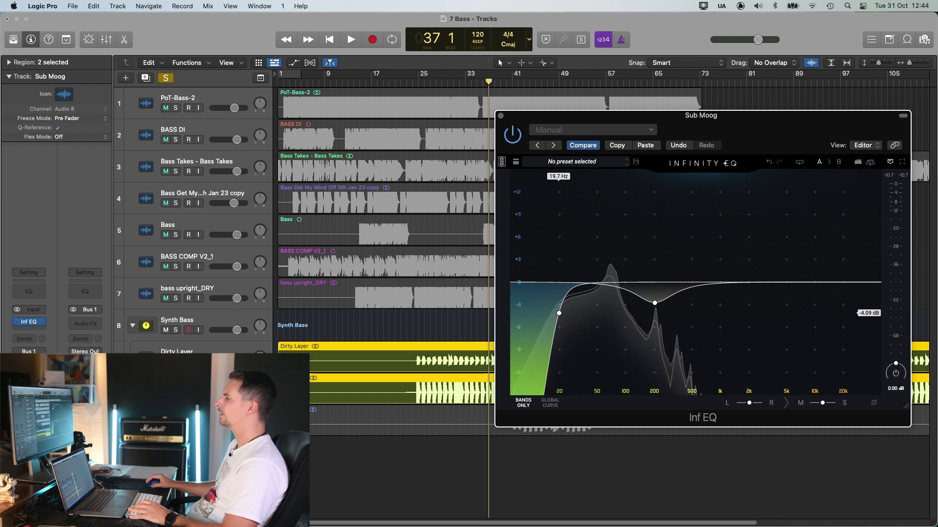
pyautogui.click(213, 351)
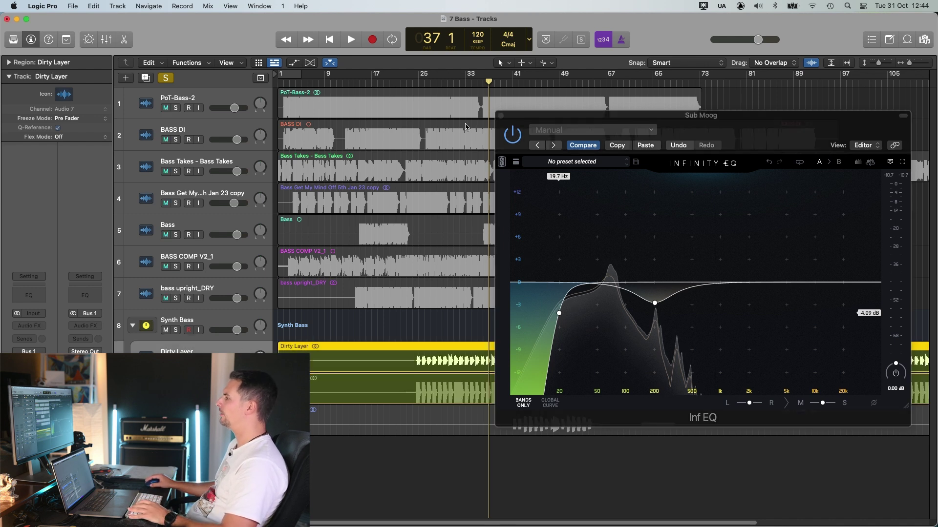
pyautogui.press('v')
pyautogui.press('space')
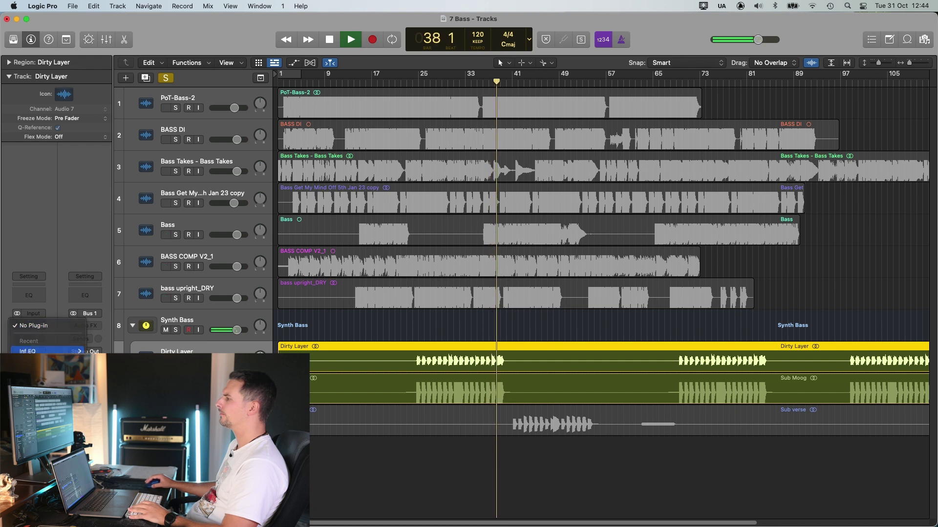
pyautogui.press('v')
pyautogui.moveTo(550, 138); pyautogui.dragTo(780, 86)
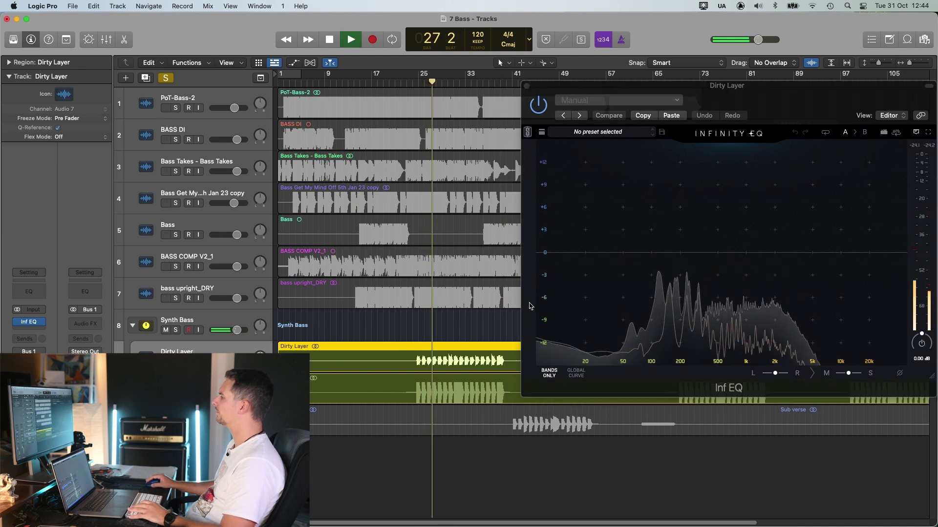
pyautogui.press('space')
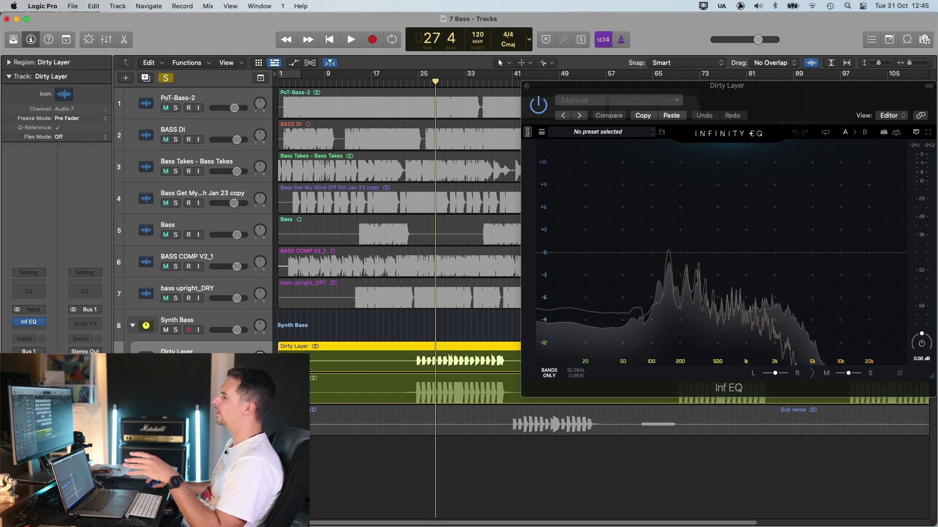
# Place Sub Moog's Inf EQ window beside the Dirty Layer one and return the playhead to bar 26
pyautogui.press('Down')
pyautogui.click(29, 322)
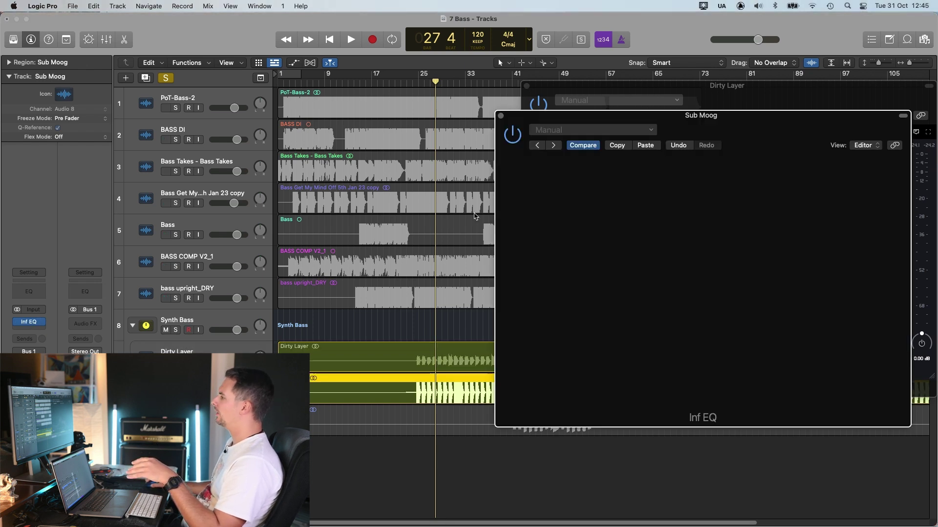
pyautogui.moveTo(773, 129); pyautogui.dragTo(281, 66)
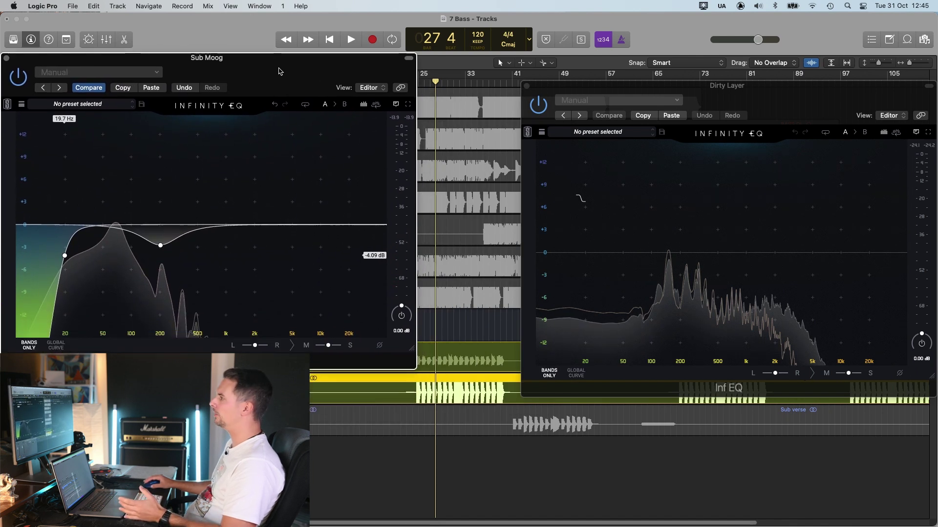
pyautogui.click(424, 87)
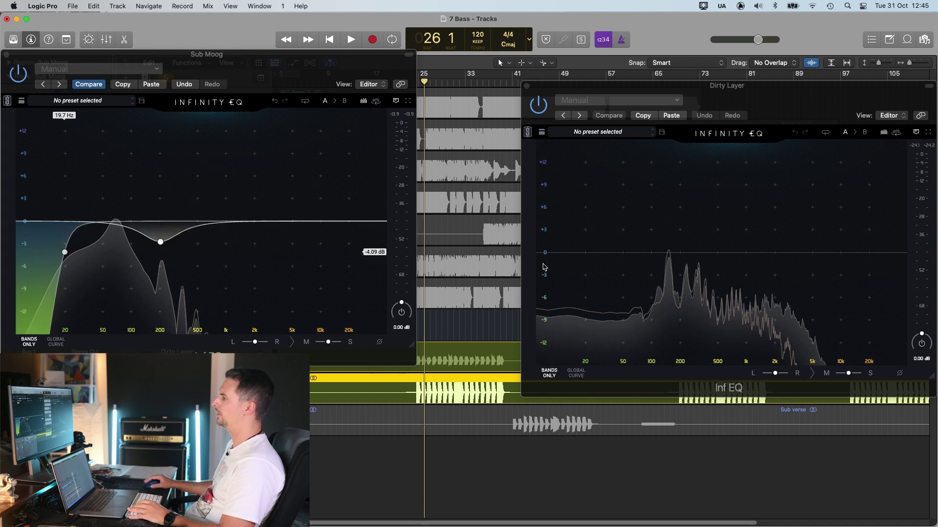
# Play Sub Moog and Dirty Layer together to compare their spectra, and close Sub Moog's Inf EQ window
pyautogui.press('space')
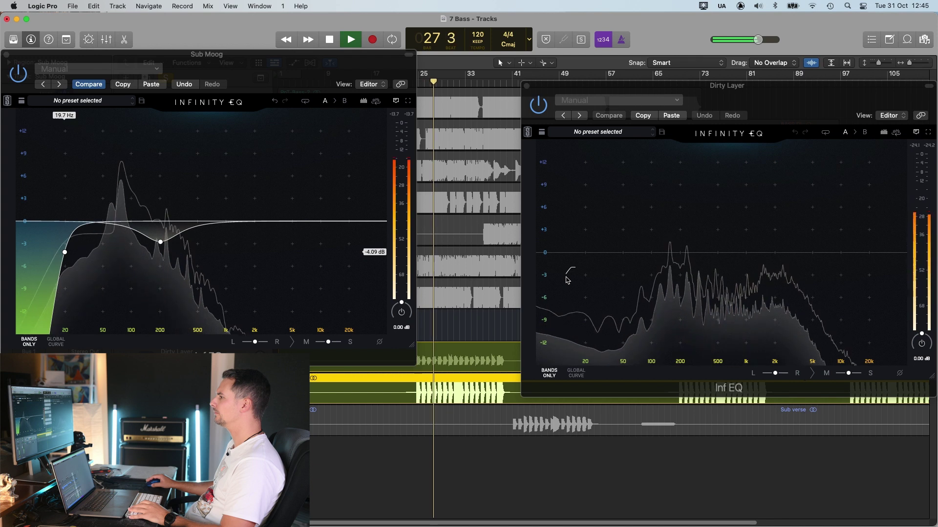
pyautogui.press('space')
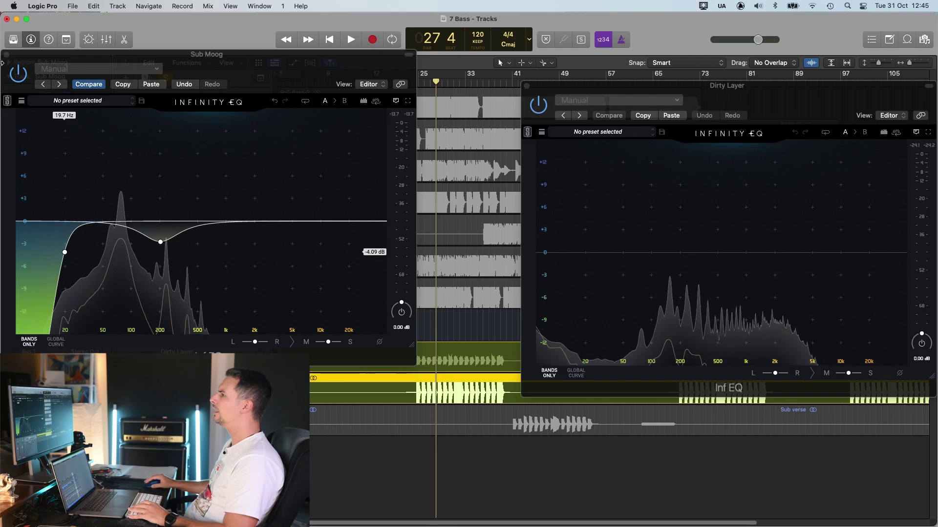
pyautogui.click(6, 55)
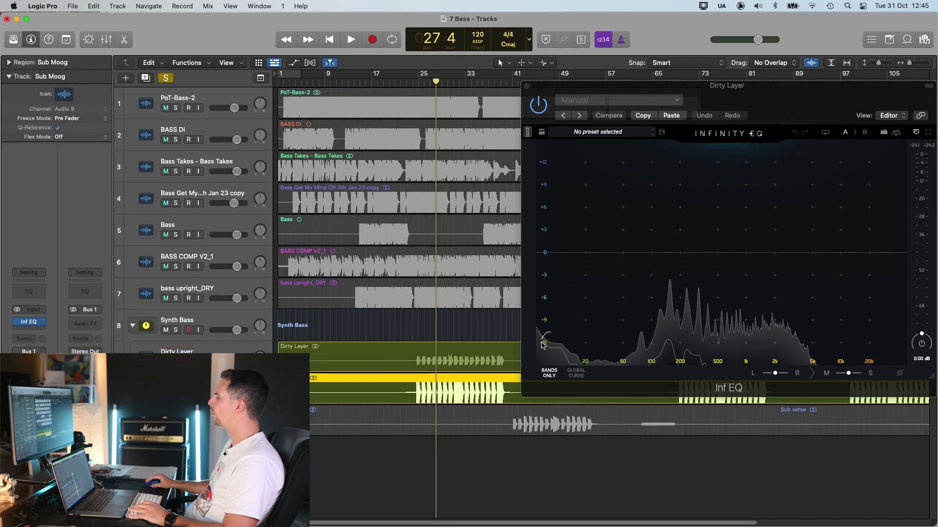
# Add a high-pass filter at 44.1 Hz on Dirty Layer, with its level at -8.63 dB, play it, and close its Inf EQ
pyautogui.click(614, 318)
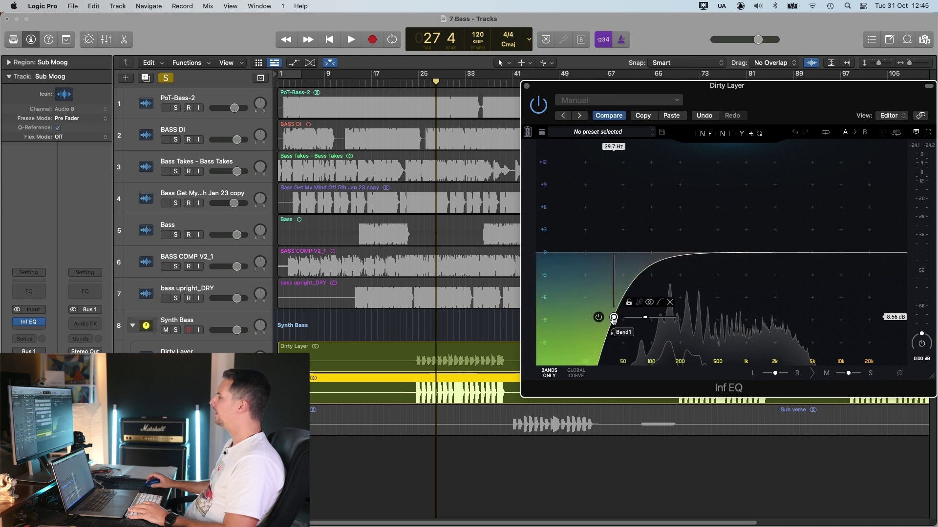
pyautogui.moveTo(614, 319); pyautogui.dragTo(618, 332)
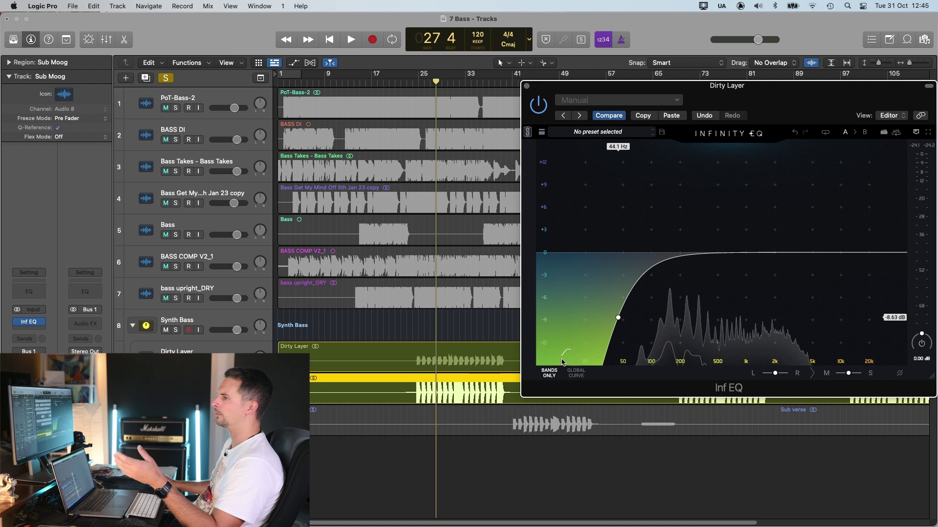
pyautogui.moveTo(618, 319)
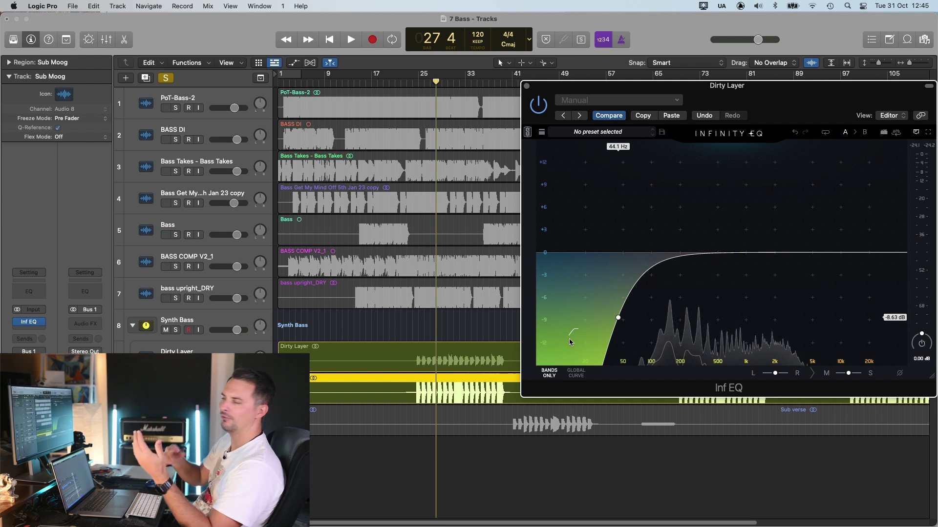
pyautogui.click(618, 319)
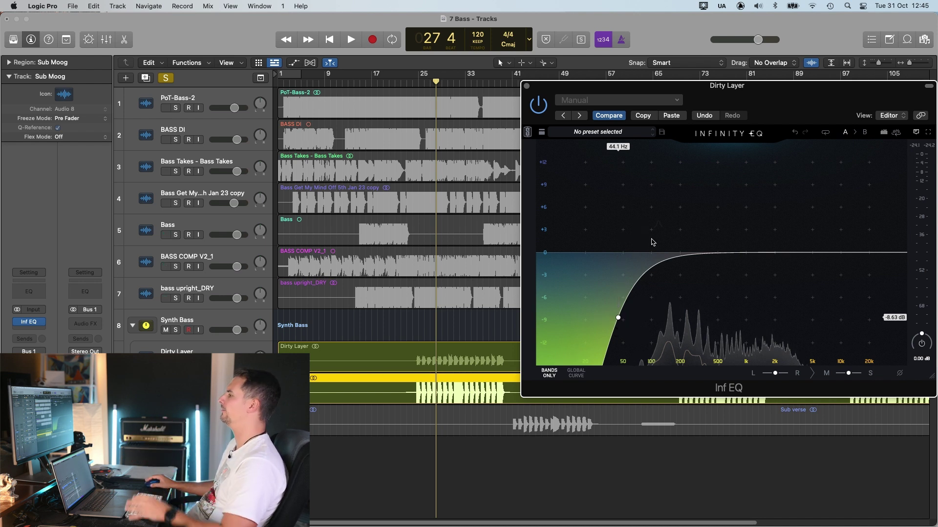
pyautogui.press('space')
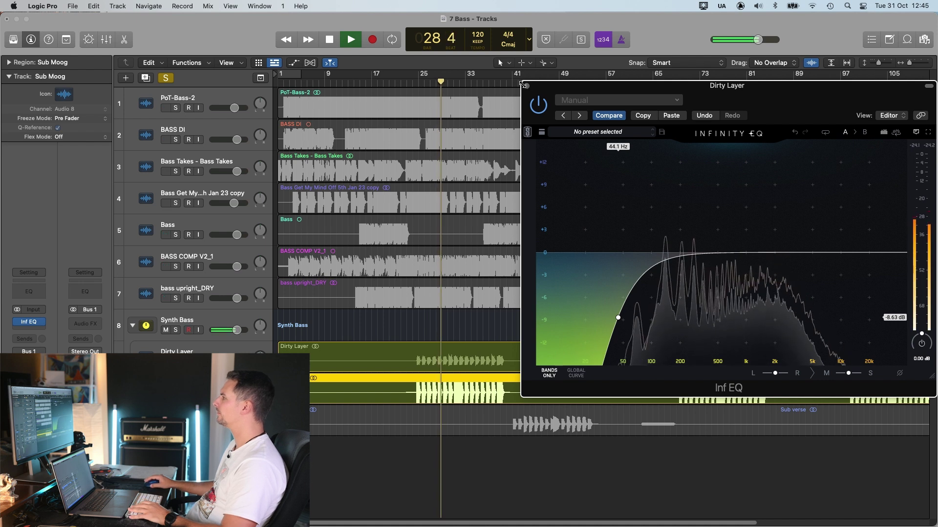
pyautogui.click(525, 86)
# Open Inf EQ on the Synth Bass stack, view the combined spectrum during playback, and move its window off the track list
pyautogui.click(220, 322)
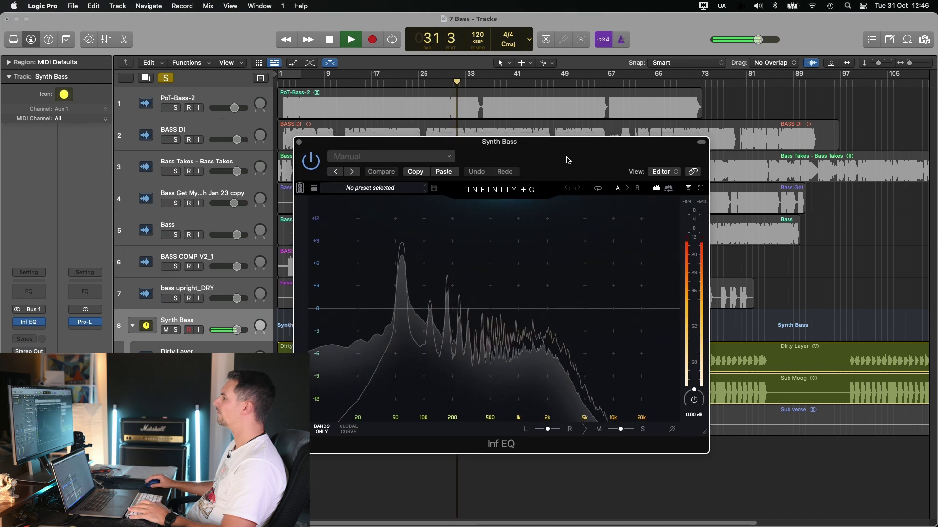
pyautogui.press('space')
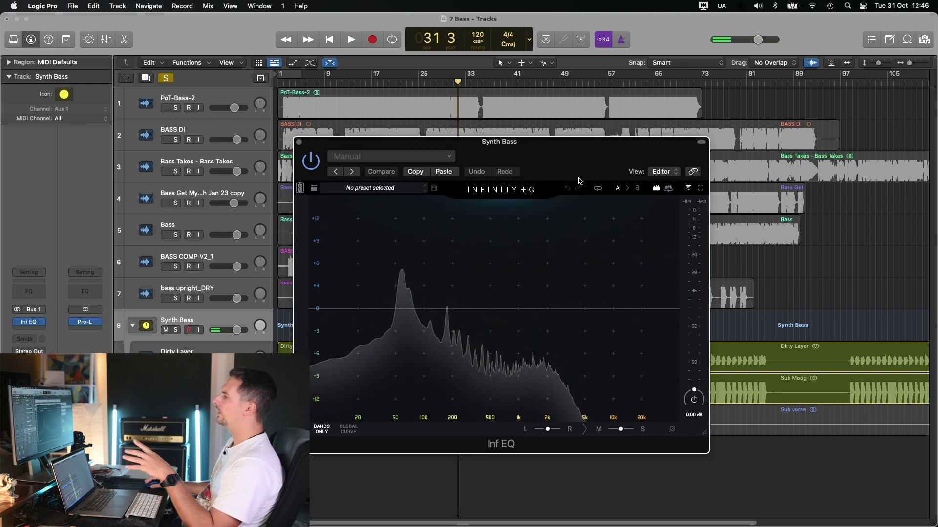
pyautogui.moveTo(570, 165); pyautogui.dragTo(756, 119)
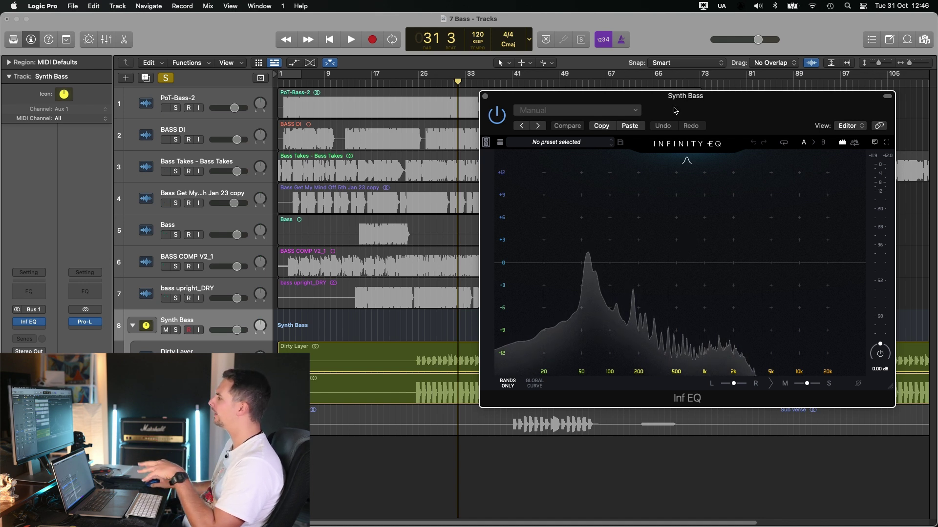
pyautogui.moveTo(712, 103); pyautogui.dragTo(717, 99)
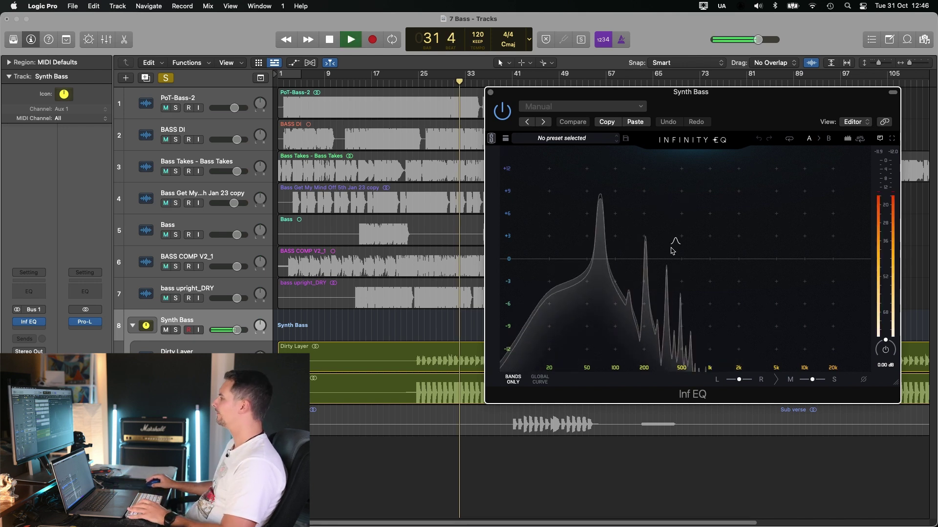
# Add a bell cut of about 2 dB near 310 Hz and a 5.45 dB boost at 6.56 kHz on Synth Bass during playback
pyautogui.moveTo(679, 228); pyautogui.dragTo(661, 276)
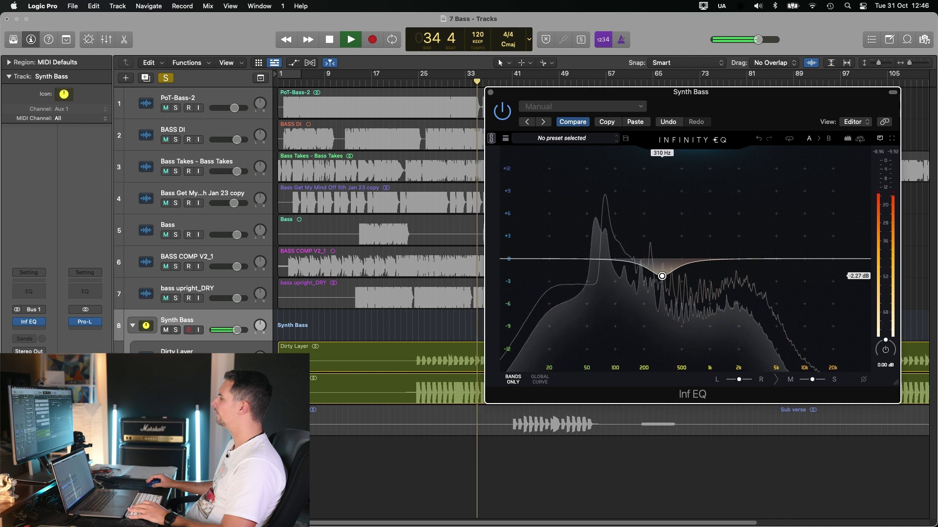
pyautogui.moveTo(762, 218); pyautogui.dragTo(788, 220)
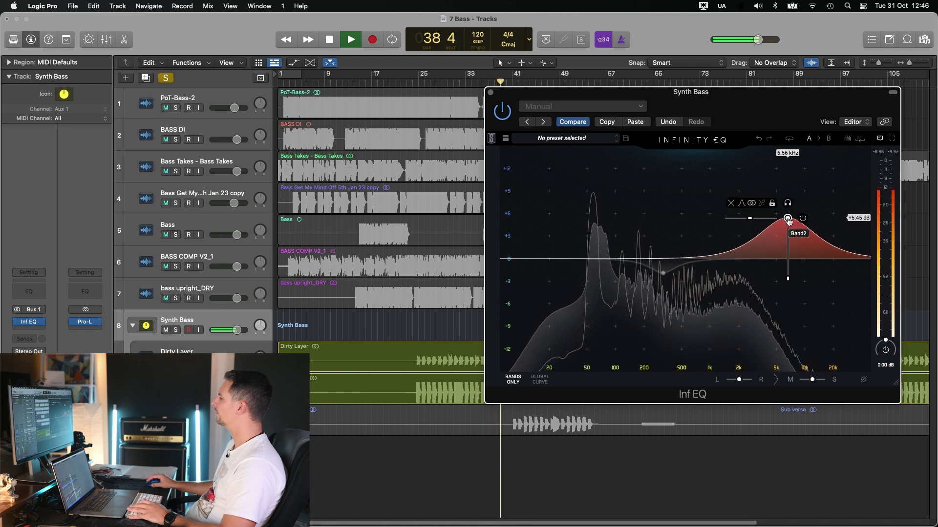
pyautogui.press('space')
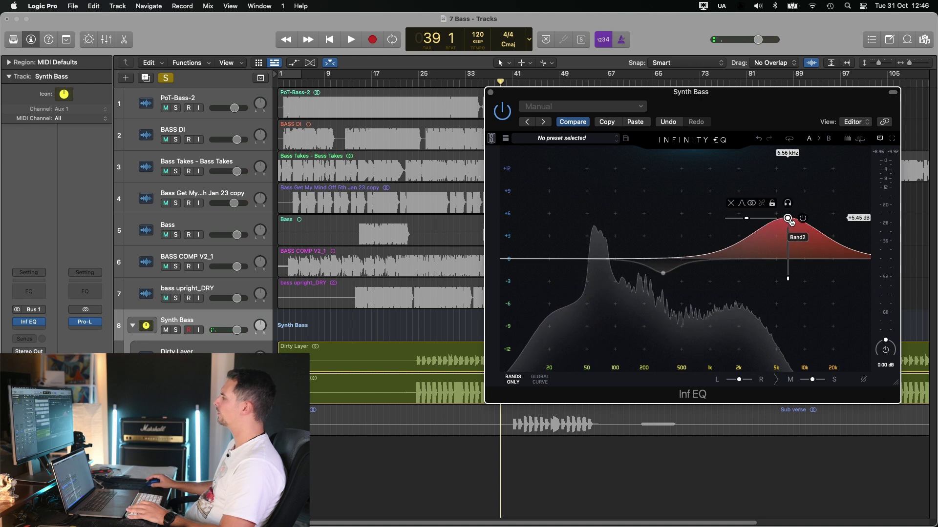
# Replay Synth Bass from about bar 25 and shift its high boost to 10.3 kHz at +5.51 dB
pyautogui.click(417, 84)
pyautogui.press('space')
pyautogui.moveTo(787, 218)
pyautogui.mouseDown()
pyautogui.moveTo(733, 217)
pyautogui.moveTo(741, 205)
pyautogui.moveTo(743, 263)
pyautogui.moveTo(806, 217)
pyautogui.mouseUp()
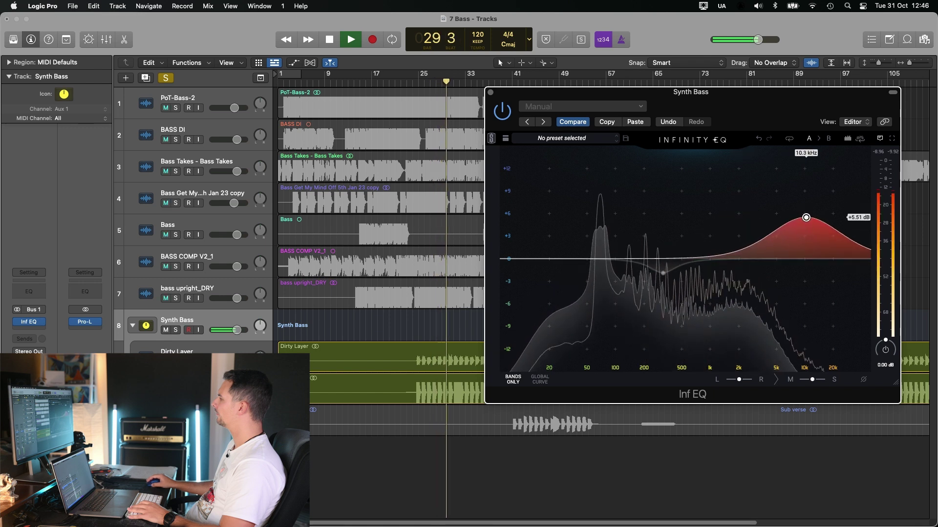
pyautogui.press('space')
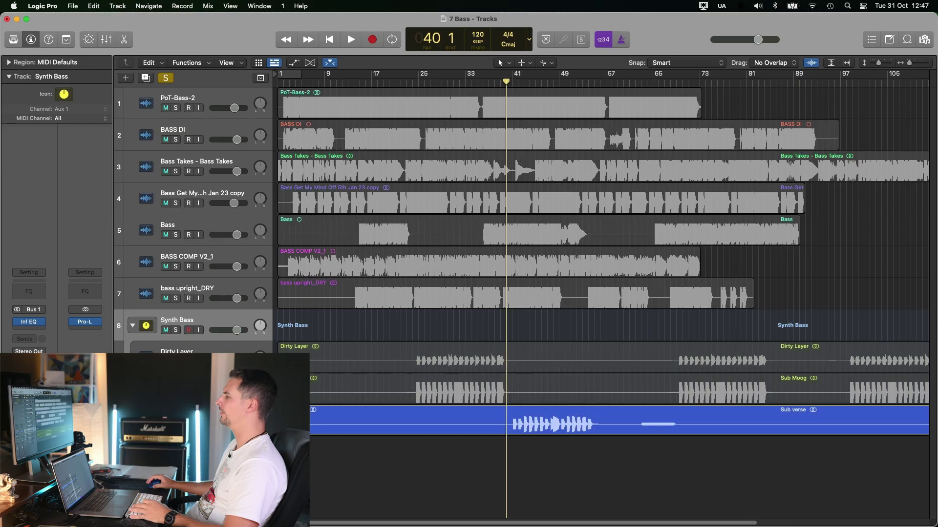
# Select the Sub verse track and play its part from bar 40
pyautogui.click(179, 415)
pyautogui.press('space')
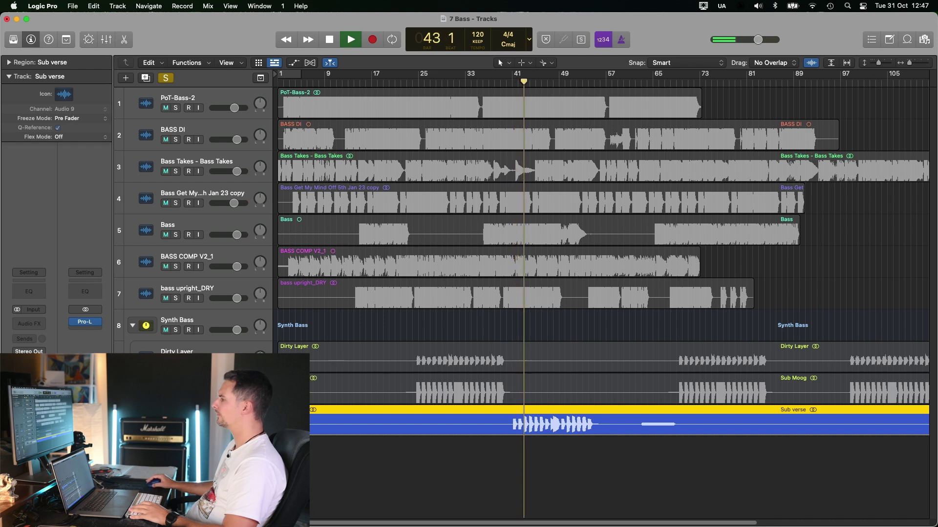
pyautogui.press('space')
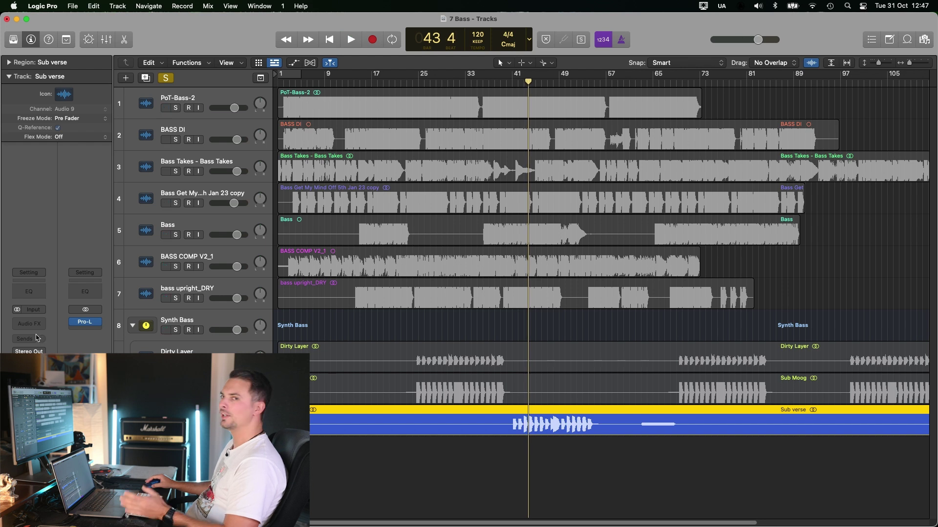
# Insert Inf EQ on Sub verse and play the track to view its spectrum
pyautogui.click(31, 324)
pyautogui.moveTo(59, 347)
pyautogui.click(98, 348)
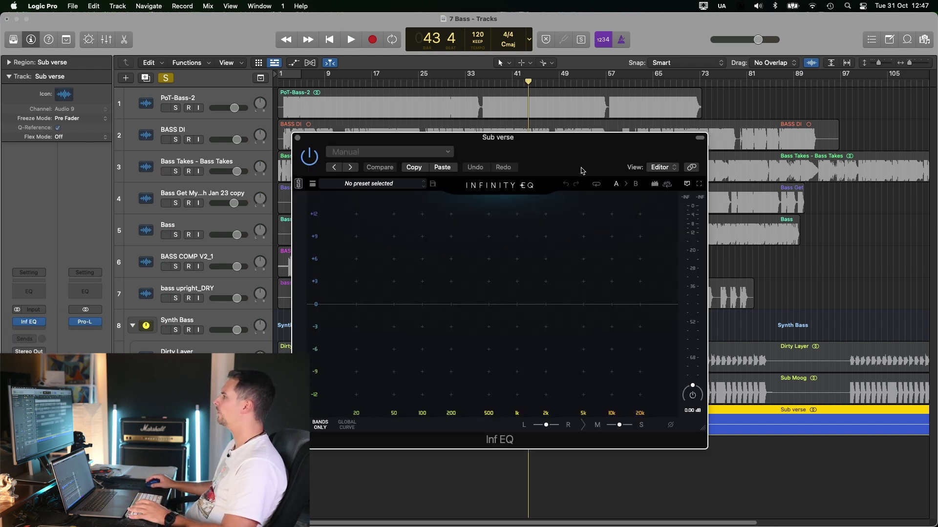
pyautogui.press('space')
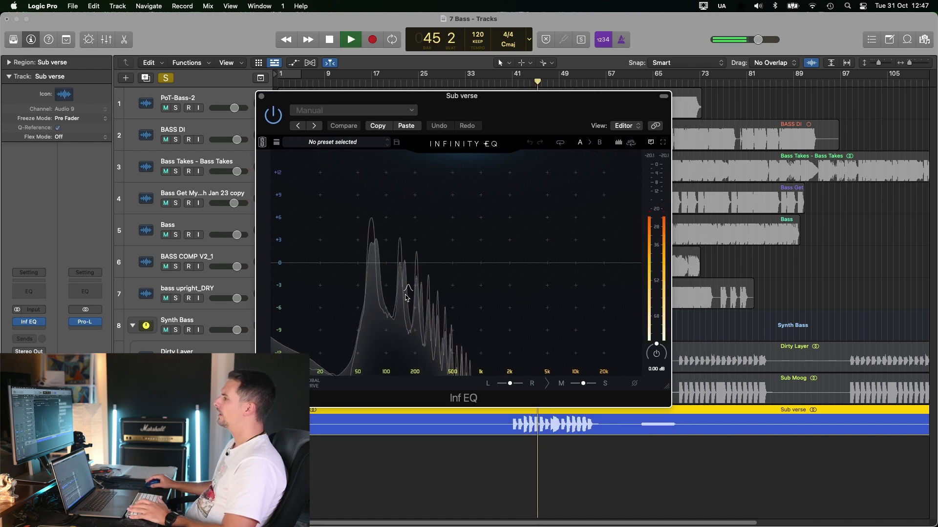
pyautogui.press('space')
# Add a high-pass filter at 23.0 Hz on Sub verse, with its level at -6.23 dB, replacing the first attempt
pyautogui.click(331, 316)
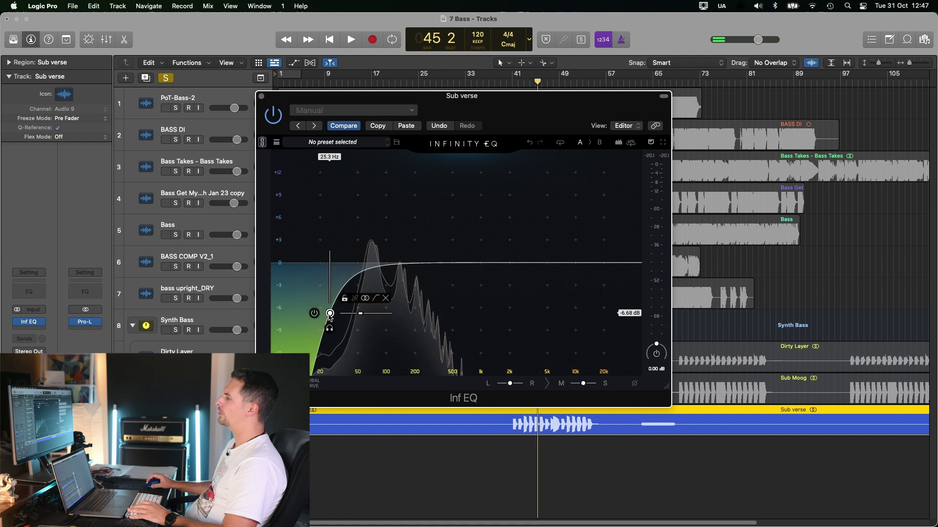
pyautogui.click(387, 299)
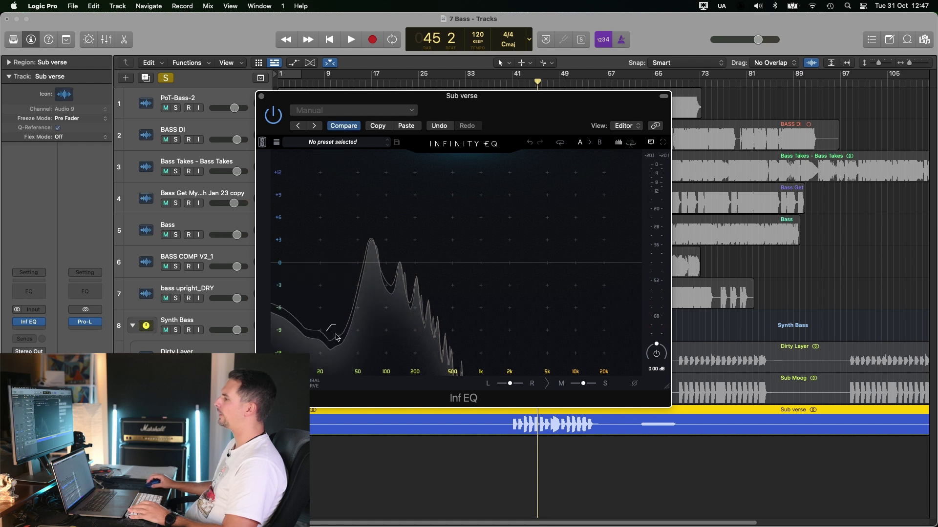
pyautogui.click(324, 310)
pyautogui.moveTo(324, 309); pyautogui.dragTo(330, 309)
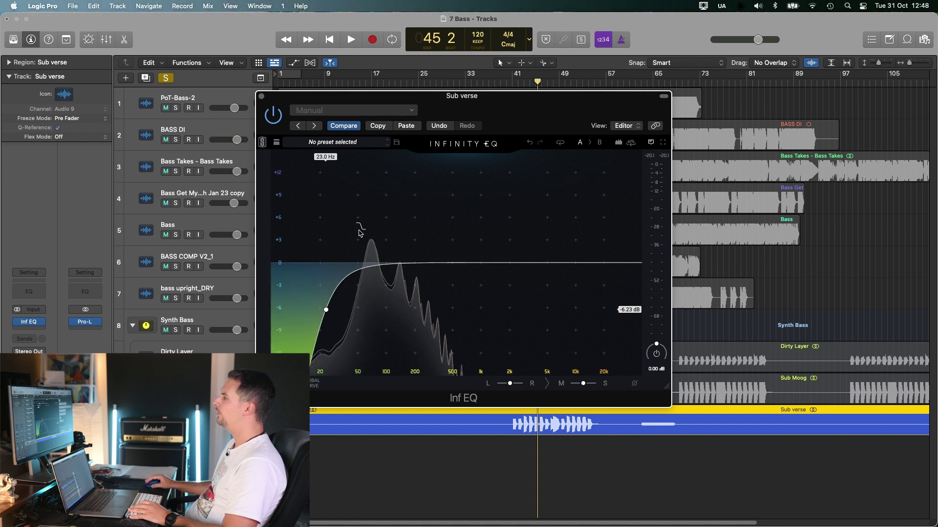
pyautogui.moveTo(489, 113); pyautogui.dragTo(495, 108)
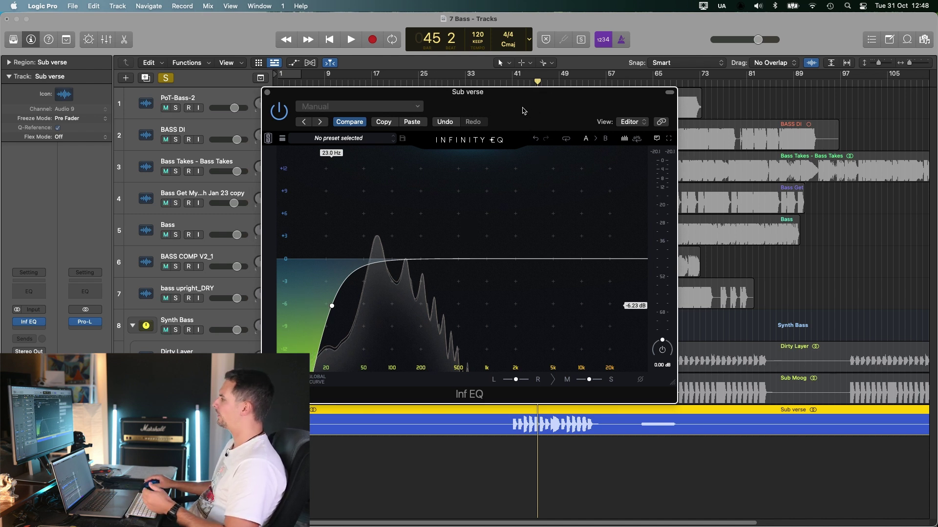
pyautogui.moveTo(332, 307)
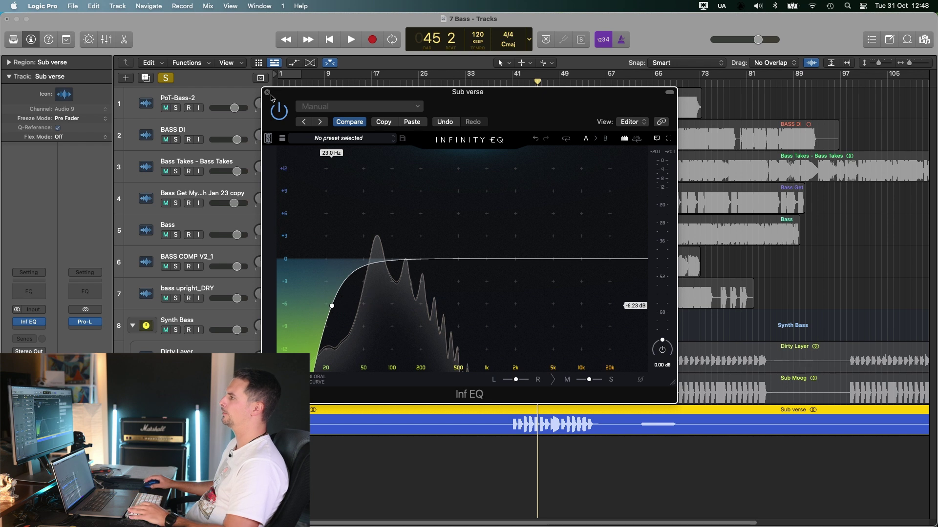
# Close Sub verse's Inf EQ window and play a short passage of the filtered track
pyautogui.click(267, 93)
pyautogui.press('space')
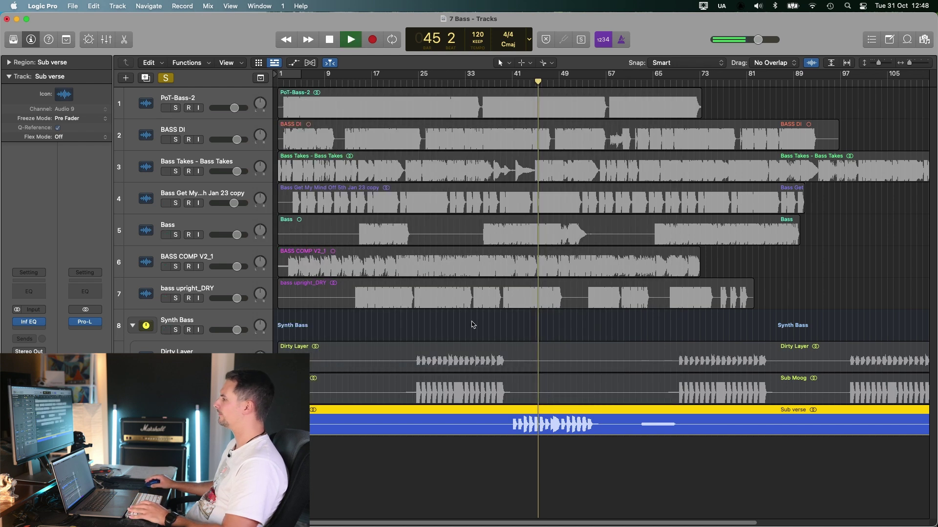
pyautogui.press('space')
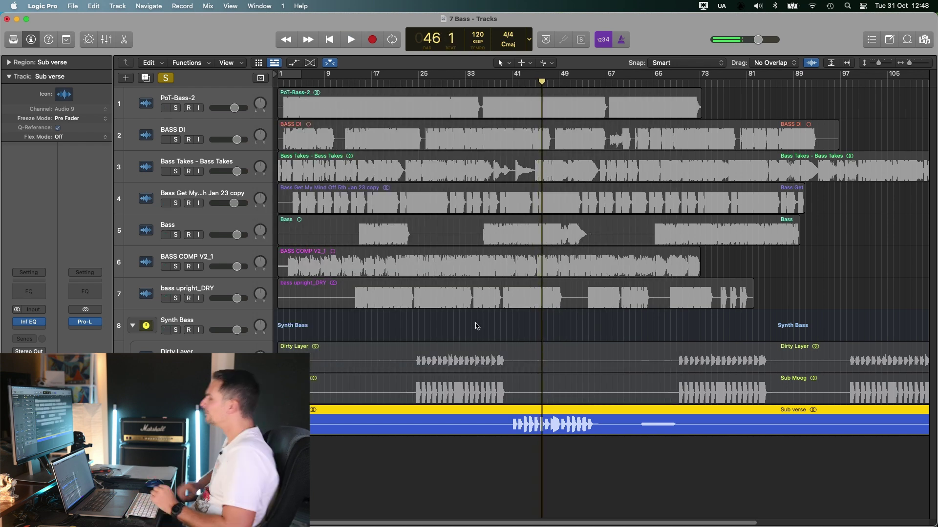